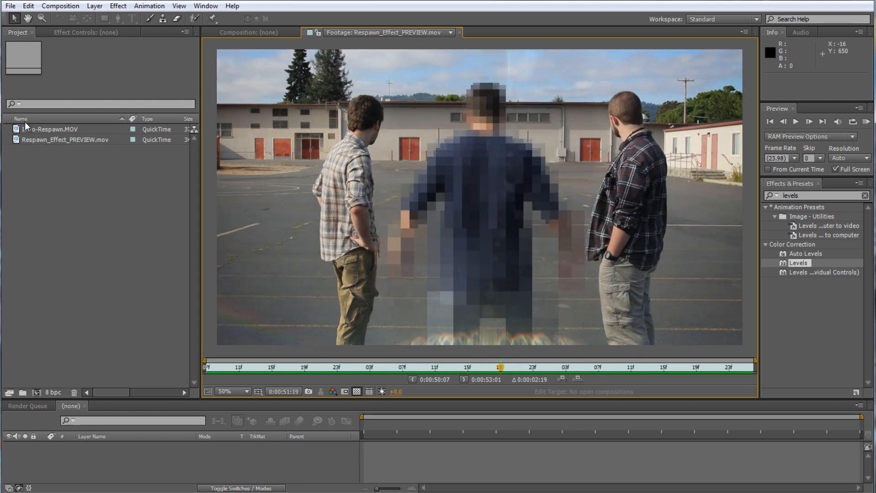
Create a new composition from the Intro-Respawn.MOV footage and enlarge the timeline area
drag(499, 367, 419, 352)
drag(45, 128, 37, 392)
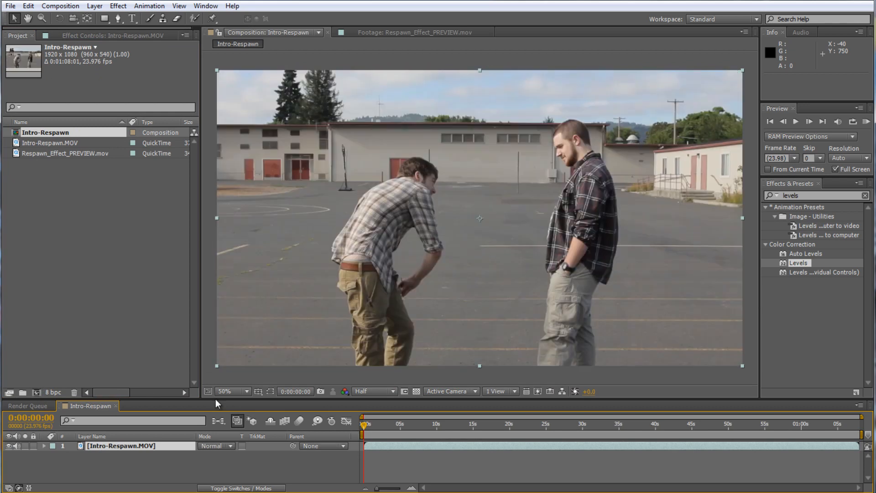
drag(214, 397, 214, 363)
Go to 0:00:50:06 and duplicate the Intro-Respawn.MOV layer twice
drag(365, 392, 603, 389)
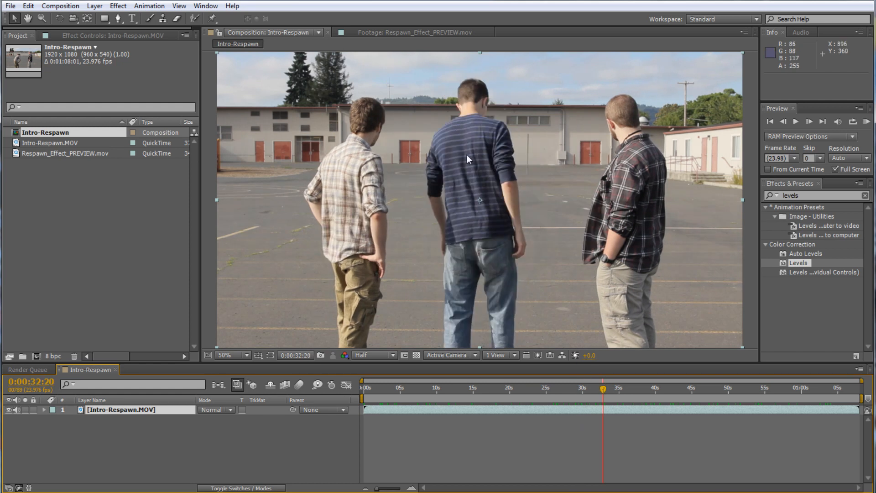
drag(603, 388, 727, 395)
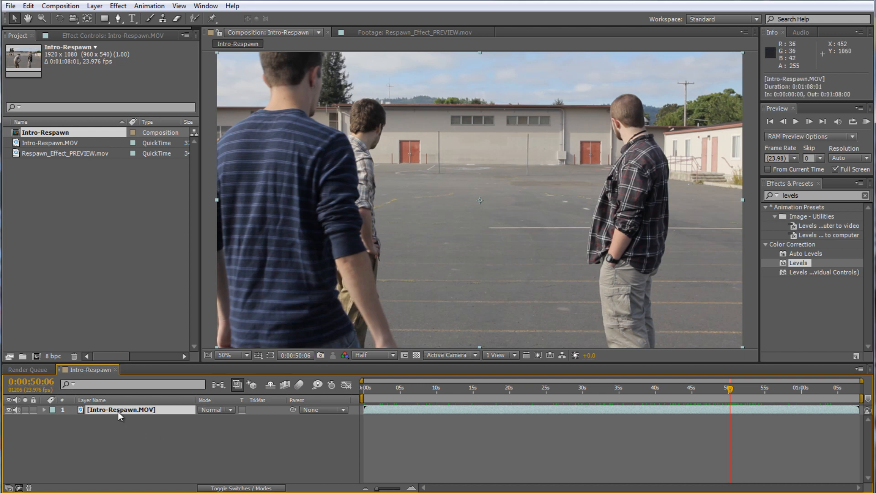
key(ctrl+d)
key(ctrl+d)
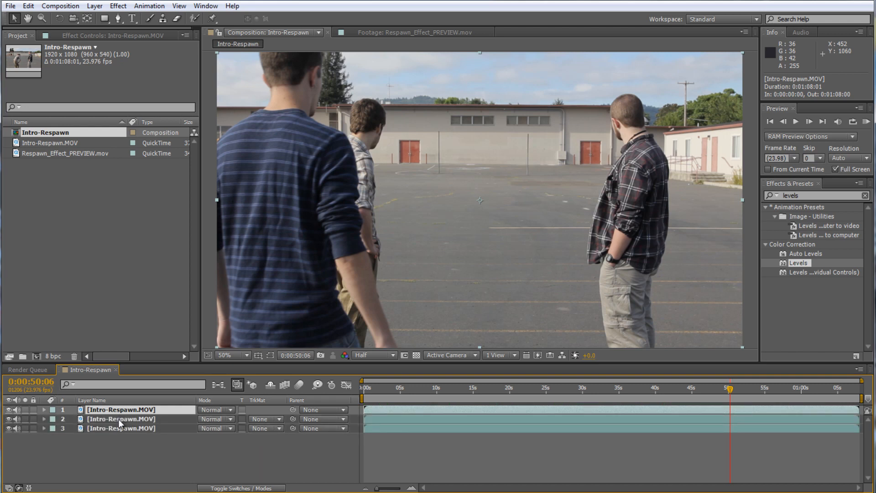
Freeze the middle Intro-Respawn.MOV layer on the frame at 0:00:50:04
click(119, 419)
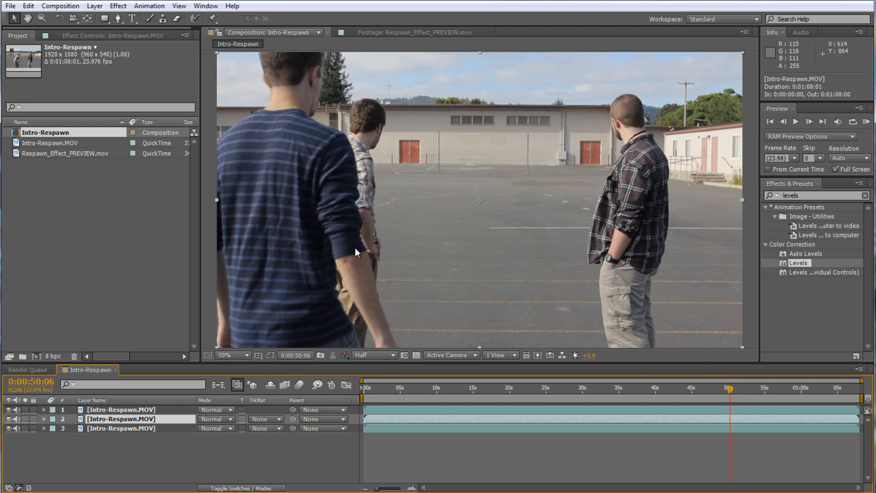
click(729, 390)
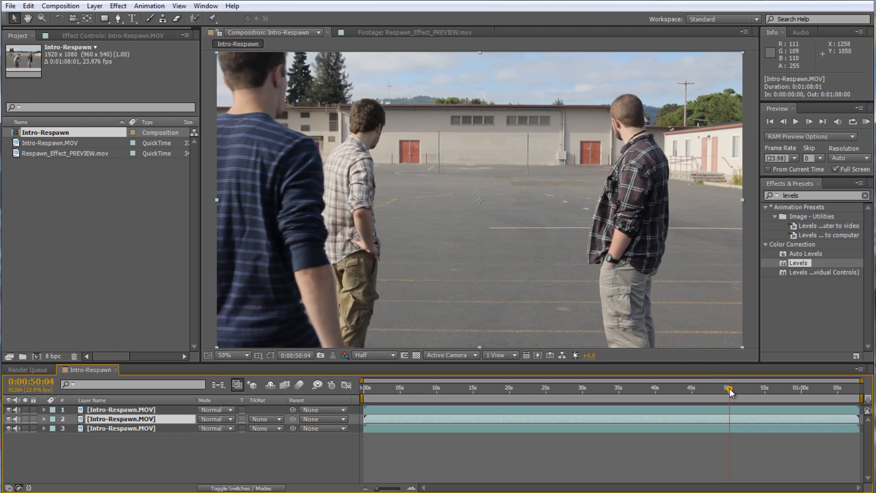
right_click(106, 418)
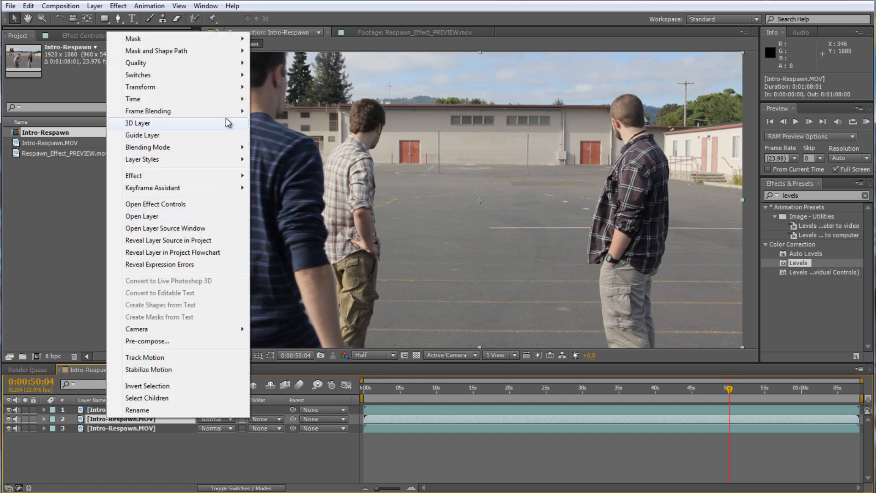
mouse_move(227, 99)
click(288, 135)
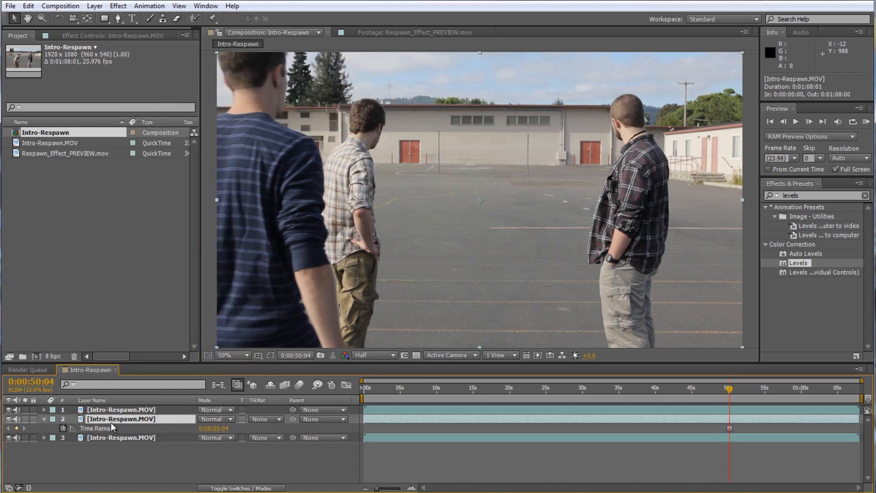
Pre-compose the top two Intro-Respawn.MOV layers as "Matte" and trim the start of the new layer to 0:00:52:05
click(113, 409)
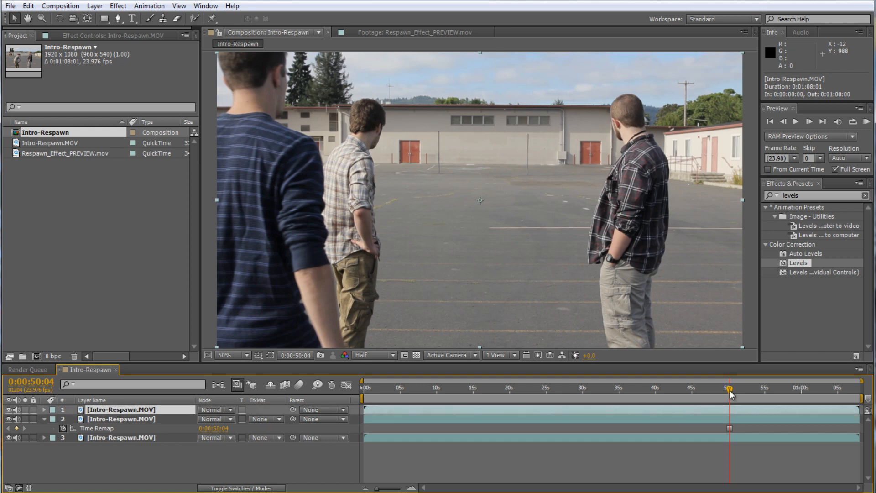
drag(730, 388, 748, 389)
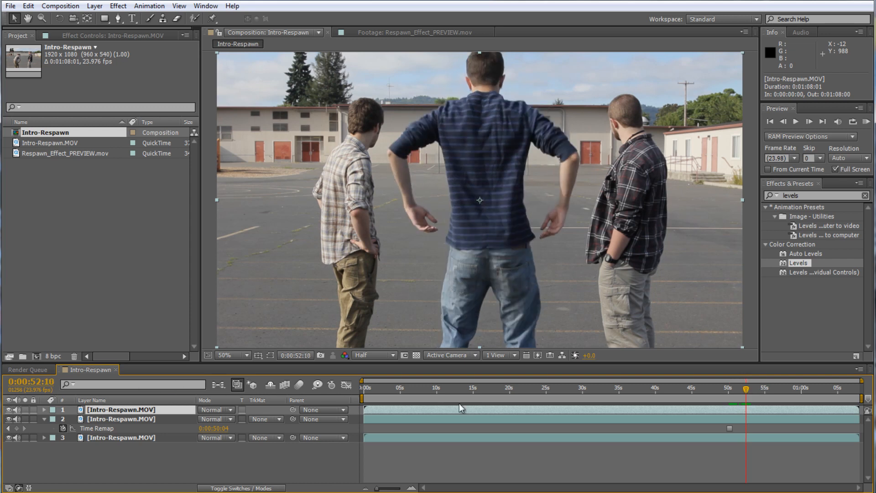
drag(746, 390, 744, 390)
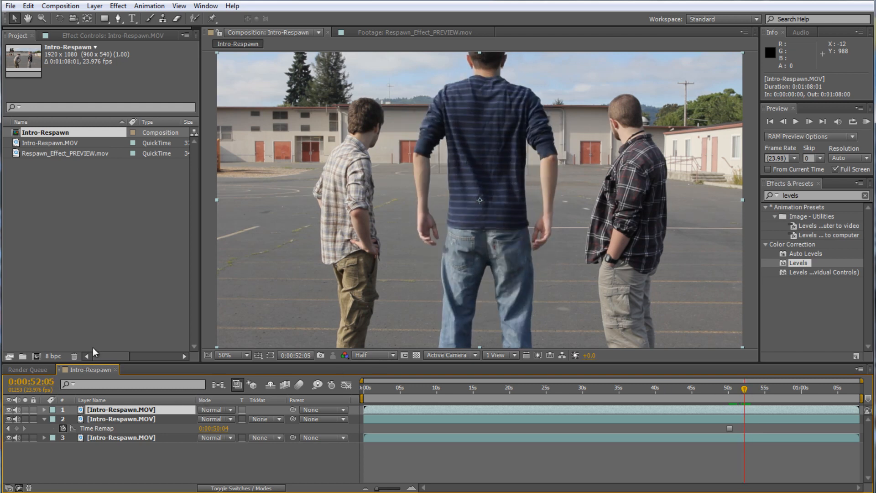
ctrl+click(105, 418)
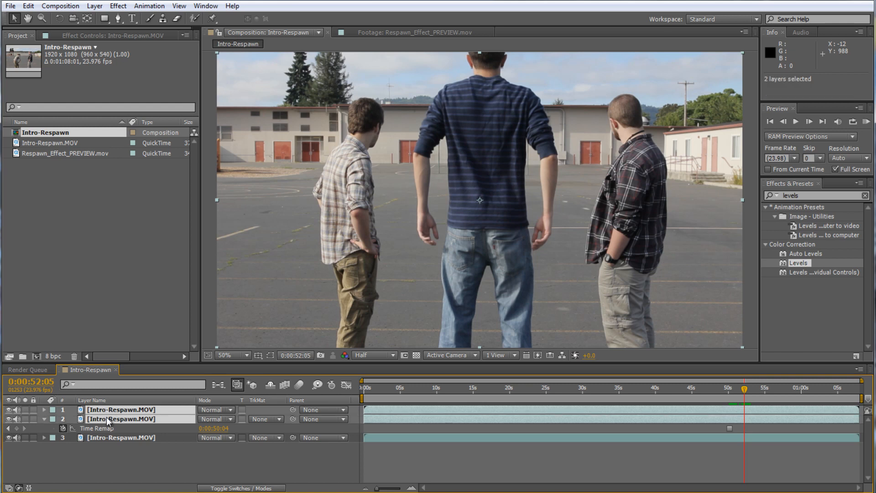
key(ctrl+shift+c)
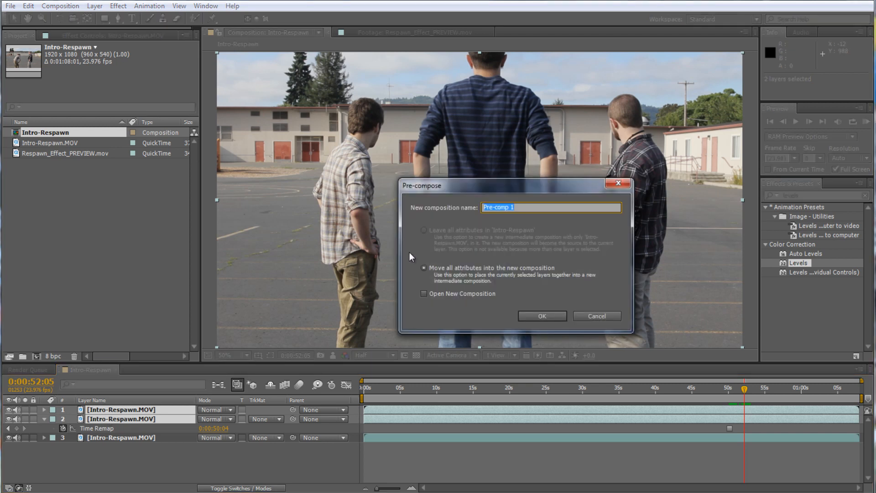
text(Matte)
key(Return)
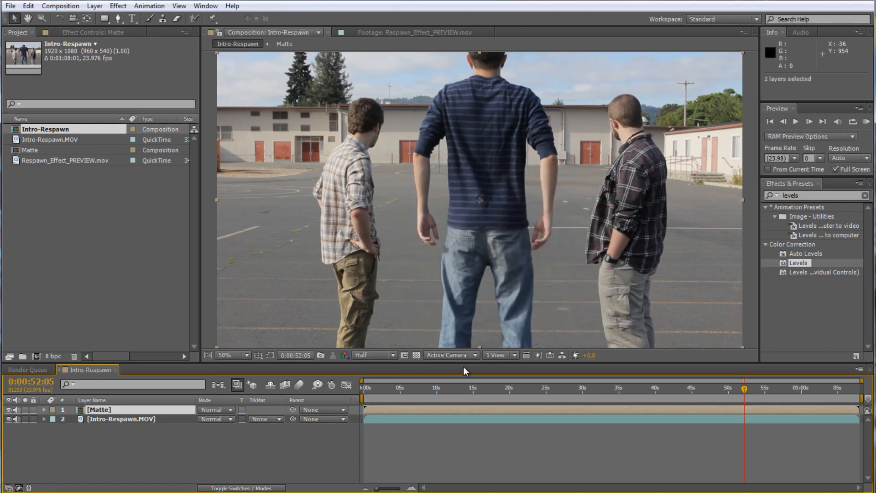
key(alt+bracketleft)
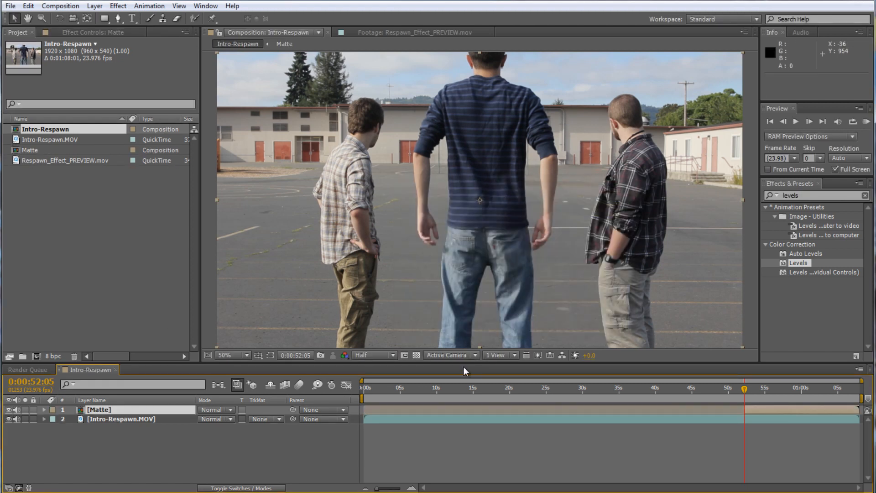
Set the work area from 0:00:49:12 to 0:00:55:14 and trim the Intro-Respawn composition to it
drag(742, 386, 726, 393)
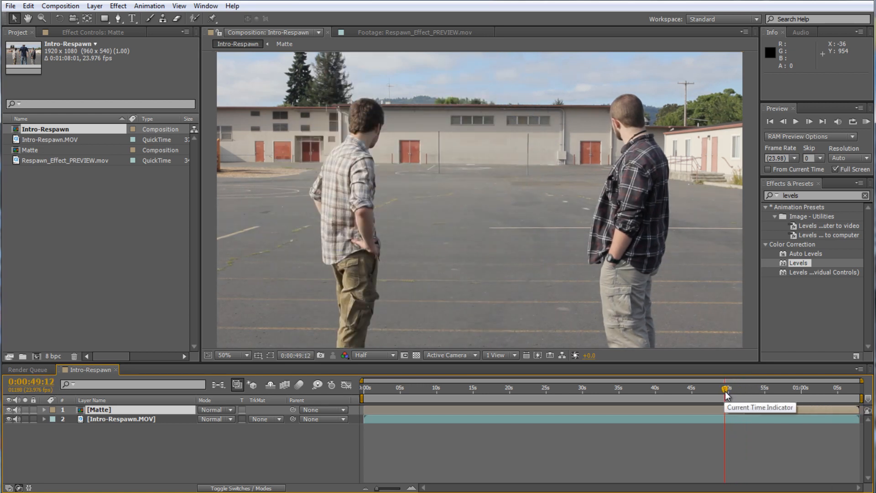
key(b)
drag(727, 395, 769, 394)
key(n)
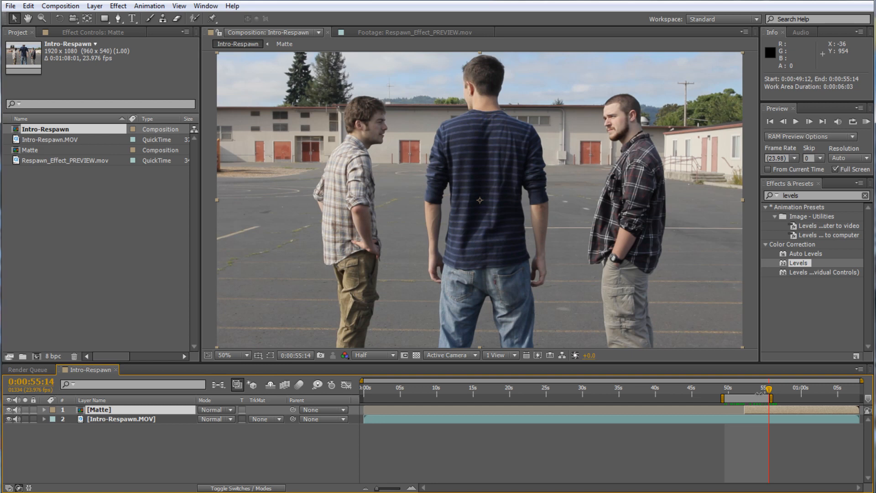
right_click(748, 397)
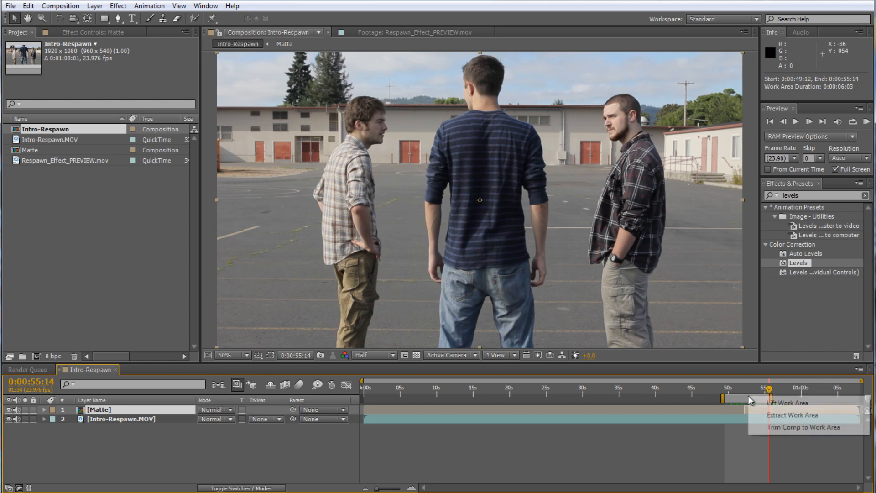
click(779, 427)
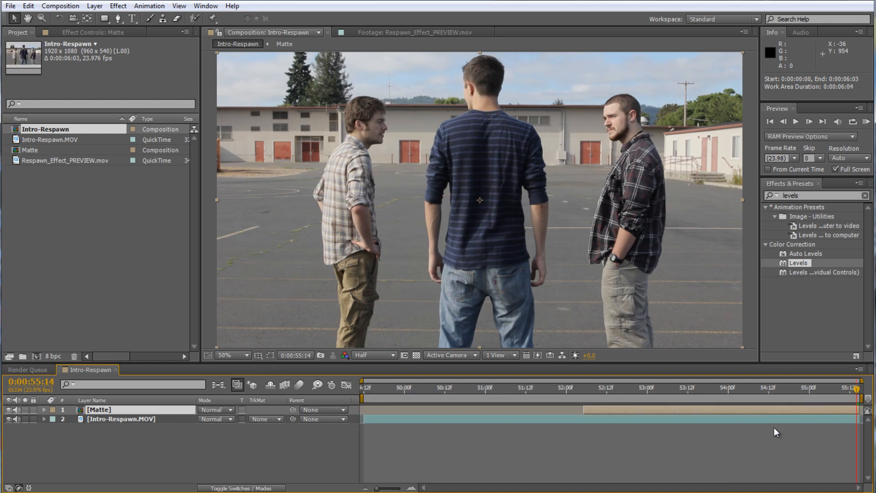
Open the Matte composition and set its top layer's blending mode to Difference
drag(368, 390, 604, 390)
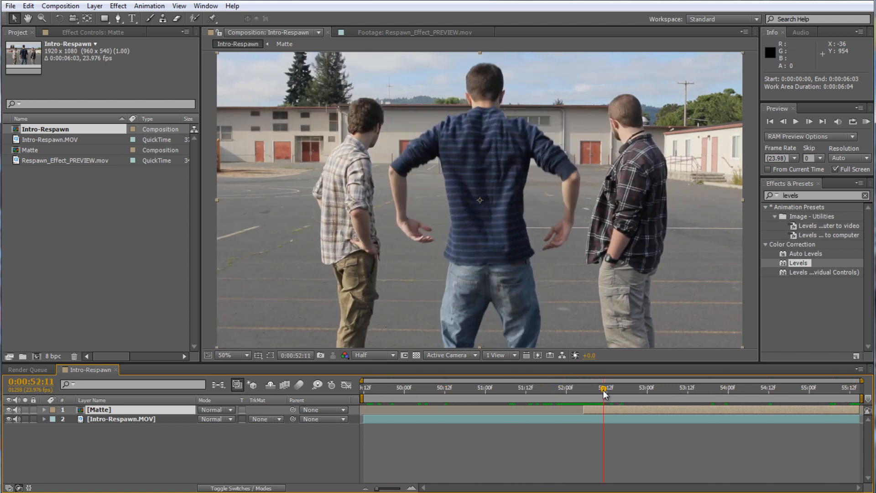
double_click(95, 410)
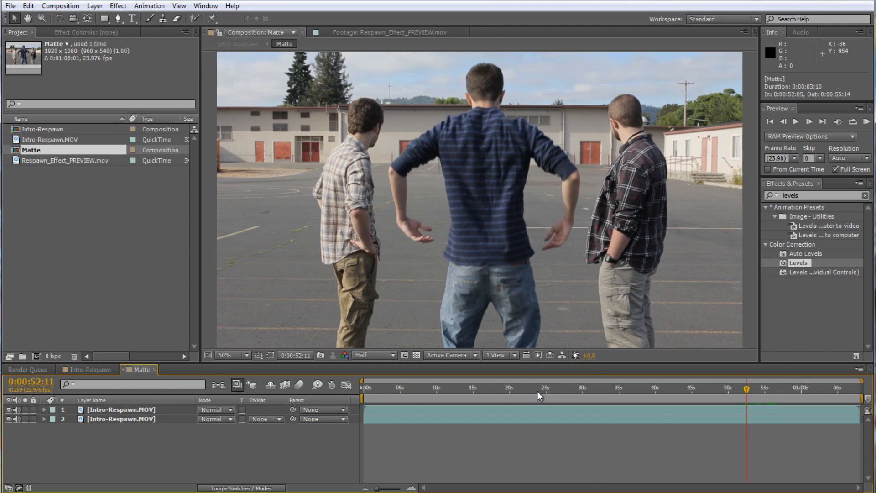
mouse_move(730, 390)
mouse_down()
mouse_move(681, 388)
mouse_move(738, 388)
mouse_up()
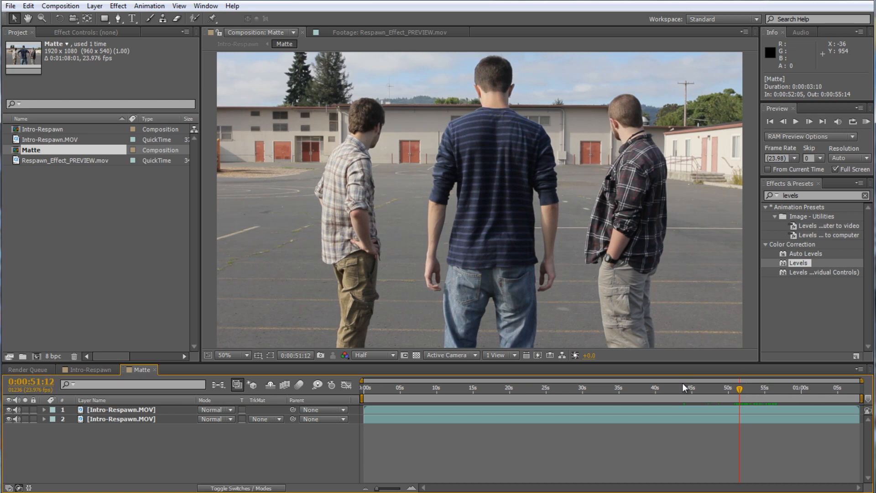
click(110, 409)
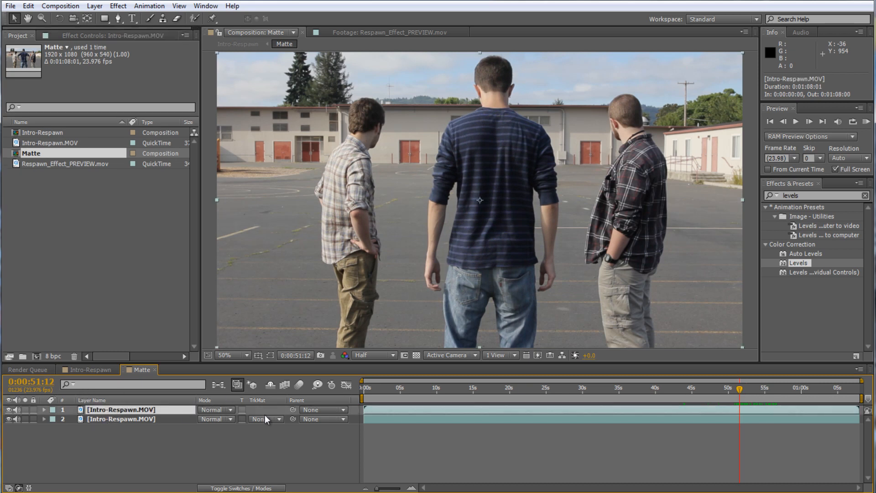
click(230, 410)
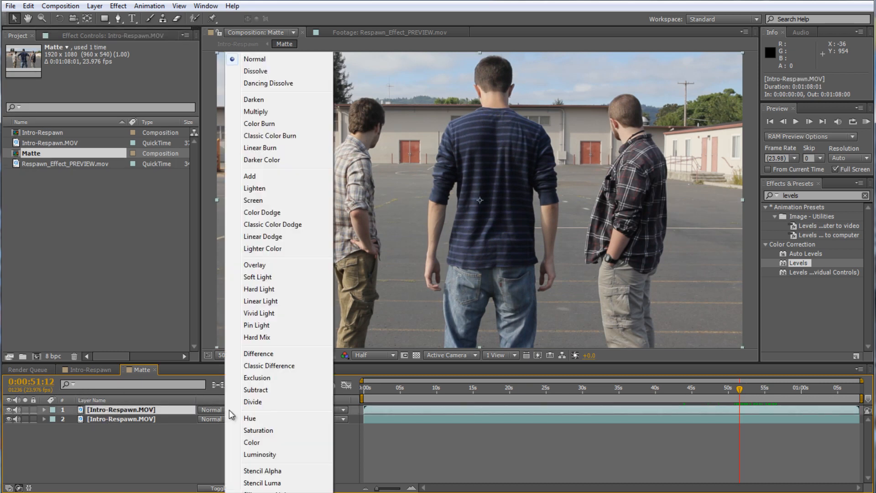
click(256, 352)
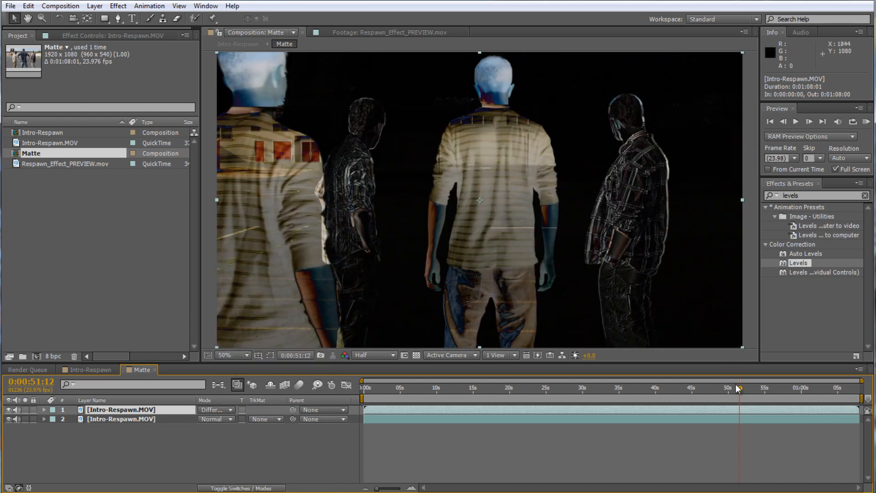
At 0:00:51:16, pre-compose both layers of the Matte composition as "Difference Layer"
drag(737, 388, 736, 388)
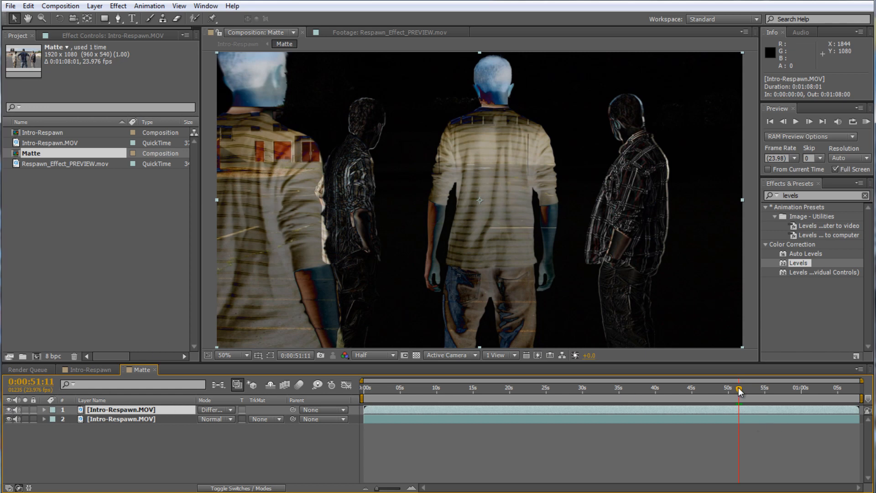
drag(739, 389, 740, 390)
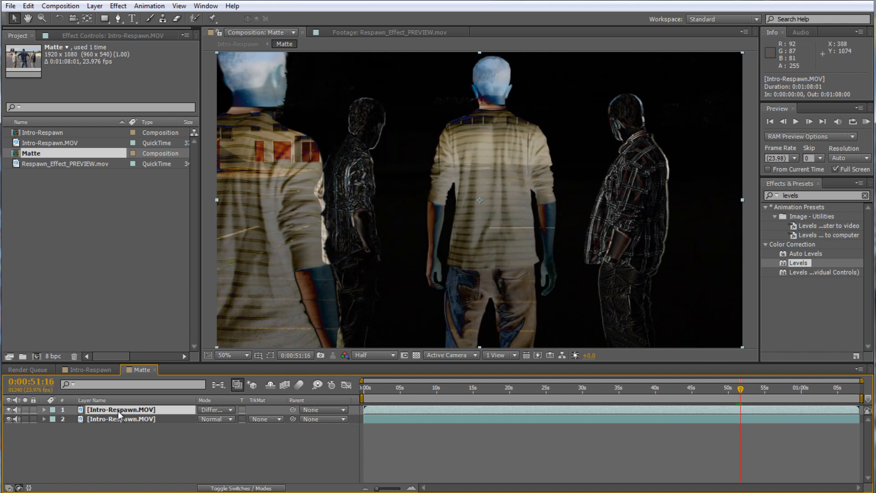
drag(114, 432, 116, 410)
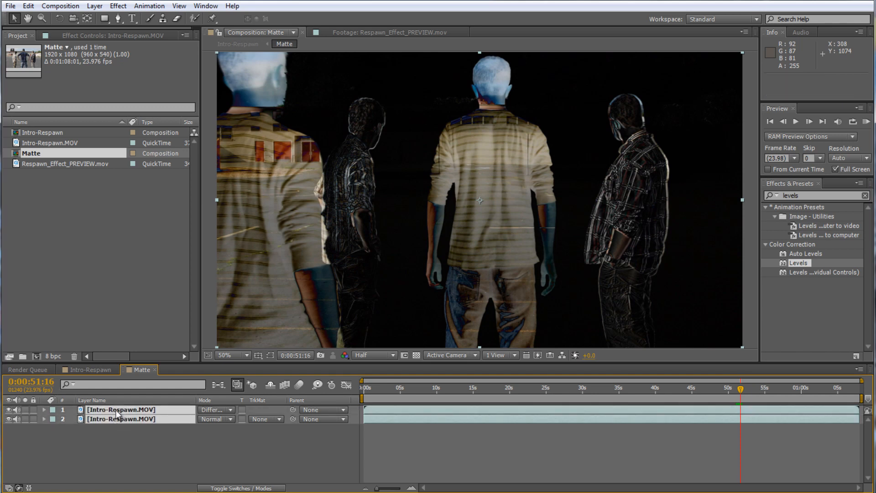
key(ctrl+shift+c)
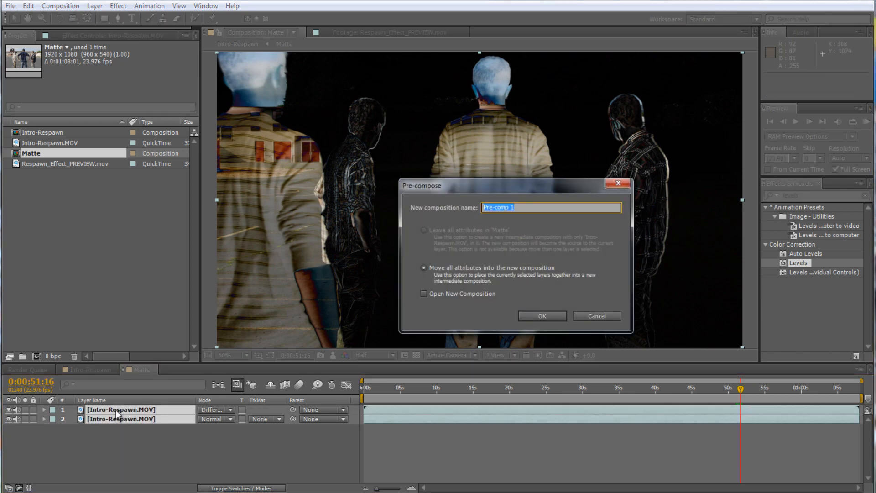
text(Difference Layer)
key(Return)
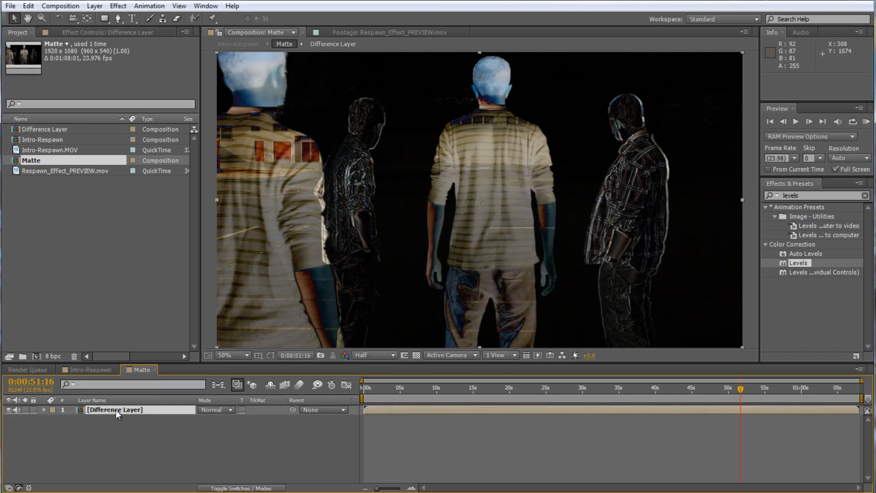
Start a RotoBezier mask on Difference Layer with the Pen tool, running down the left side of the middle man to below the frame
click(117, 17)
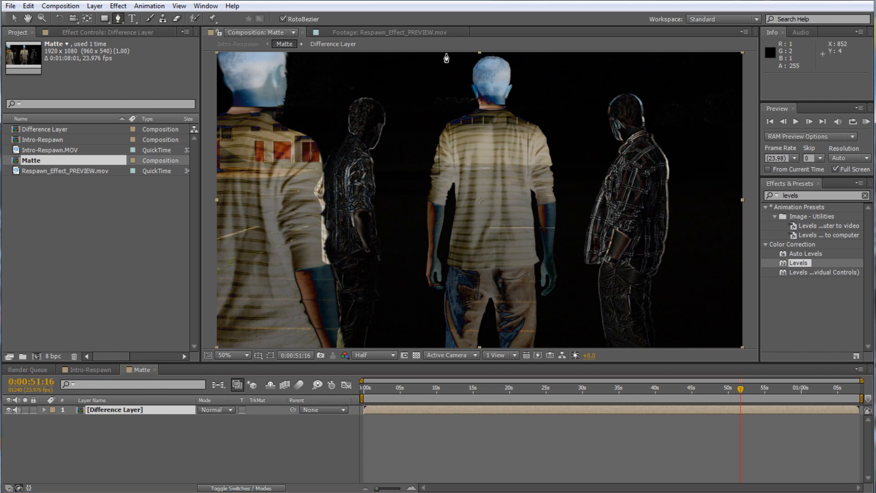
click(394, 55)
click(391, 90)
click(393, 123)
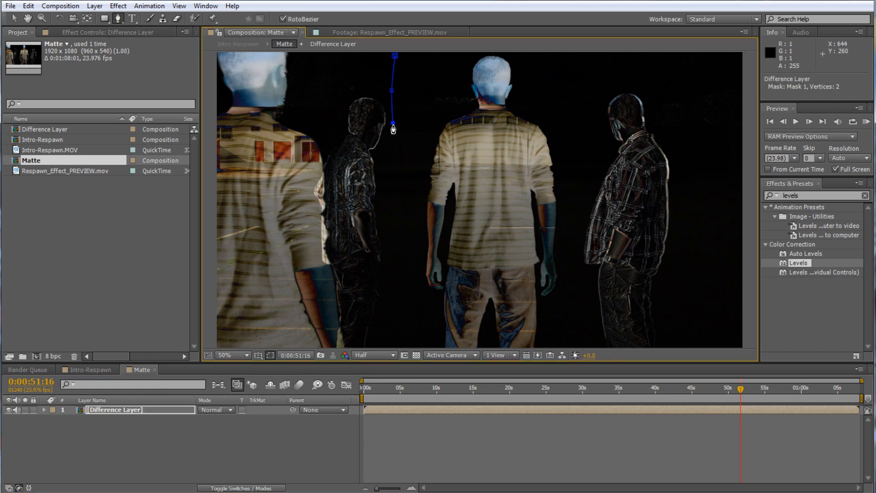
click(383, 157)
click(380, 200)
click(389, 250)
click(387, 302)
click(378, 337)
drag(449, 283, 439, 208)
click(354, 298)
click(379, 308)
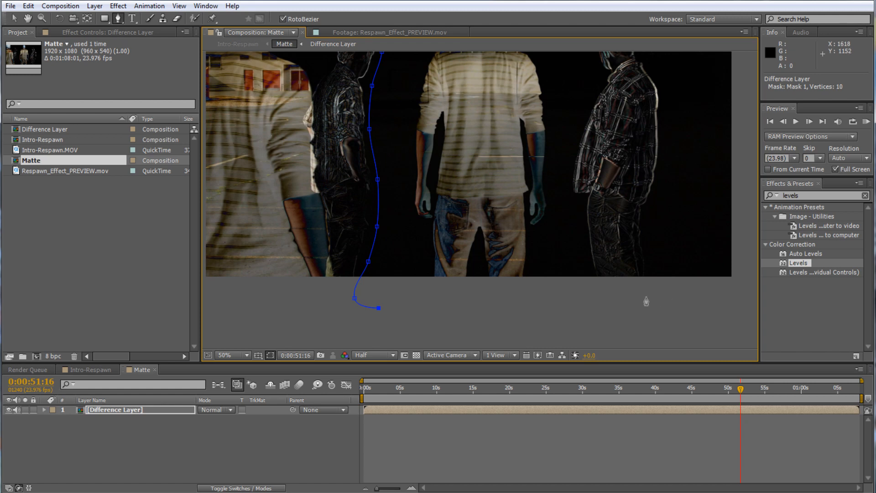
Continue the RotoBezier mask below the frame and up the gap between the middle man and the man on the right
click(605, 297)
click(598, 284)
click(588, 263)
click(583, 201)
click(574, 195)
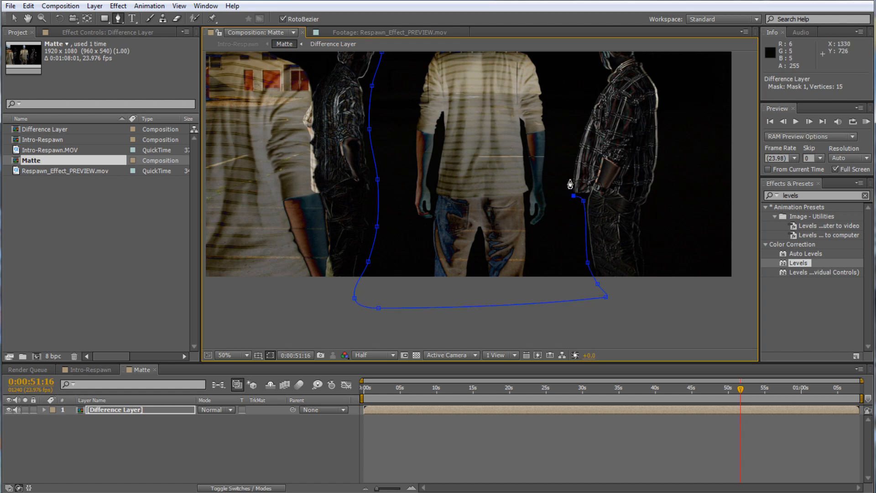
click(571, 176)
click(576, 121)
click(598, 83)
drag(607, 83, 636, 173)
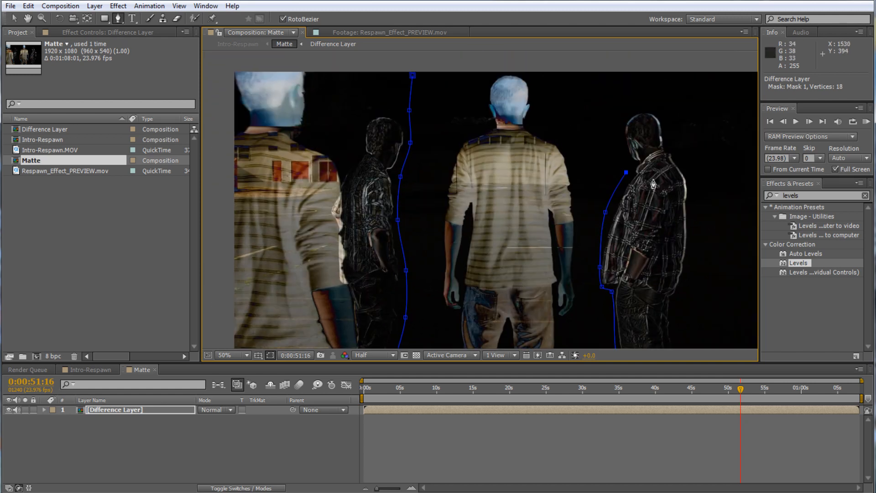
Close the mask above the middle man's head at its first vertex and preview the isolated figure at 0:00:51:21
click(599, 103)
click(596, 67)
click(425, 60)
click(413, 75)
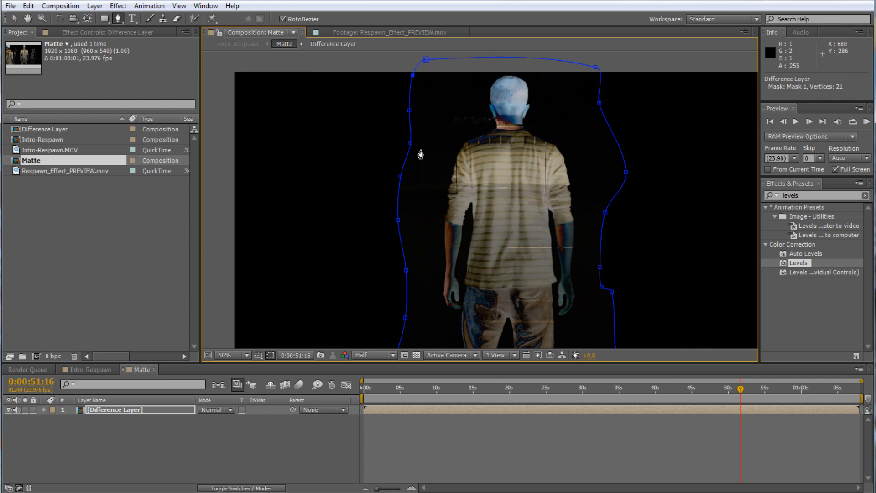
key(v)
mouse_move(747, 387)
mouse_down()
mouse_move(702, 387)
mouse_move(742, 389)
mouse_up()
click(657, 437)
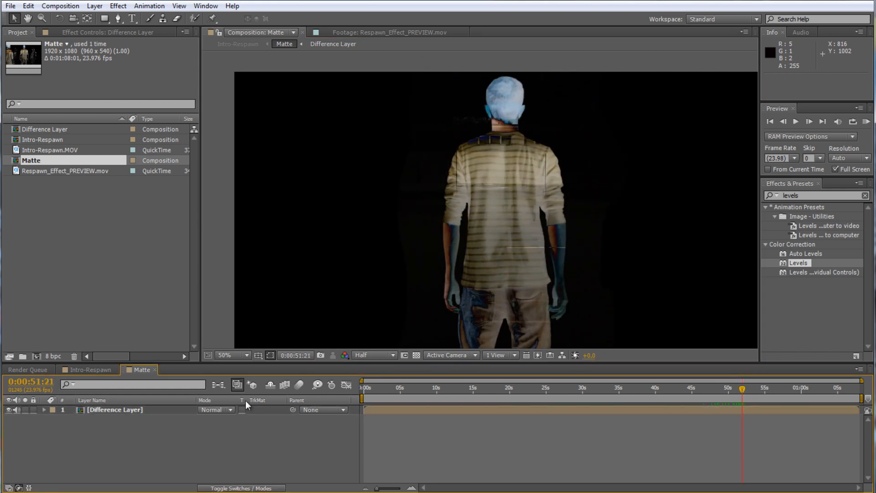
Apply the Hue/Saturation effect to Difference Layer and set Master Saturation to -100
drag(558, 208, 536, 194)
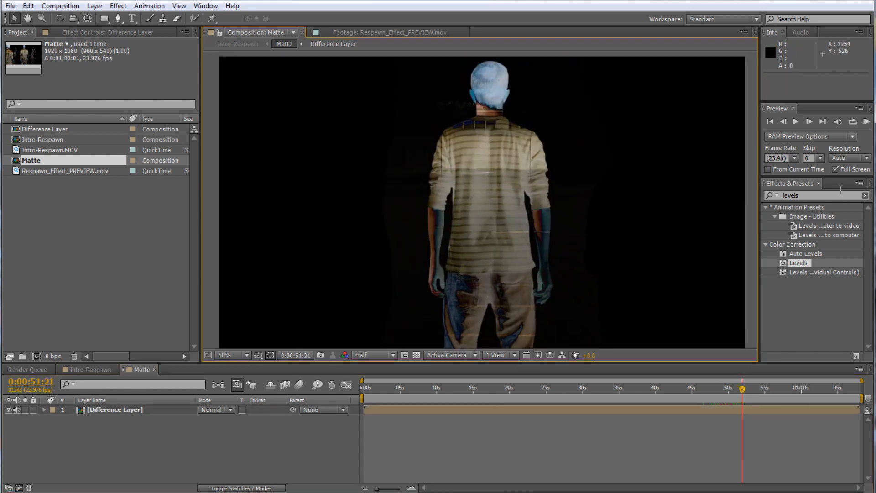
click(824, 194)
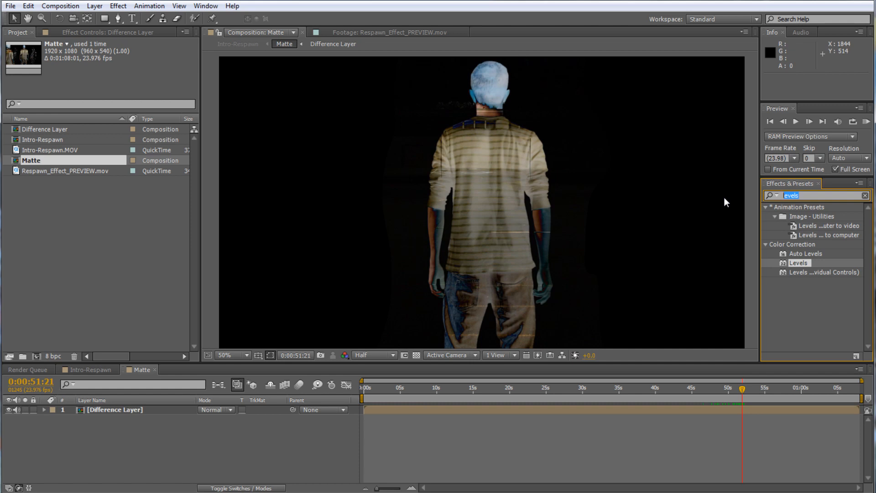
text(hue)
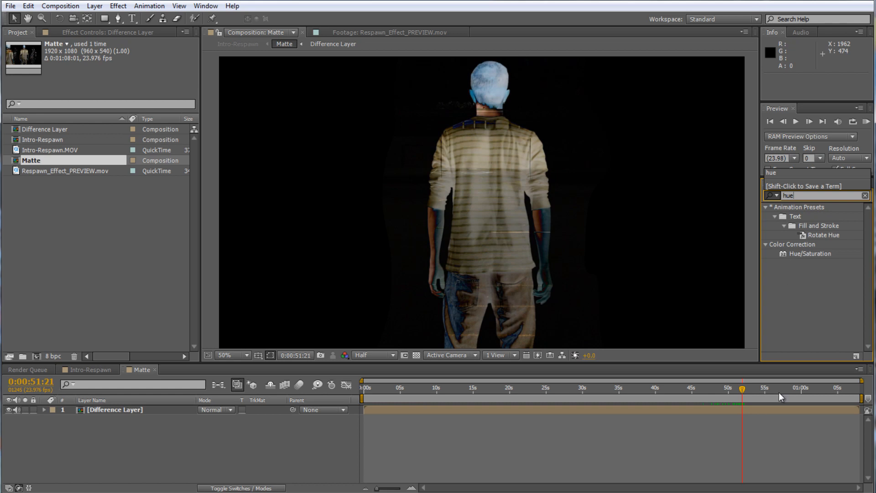
click(779, 407)
double_click(809, 255)
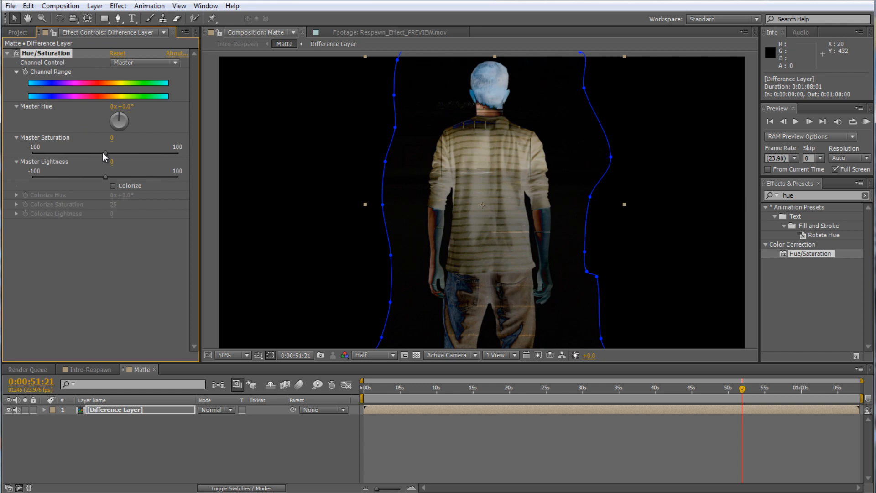
drag(105, 155, 32, 154)
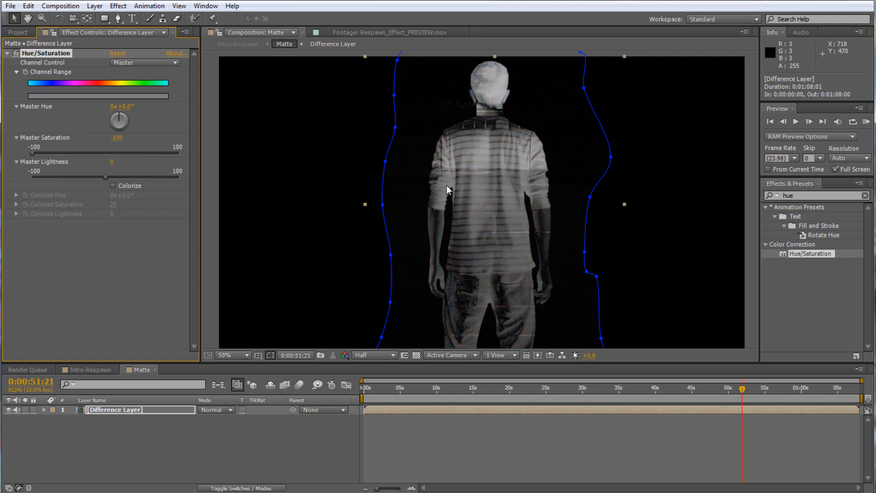
Apply Levels to Difference Layer with Input Black 10, Input White 42 and Gamma 4, and compare with the effect off
click(803, 196)
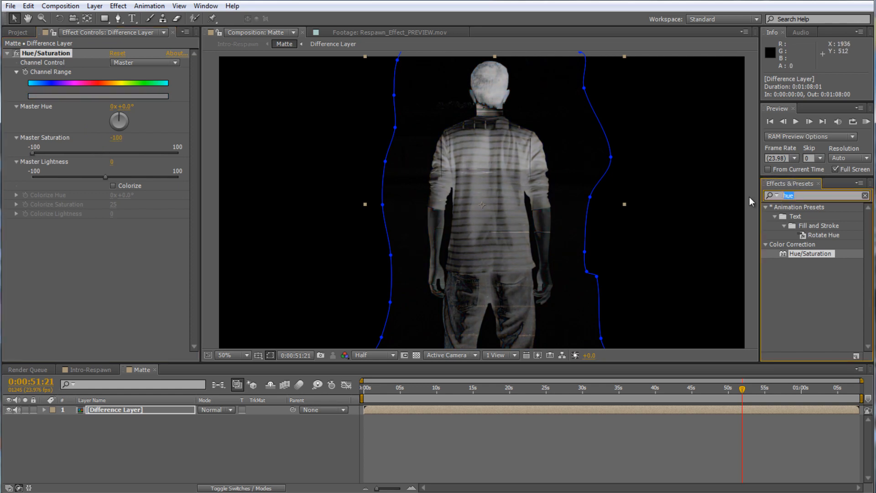
text(levels)
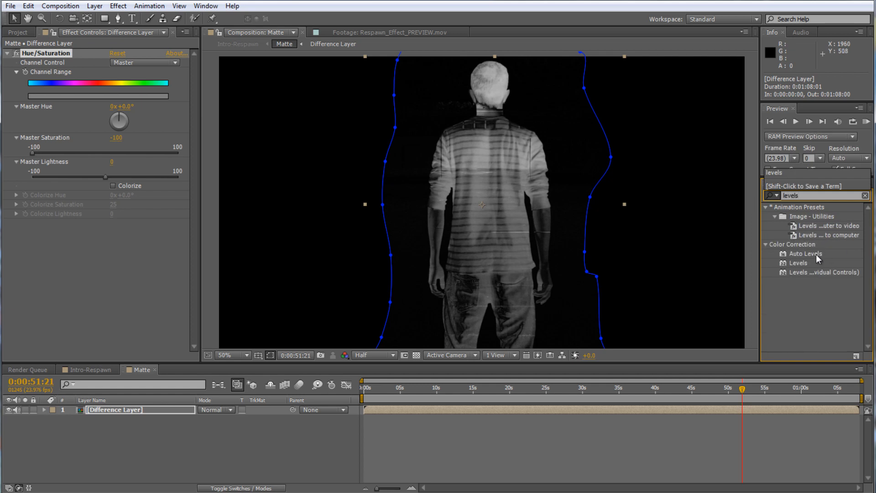
double_click(800, 263)
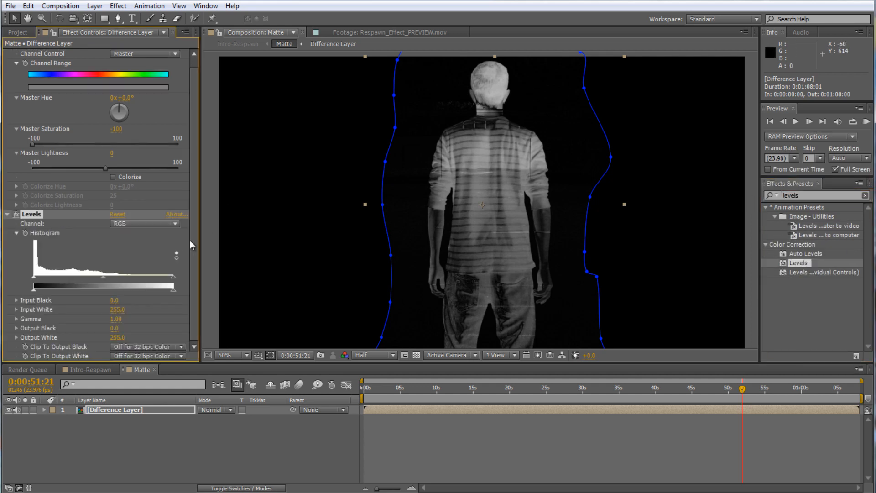
drag(201, 234, 217, 232)
drag(174, 278, 58, 284)
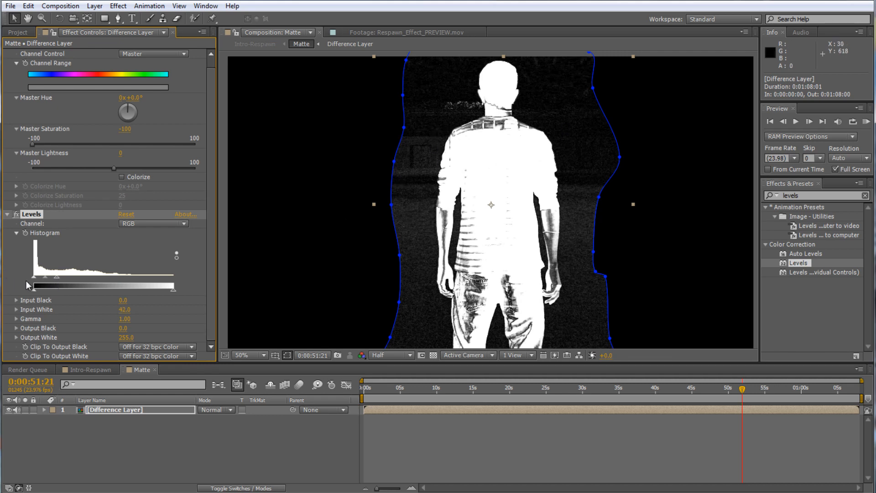
drag(33, 282, 41, 283)
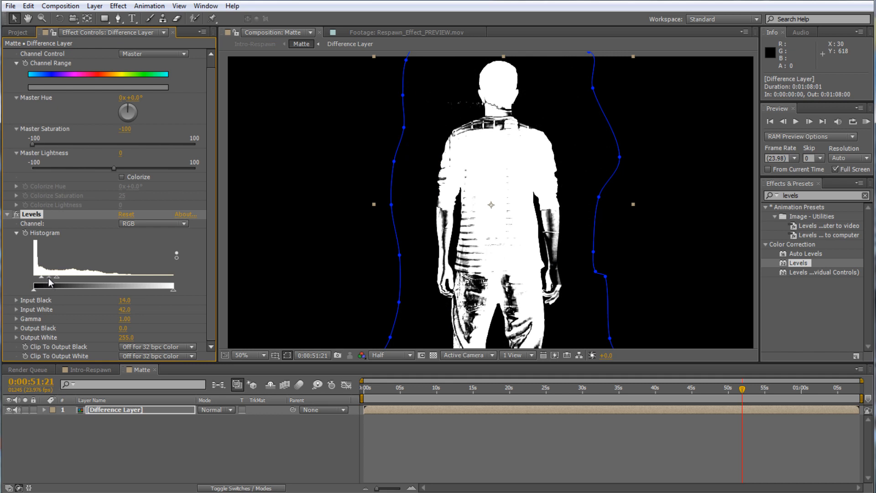
drag(49, 278, 41, 280)
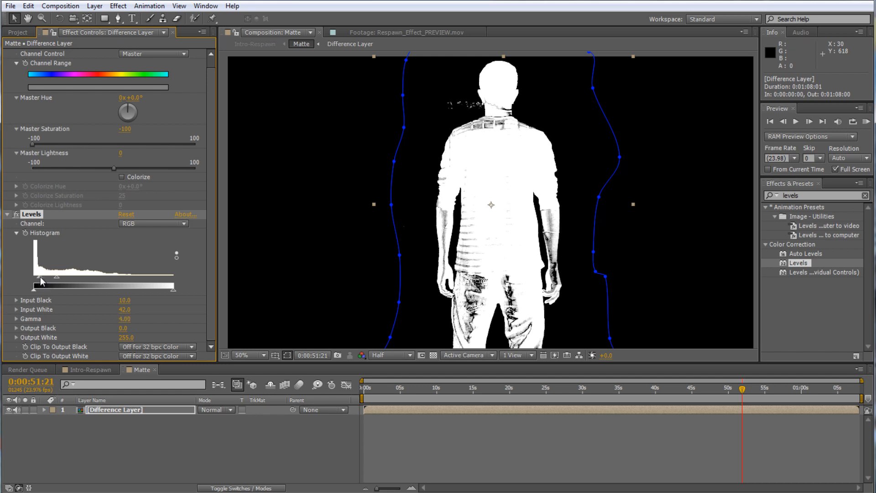
click(16, 214)
click(16, 214)
Add a second Levels effect with Input White 24 and a third with Input White 25 to Difference Layer
double_click(798, 263)
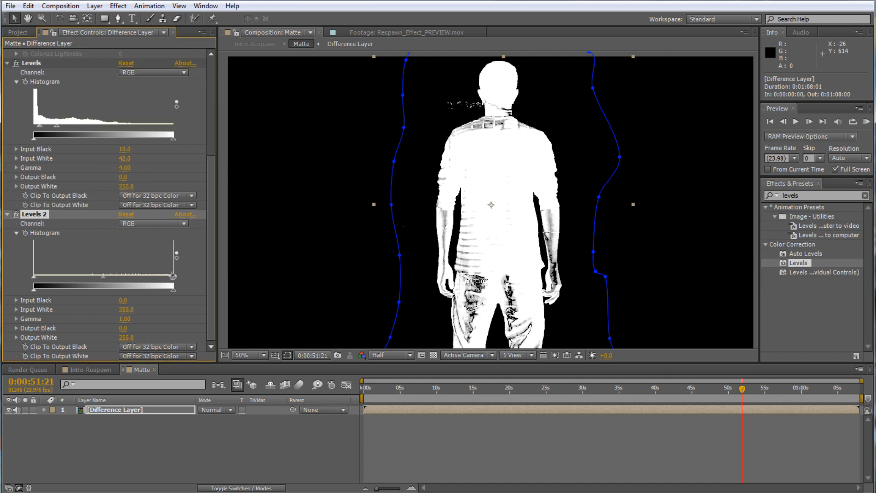
drag(173, 275, 47, 277)
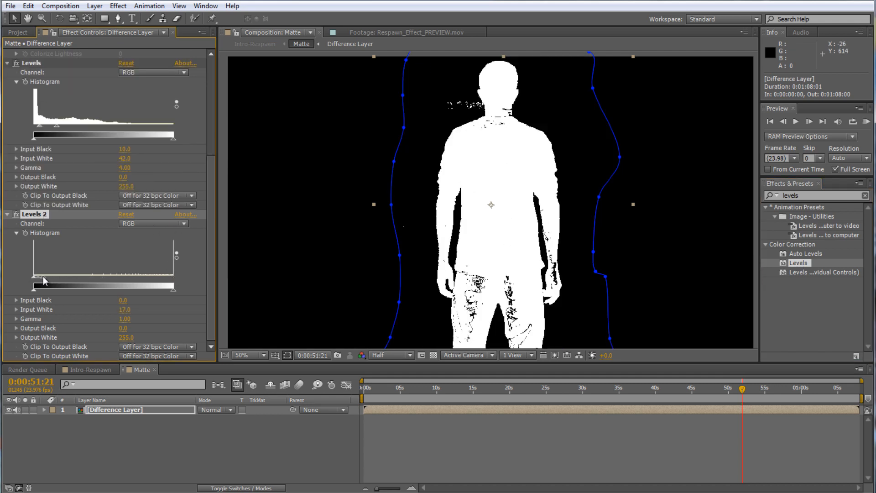
double_click(798, 264)
drag(173, 277, 48, 275)
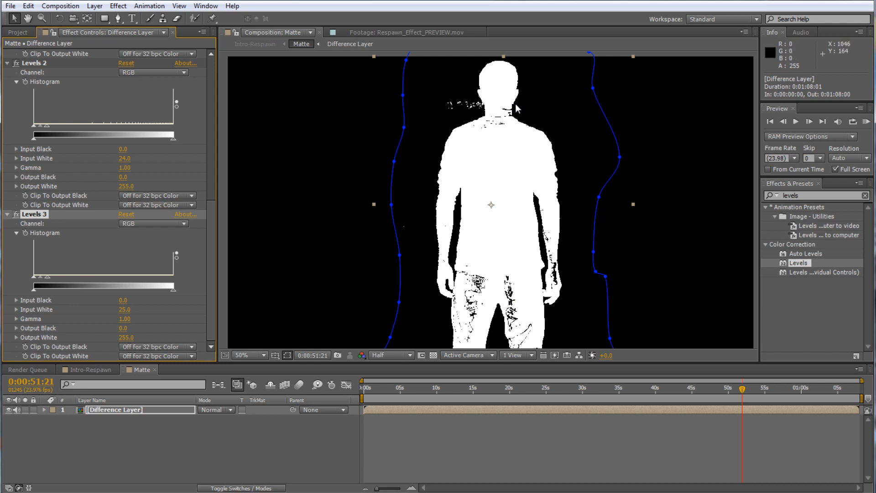
Move to 0:00:52:06 and apply the Fast Blur effect to Difference Layer
drag(739, 401, 745, 398)
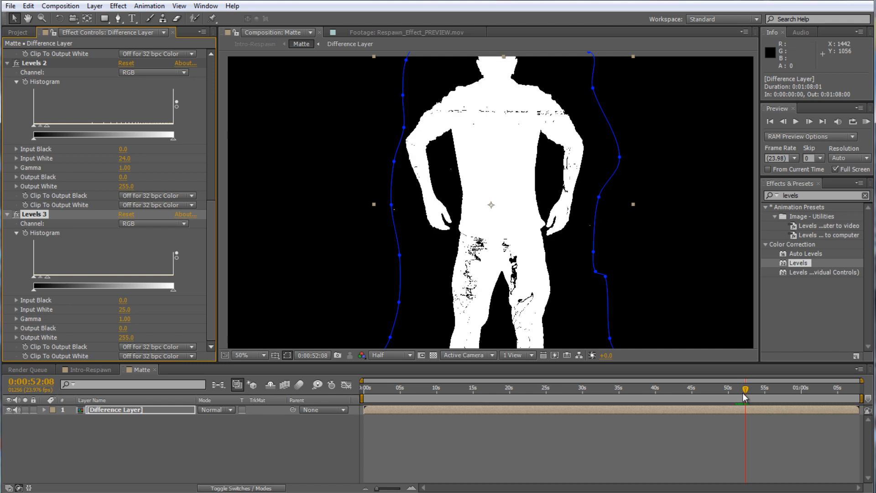
click(806, 195)
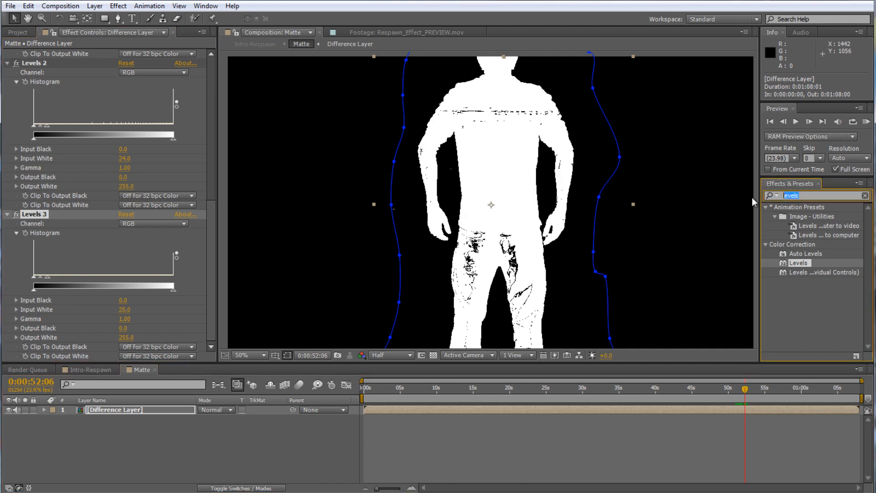
text(fast blur)
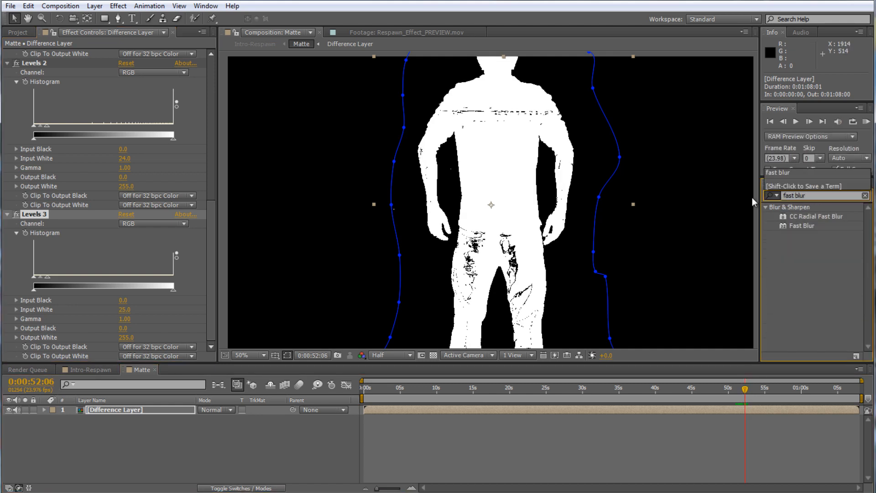
double_click(794, 226)
Try Fast Blur Blurriness values of 7 and 45 on the matte
drag(121, 339, 137, 340)
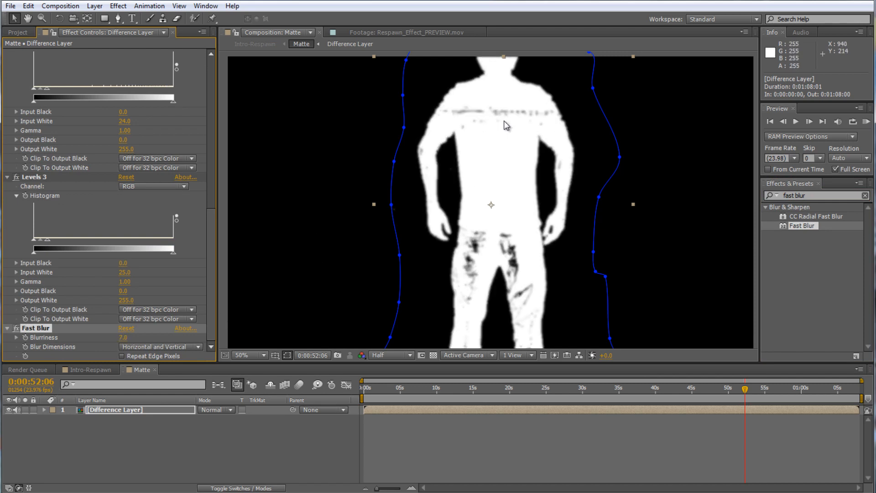
drag(122, 338, 142, 334)
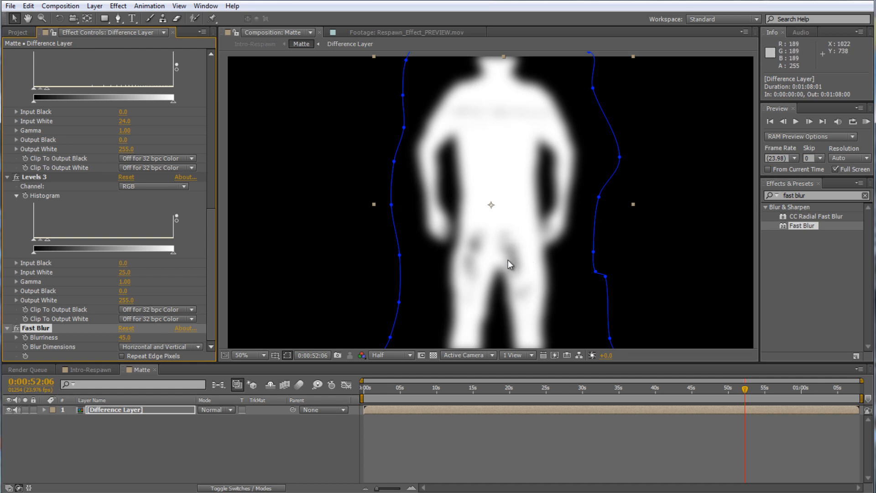
drag(121, 338, 78, 339)
Set the Fast Blur's Blurriness to 5
click(122, 338)
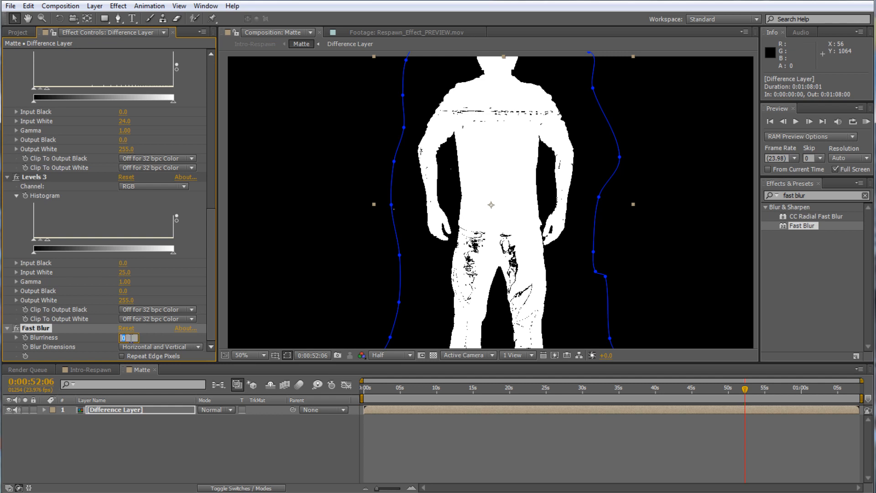
text(5)
key(Return)
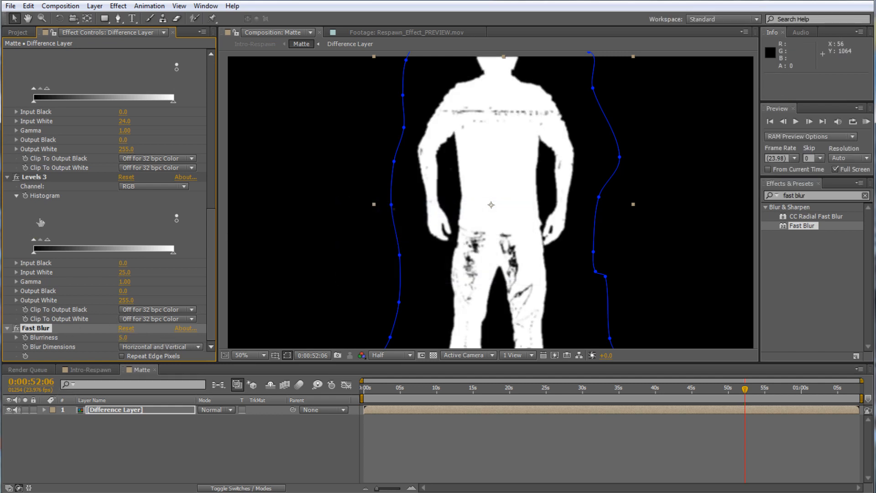
Collapse all of Difference Layer's effects and move Fast Blur between Hue/Saturation and the first Levels, with its settings expanded
click(53, 208)
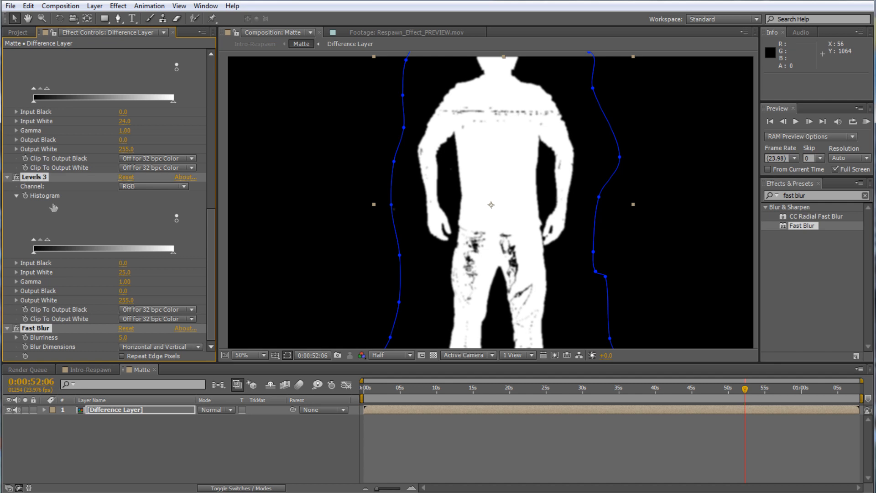
ctrl+click(7, 177)
click(55, 132)
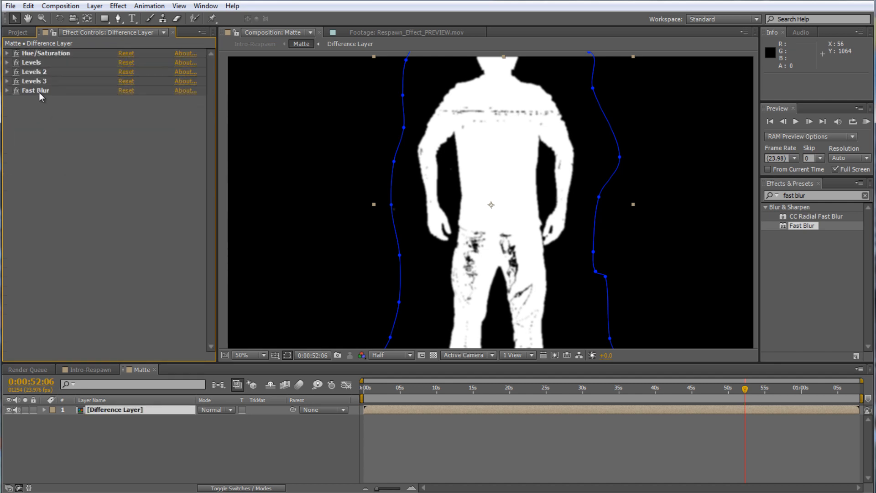
click(7, 91)
drag(40, 91, 40, 59)
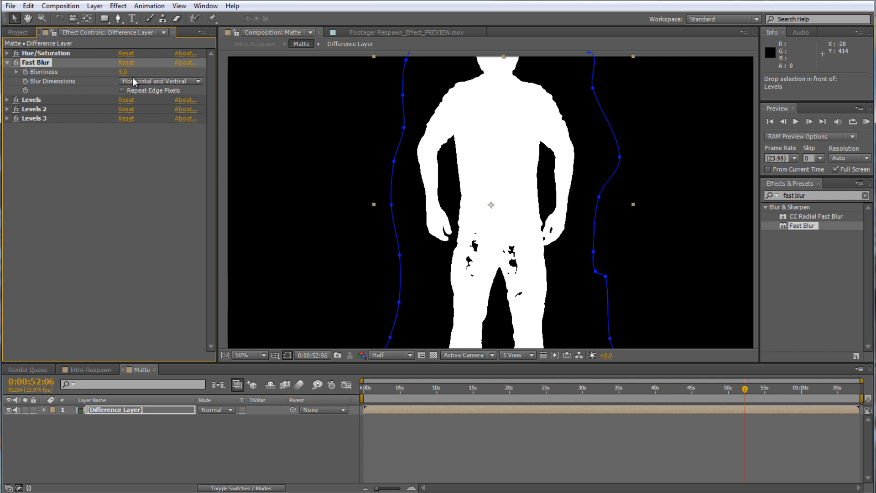
Raise the Fast Blur's Blurriness to 21 and compare the matte at 0:00:52:05 with the blur off and on
drag(122, 71, 128, 70)
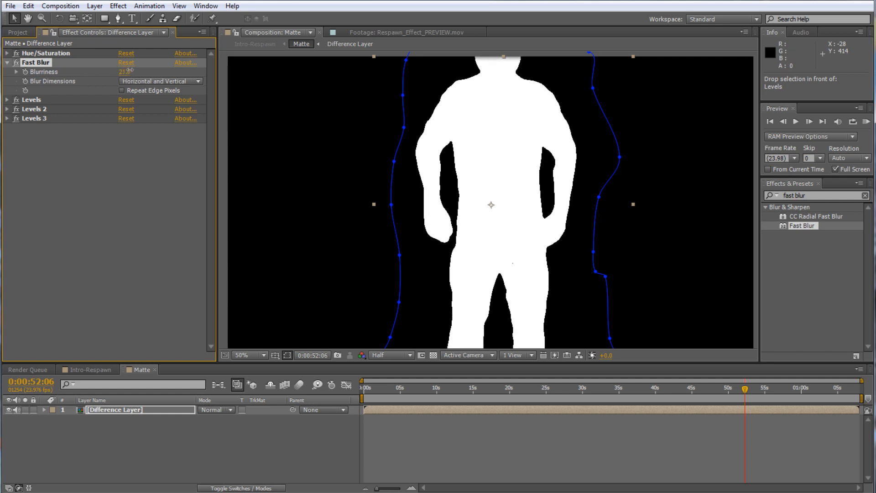
drag(745, 389, 746, 394)
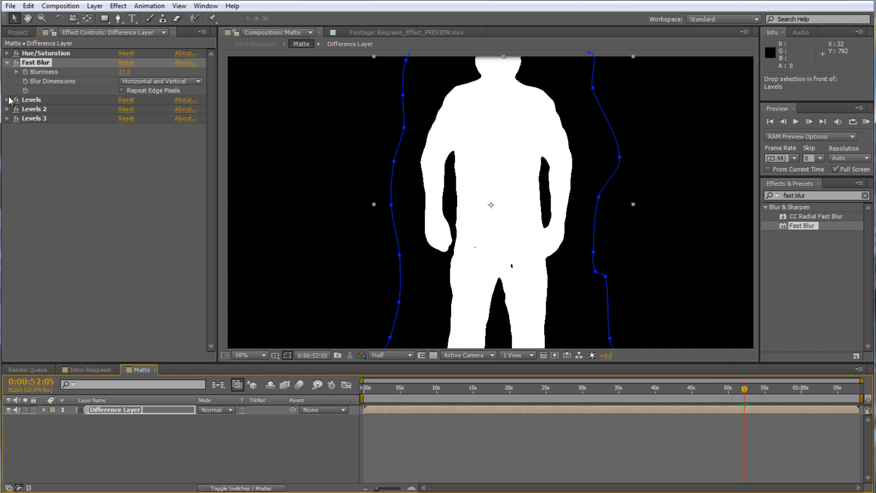
click(16, 62)
click(17, 63)
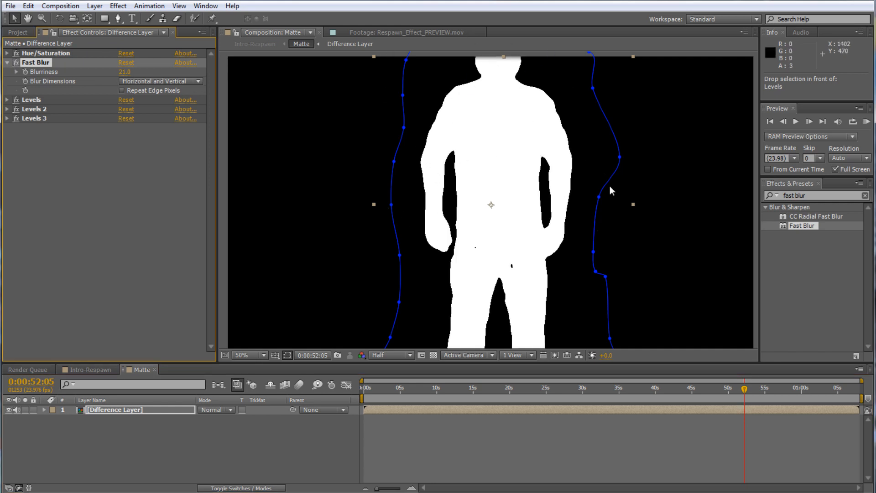
In the Intro-Respawn composition at 0:00:52:12, set the Intro-Respawn.MOV layer's track matte to Luma Matte "[Matte]"
click(88, 369)
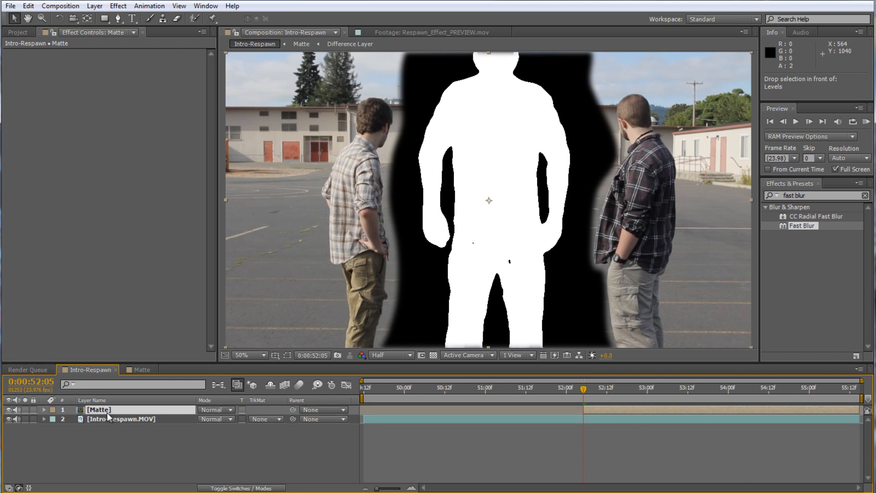
click(106, 418)
drag(586, 395, 605, 394)
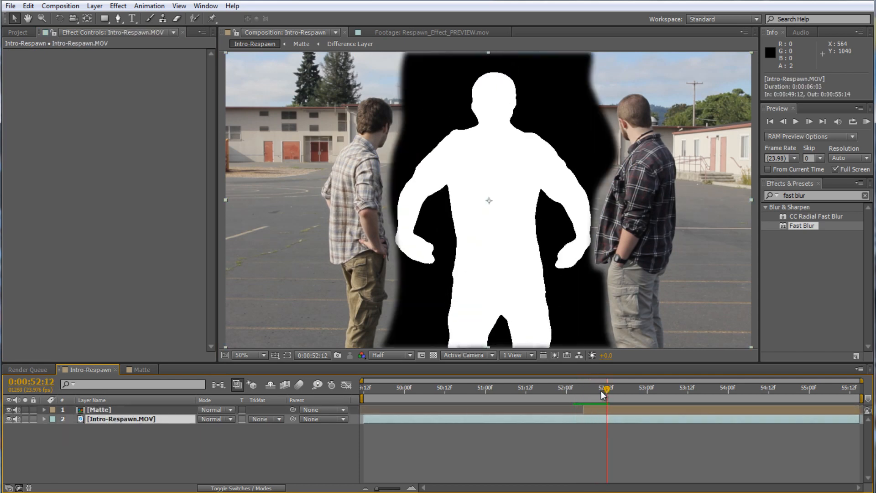
click(262, 420)
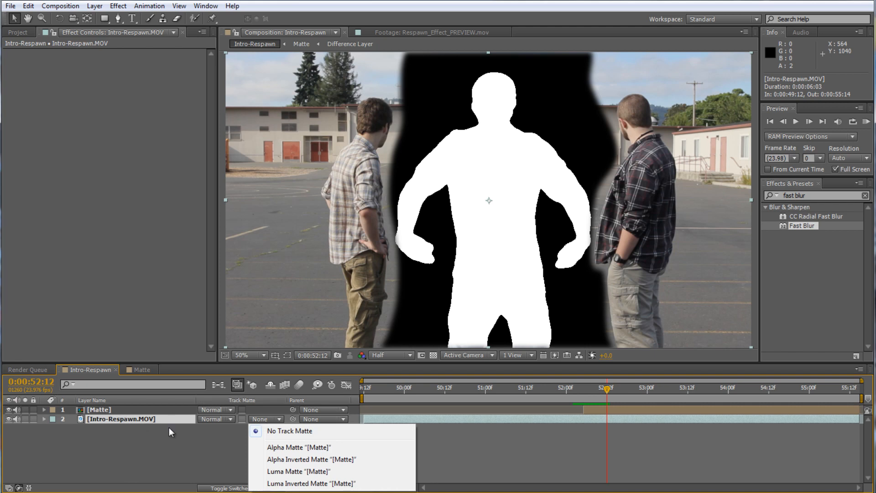
click(302, 474)
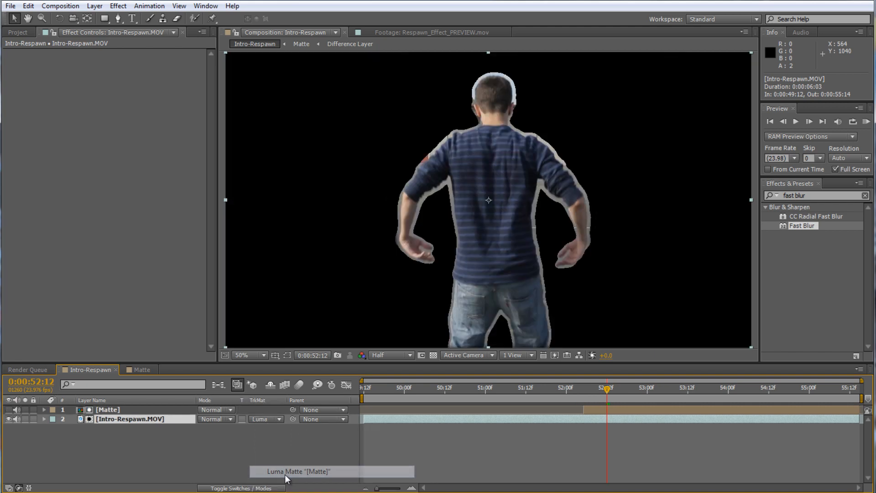
Duplicate the matted Intro-Respawn.MOV layer and set the lower copy's track matte to None
drag(610, 386, 655, 396)
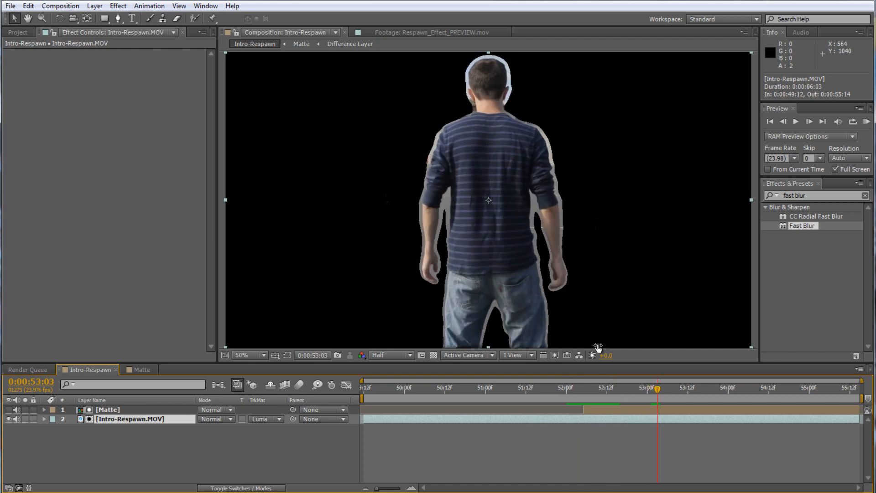
click(8, 410)
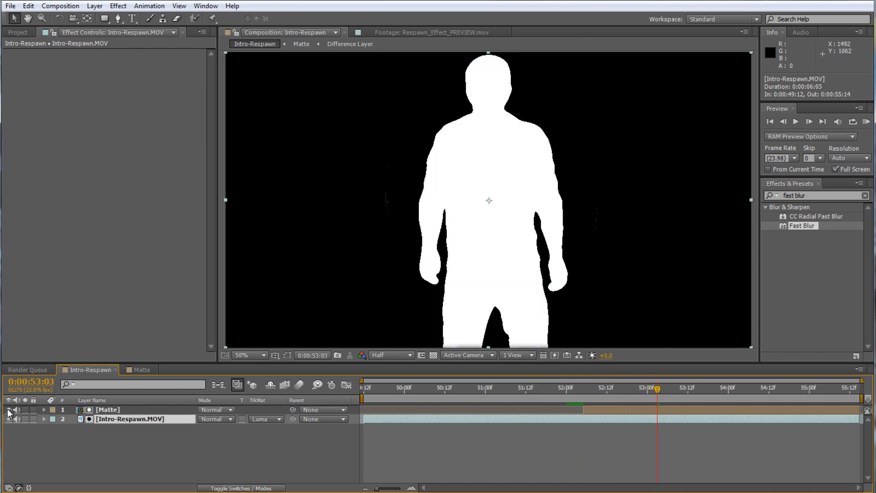
click(8, 409)
mouse_move(657, 389)
mouse_down()
mouse_move(604, 390)
mouse_move(666, 390)
mouse_up()
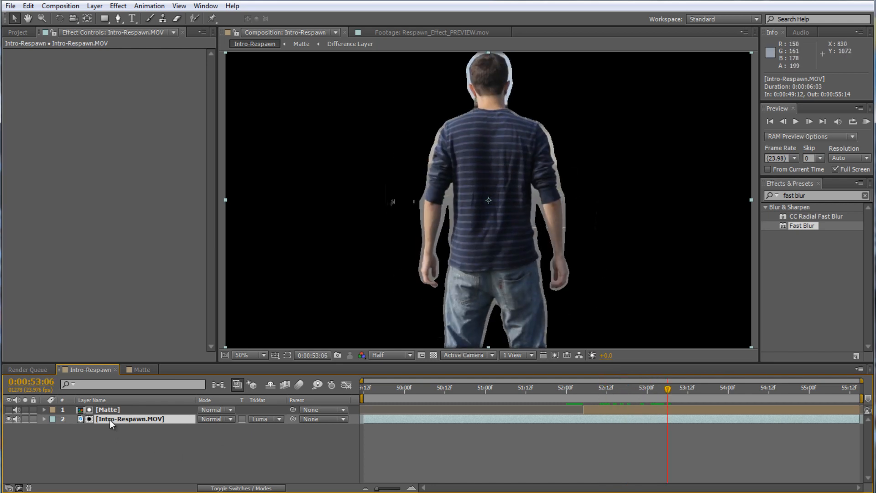
key(ctrl+d)
drag(110, 410, 132, 437)
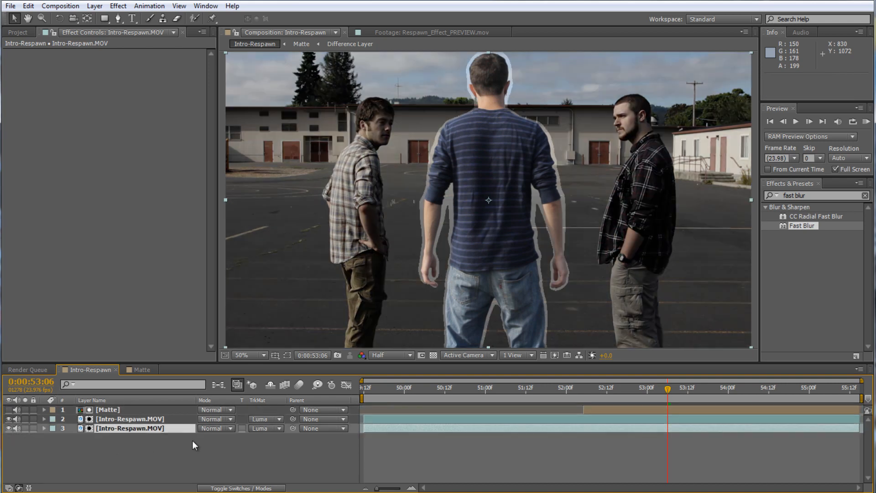
click(262, 426)
click(289, 440)
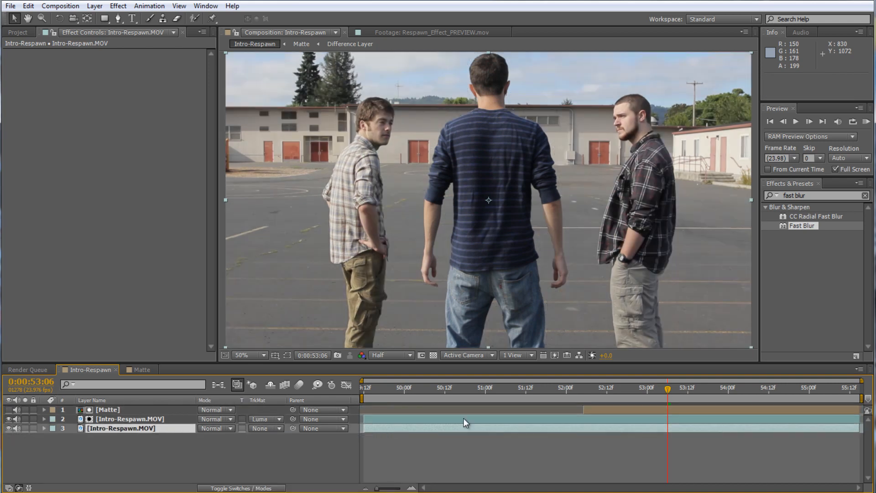
Pre-compose the Matte layer and the luma-matted Intro-Respawn.MOV layer as "Respawn Actor", moving all attributes into the new composition
drag(659, 394, 594, 393)
click(106, 411)
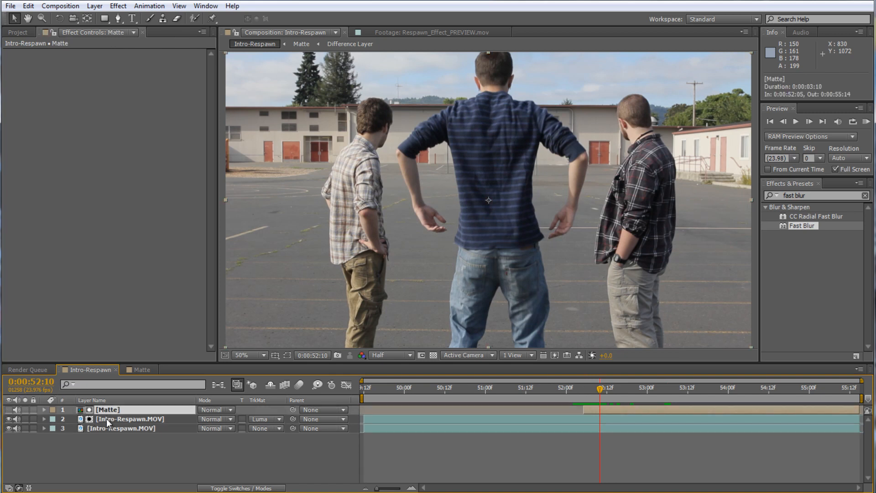
click(106, 418)
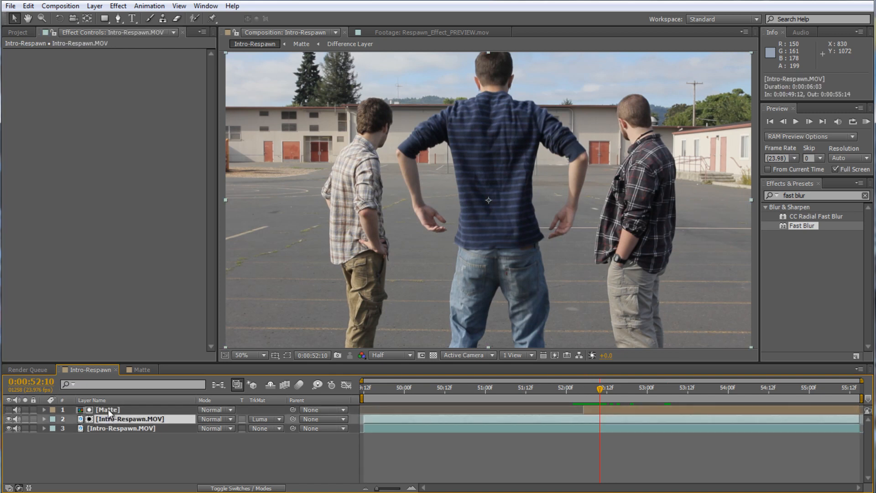
ctrl+click(108, 409)
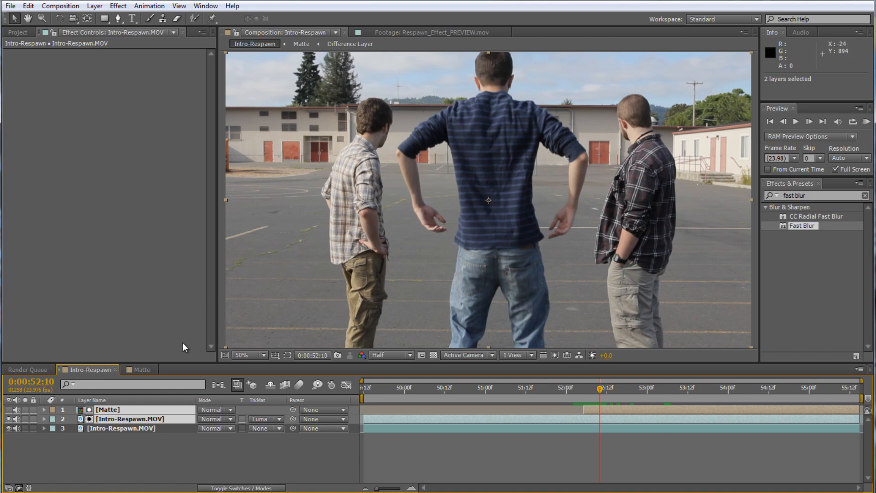
key(ctrl+shift+c)
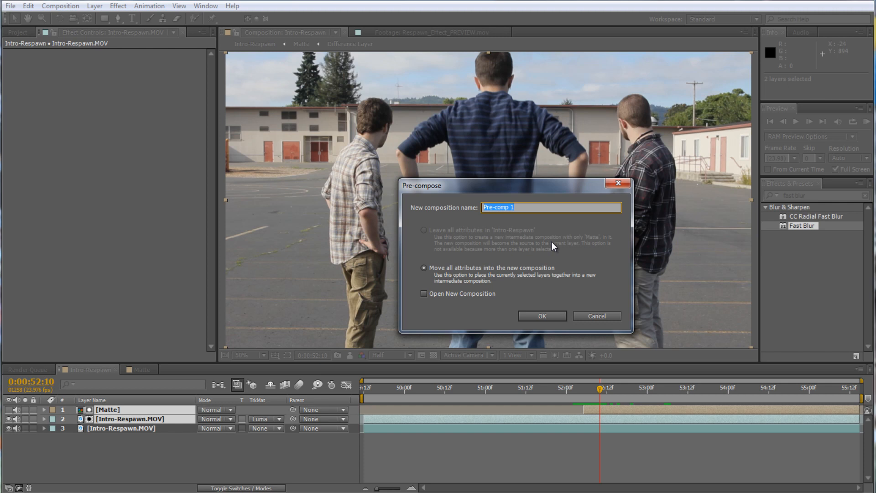
text(Respawn Actor)
key(Return)
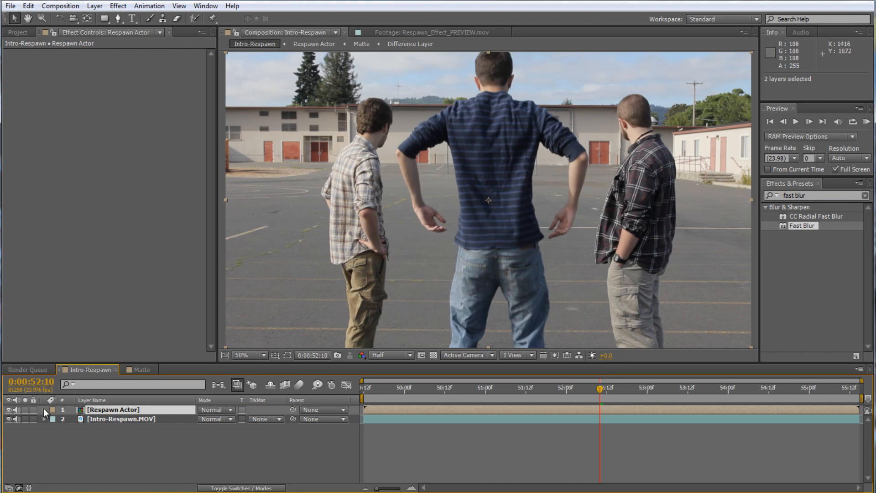
Trim the Respawn Actor layer to run from 0:00:52:05 to 0:00:53:05, soloing it only while trimming
click(25, 409)
drag(598, 389, 579, 395)
key(Page_Down)
key(Page_Up)
key(Page_Down)
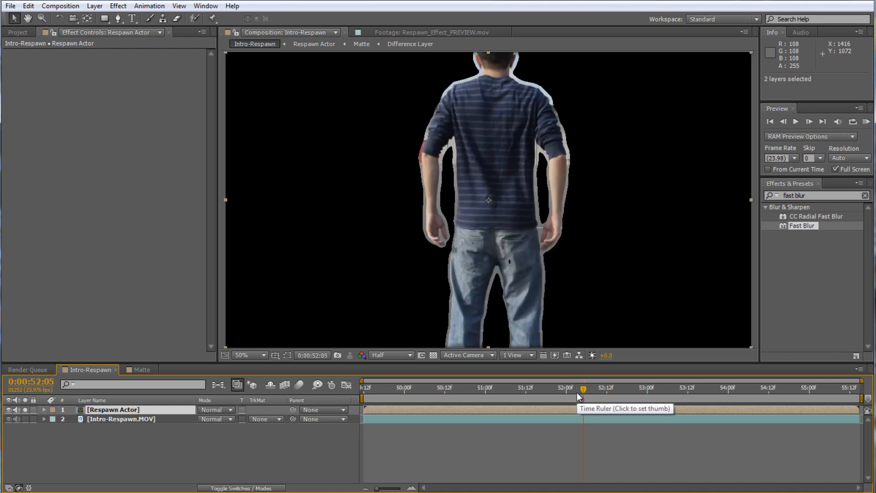
key(alt+bracketleft)
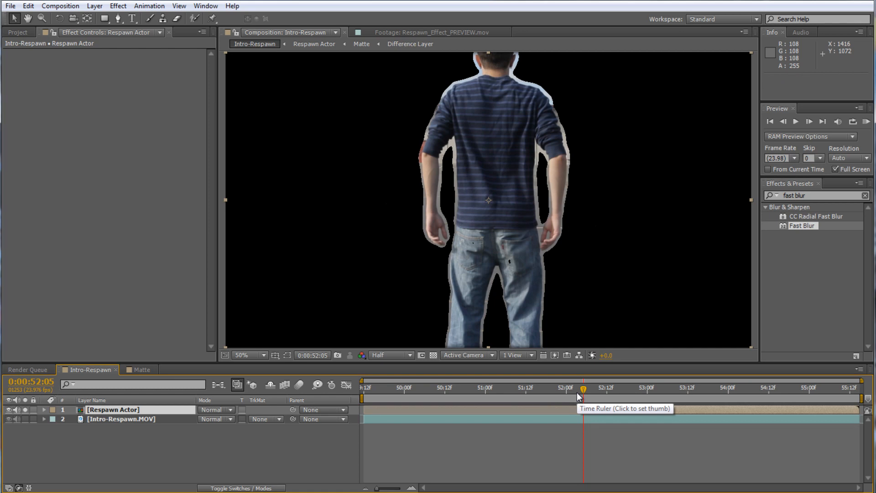
drag(582, 390, 661, 393)
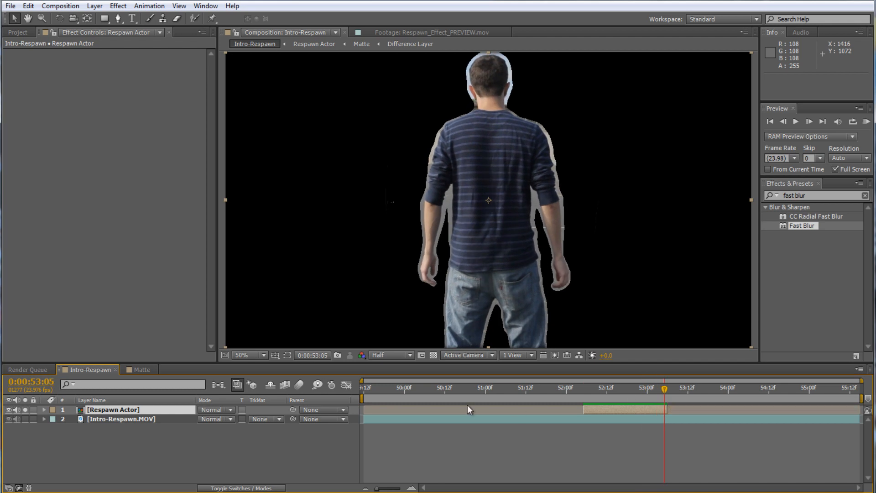
click(25, 409)
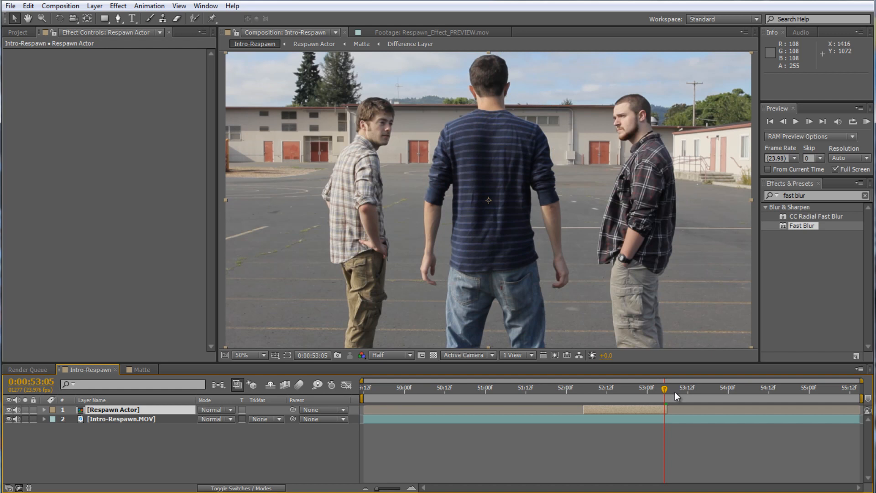
Duplicate the full-frame Intro-Respawn.MOV layer beneath Respawn Actor
drag(666, 387, 602, 397)
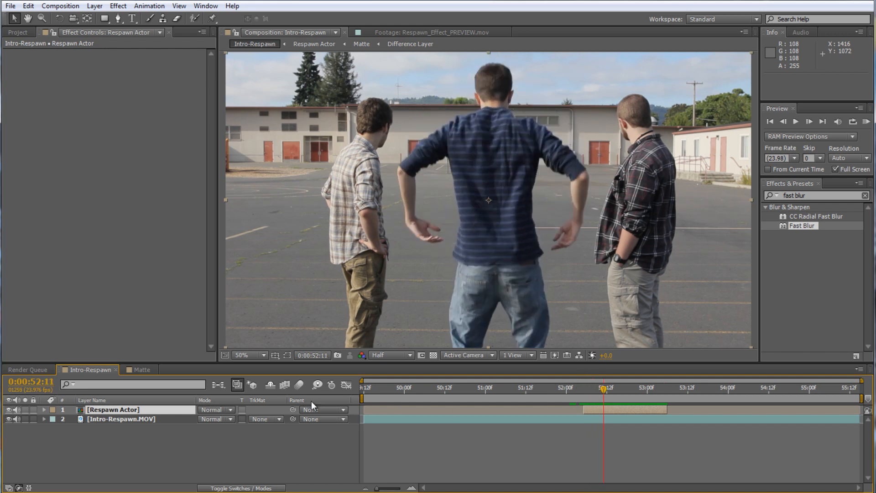
click(24, 412)
click(24, 412)
mouse_move(603, 389)
mouse_down()
mouse_move(617, 388)
mouse_move(601, 389)
mouse_up()
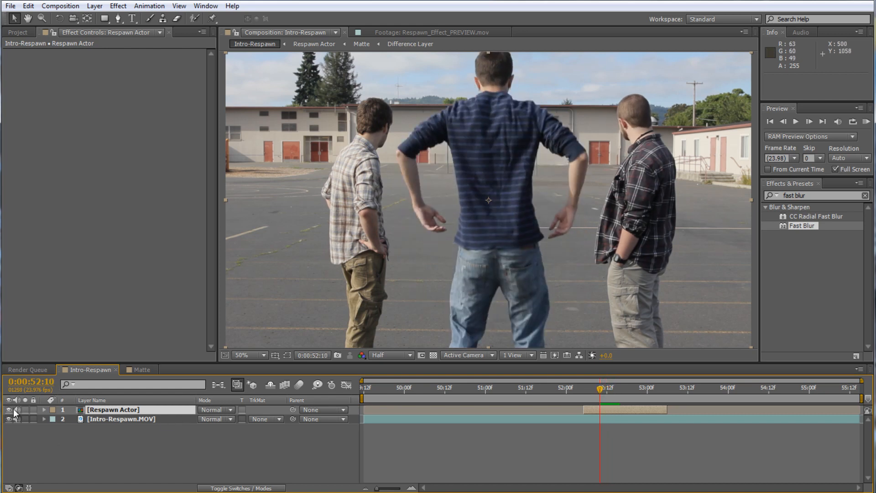
click(113, 419)
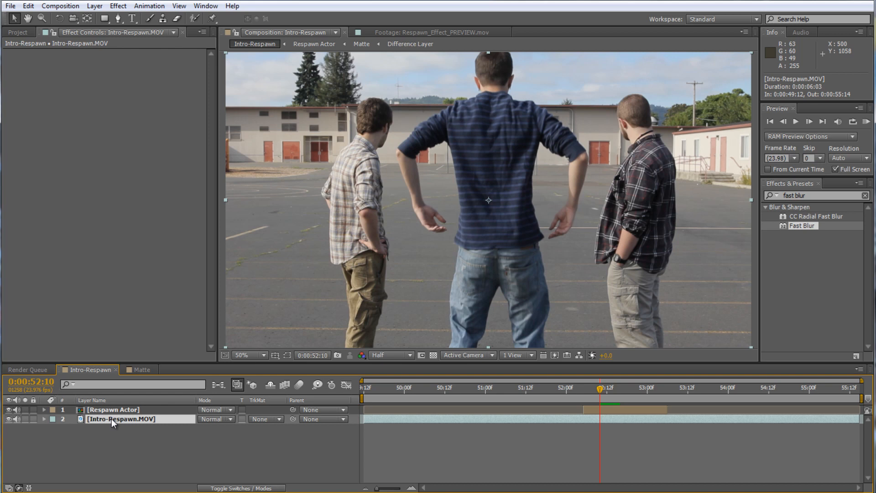
key(ctrl+d)
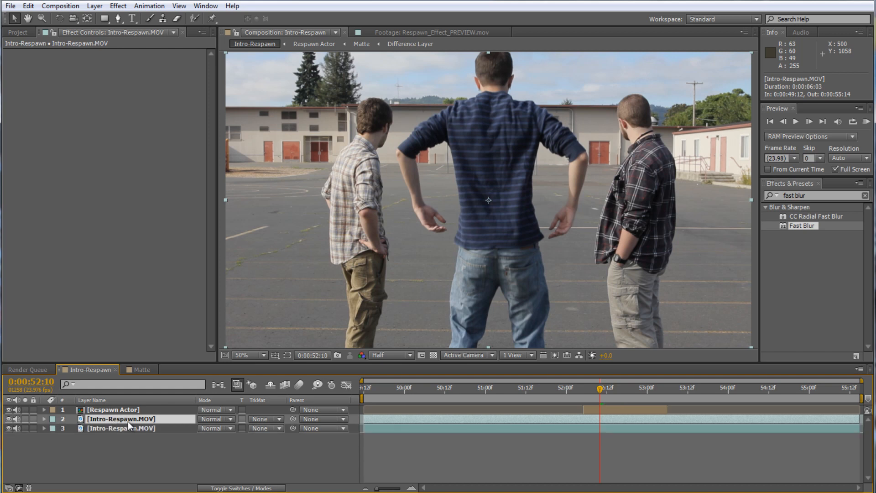
Apply Freeze Frame to the upper Intro-Respawn.MOV copy at 0:00:50:05, where the space between the two standing men is empty
drag(603, 388, 423, 398)
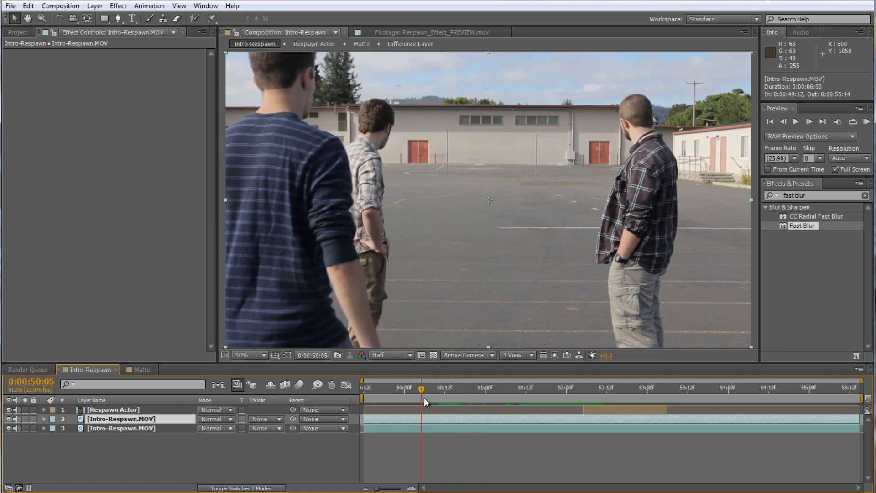
right_click(152, 431)
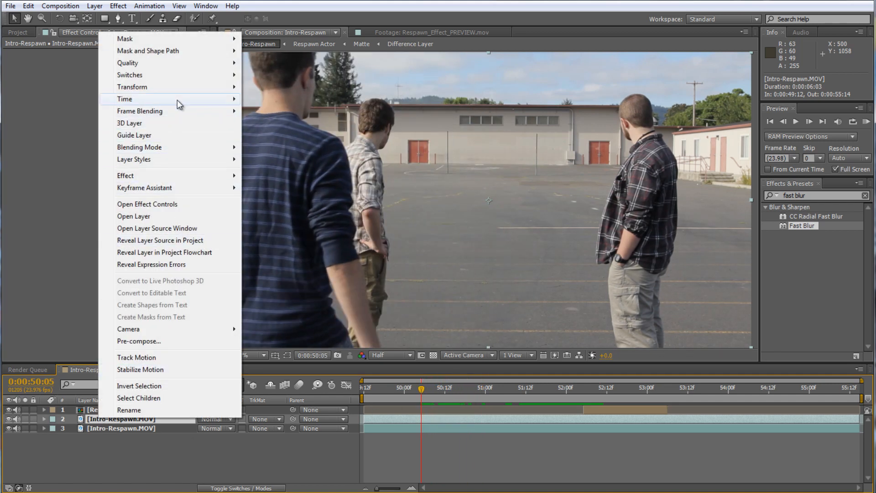
mouse_move(178, 102)
click(277, 135)
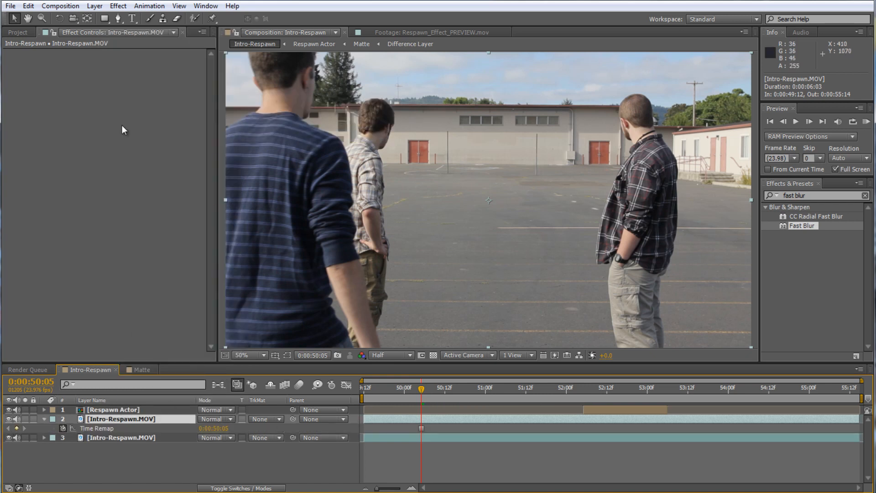
Draw a closed RotoBezier mask on the frozen layer around the empty area between the two outer men, extending past the frame's upper and lower edges
click(118, 19)
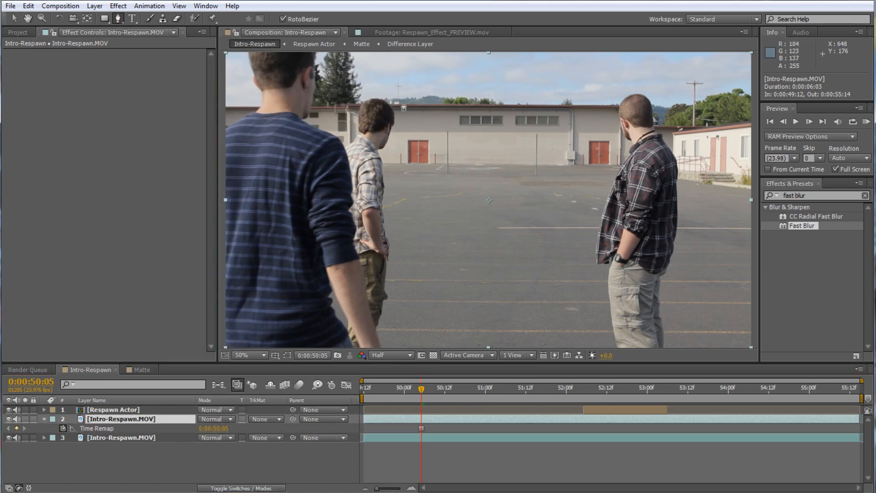
key(comma)
click(442, 120)
click(446, 154)
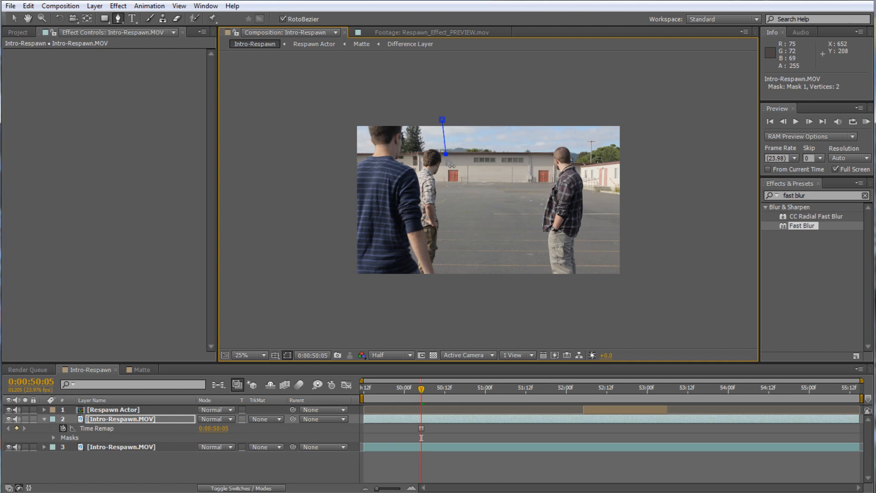
click(441, 174)
scroll(438, 180, up, 2)
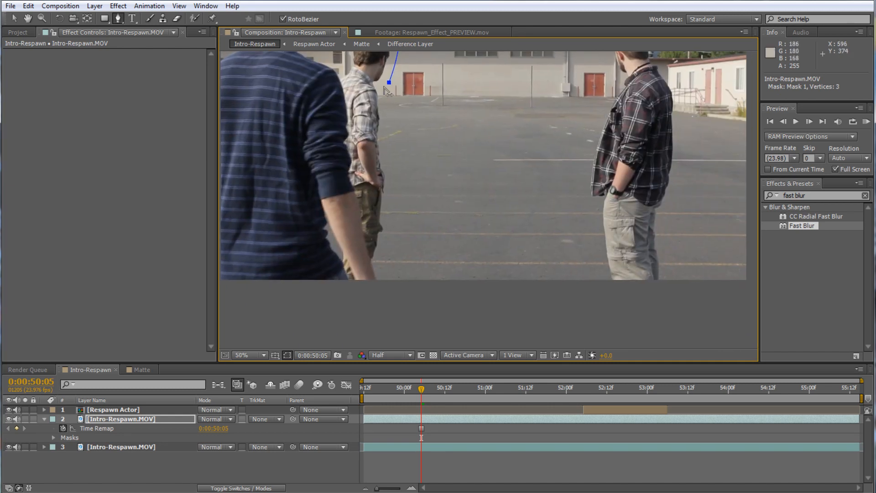
click(386, 115)
click(387, 152)
click(391, 209)
click(387, 252)
click(383, 286)
click(616, 295)
click(604, 274)
click(595, 208)
click(586, 185)
click(594, 115)
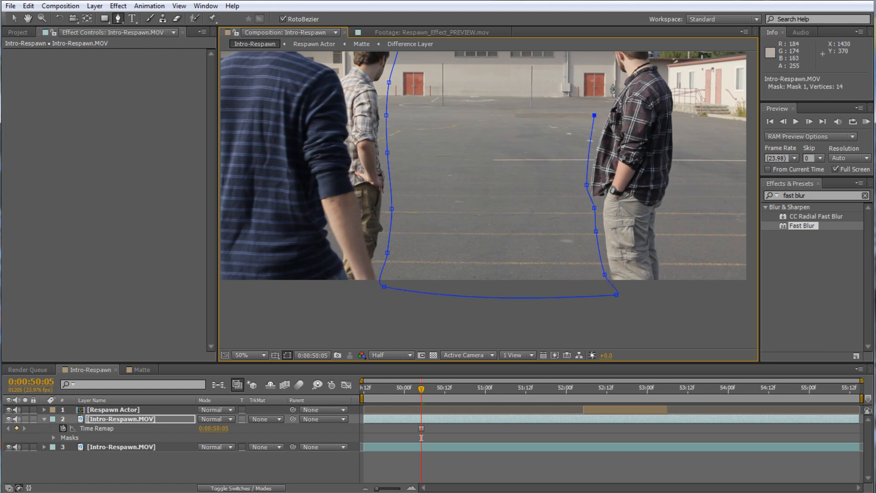
scroll(593, 114, up, 1)
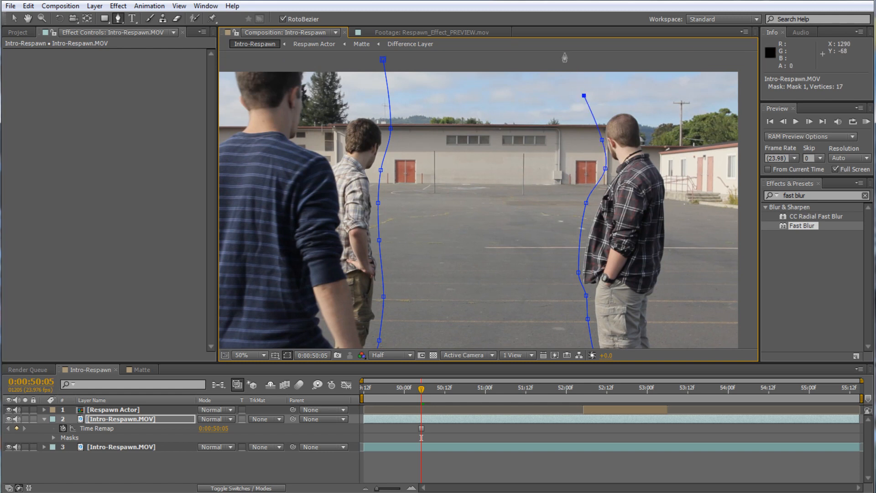
click(563, 60)
click(421, 61)
click(396, 58)
click(383, 60)
key(v)
Examine how the frozen masked area blends with the footage between 0:00:52:13 and 0:00:51:23, especially beside the man in the light plaid shirt
drag(423, 395, 612, 394)
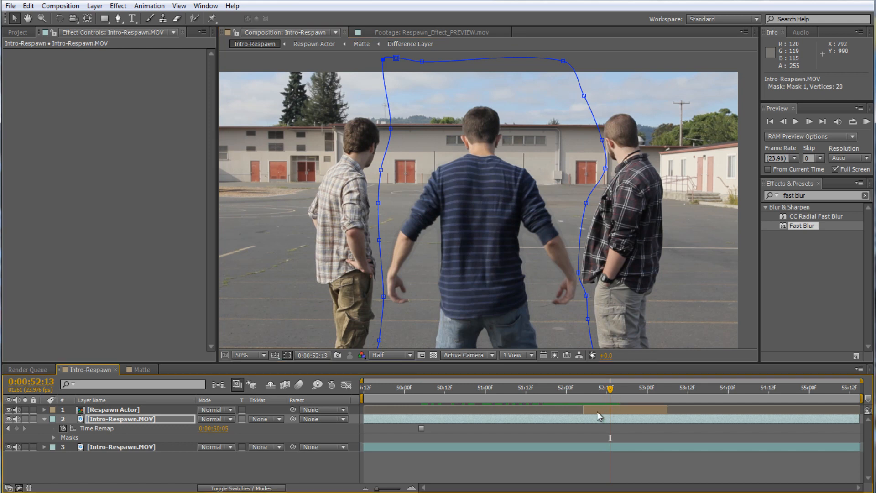
double_click(596, 411)
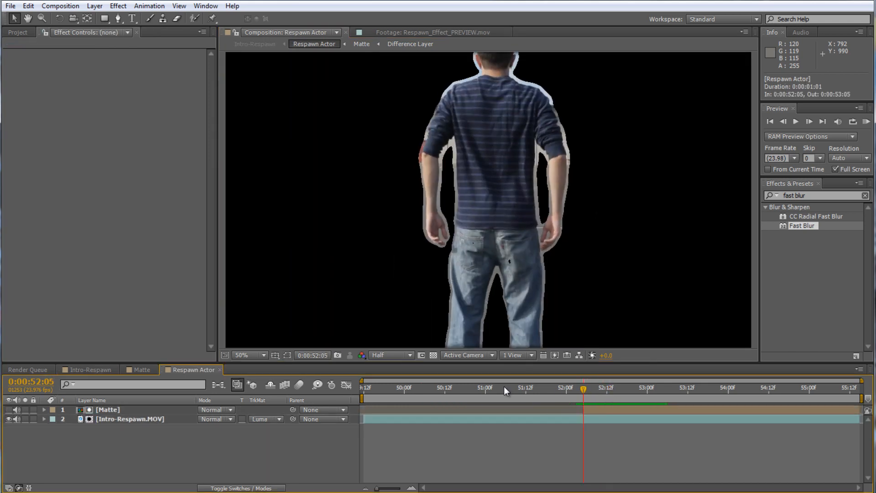
click(91, 369)
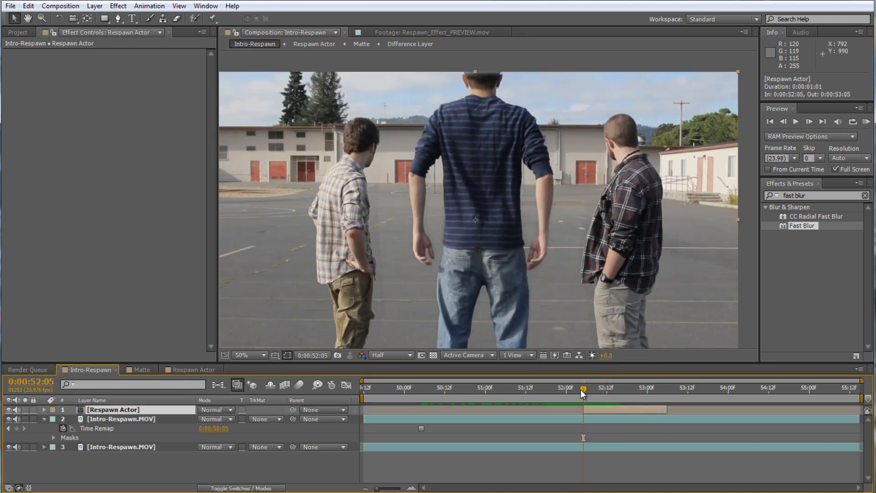
drag(581, 390, 568, 390)
drag(409, 244, 443, 228)
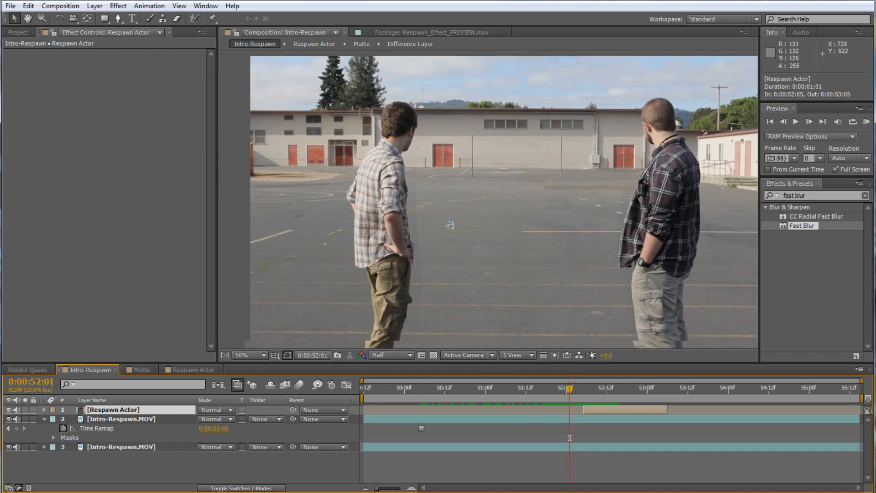
mouse_move(572, 393)
mouse_down()
mouse_move(377, 393)
mouse_move(562, 399)
mouse_up()
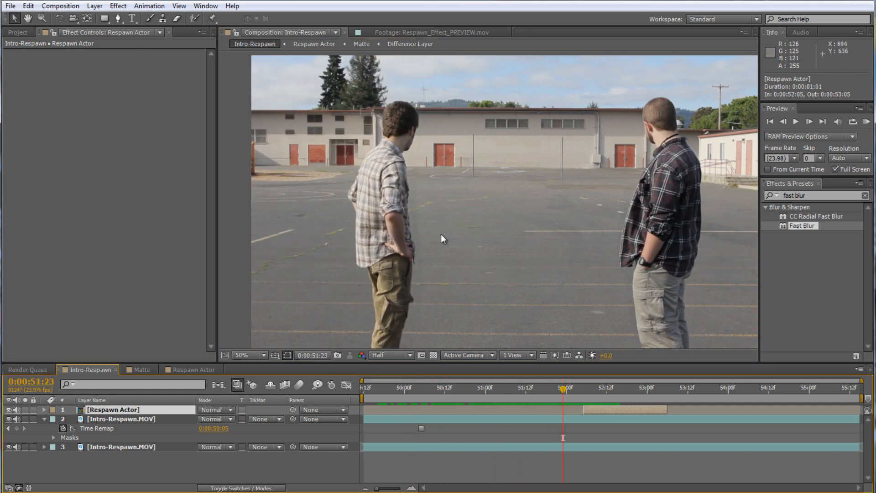
scroll(442, 226, up, 2)
drag(382, 210, 499, 218)
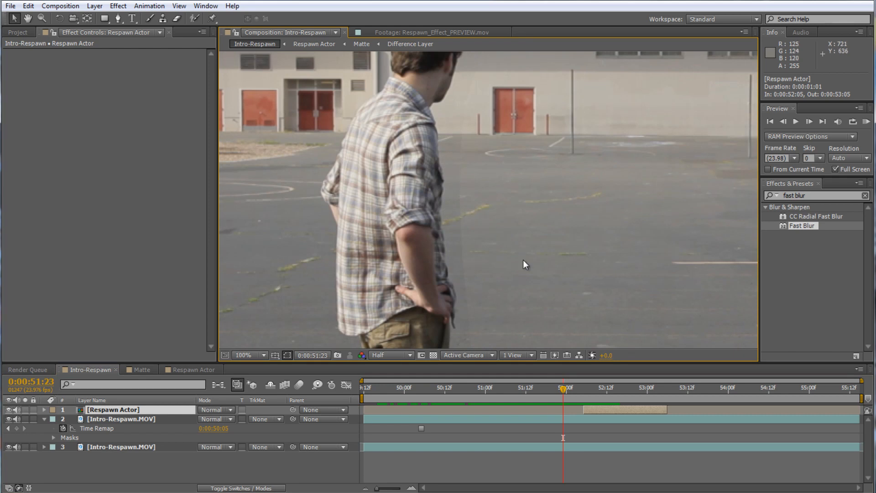
drag(523, 260, 448, 187)
Find the Levels effect and apply it to the Respawn Actor layer
key(ctrl+5)
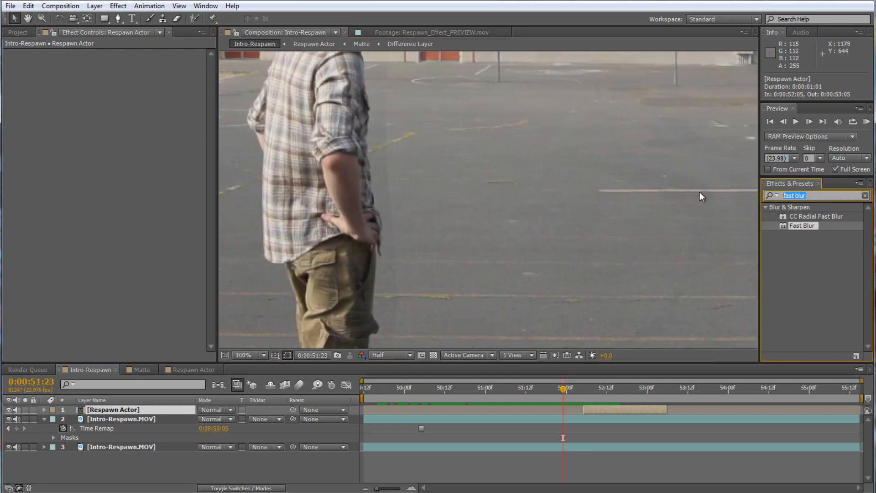
text(levels)
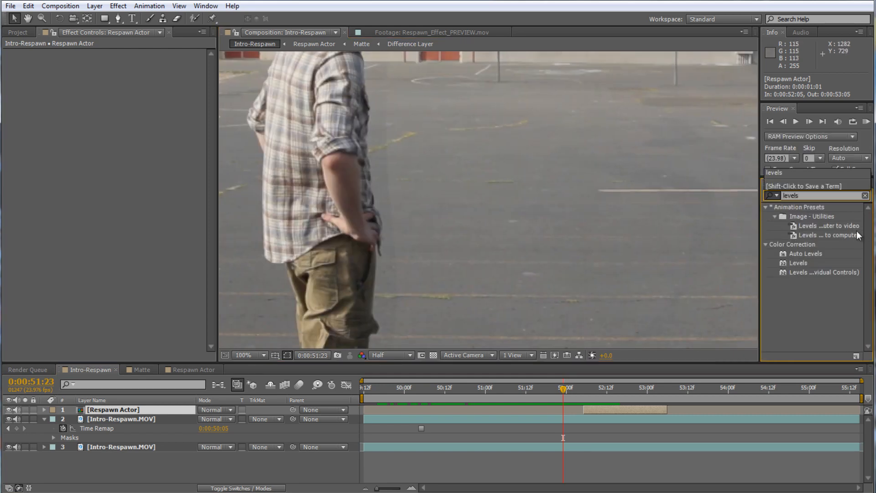
double_click(795, 261)
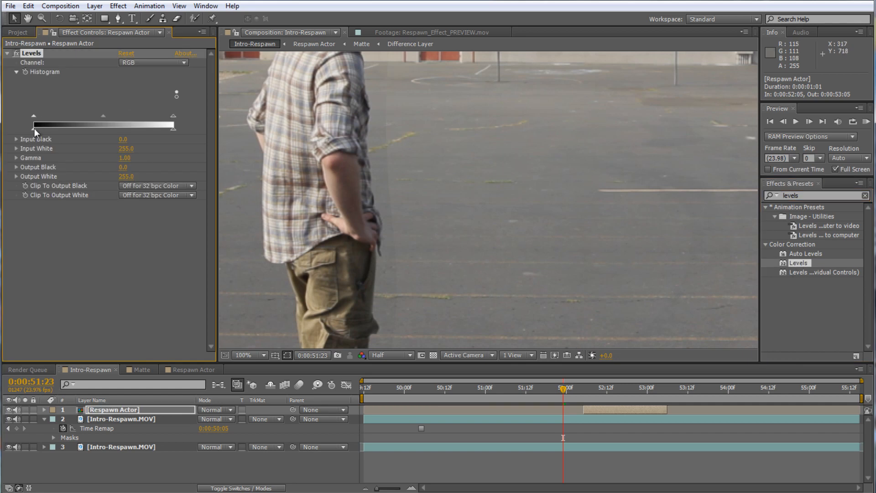
Remove the Levels effect from the Respawn Actor layer
drag(36, 128, 36, 116)
drag(69, 117, 18, 117)
key(Delete)
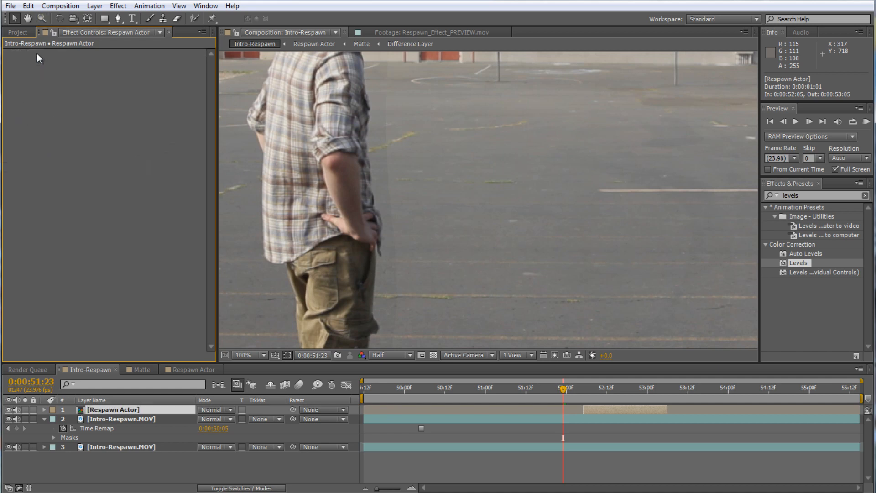
Apply Levels to the frozen Intro-Respawn.MOV layer and set Input Black to 11 to match the surrounding footage
click(123, 418)
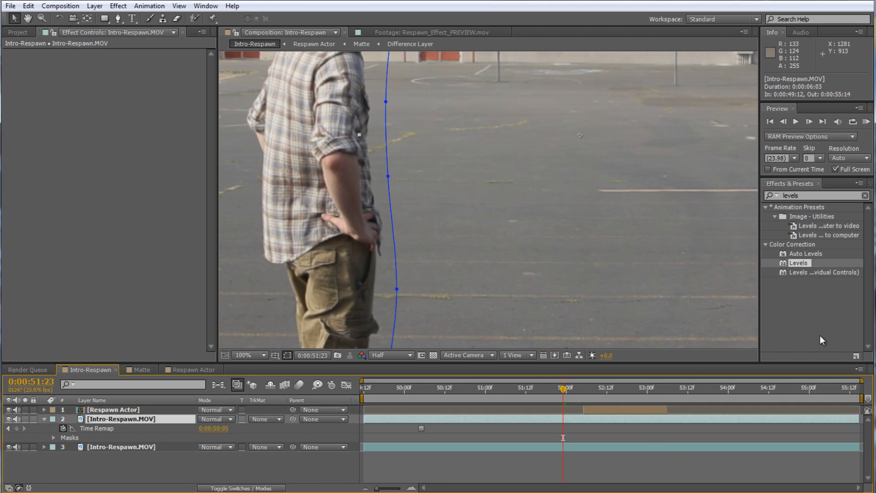
double_click(792, 262)
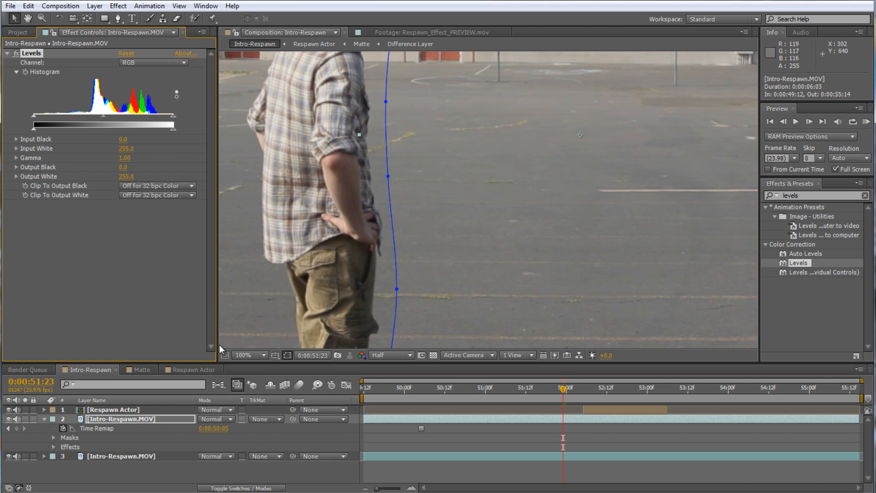
click(289, 358)
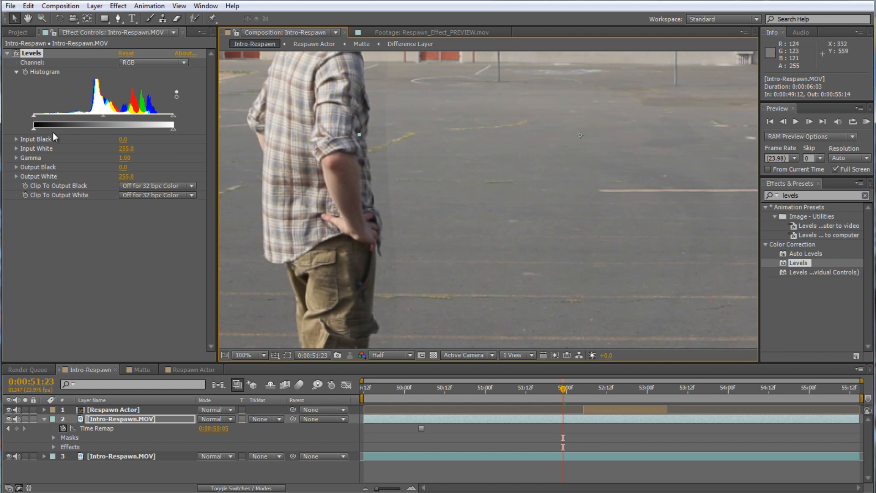
drag(34, 115, 37, 118)
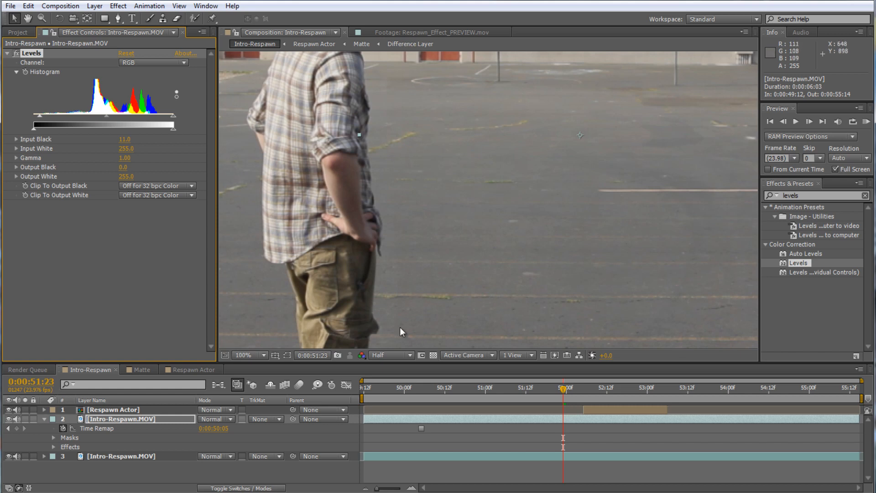
scroll(626, 240, down, 1)
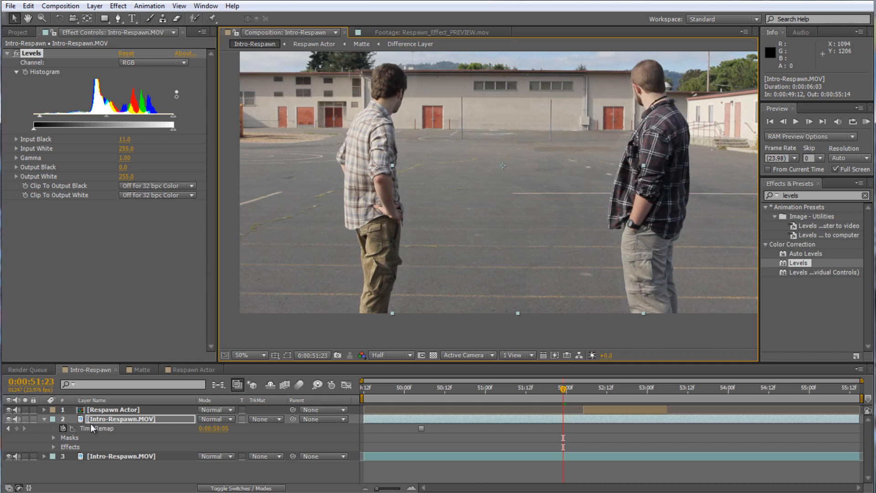
Set the feather of the frozen Intro-Respawn.MOV layer's mask to 20 pixels
key(f)
click(212, 437)
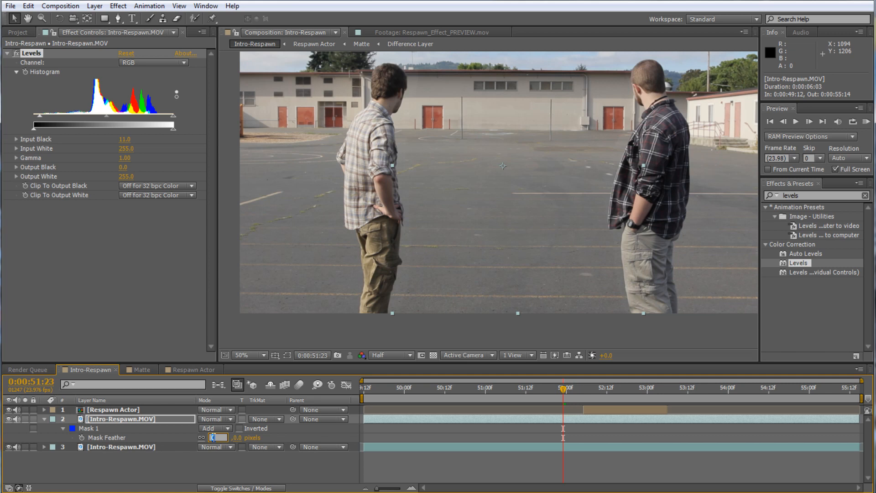
key(Return)
At 0:00:52:05, draw a rectangular mask on the Respawn Actor layer just above the frame, spanning the area over the three men
mouse_move(561, 392)
mouse_down()
mouse_move(644, 392)
mouse_move(565, 389)
mouse_move(577, 390)
mouse_up()
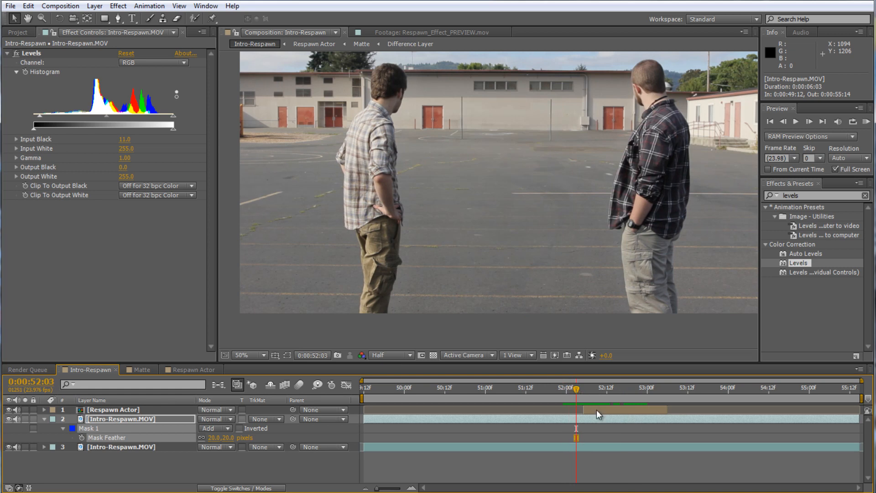
click(589, 409)
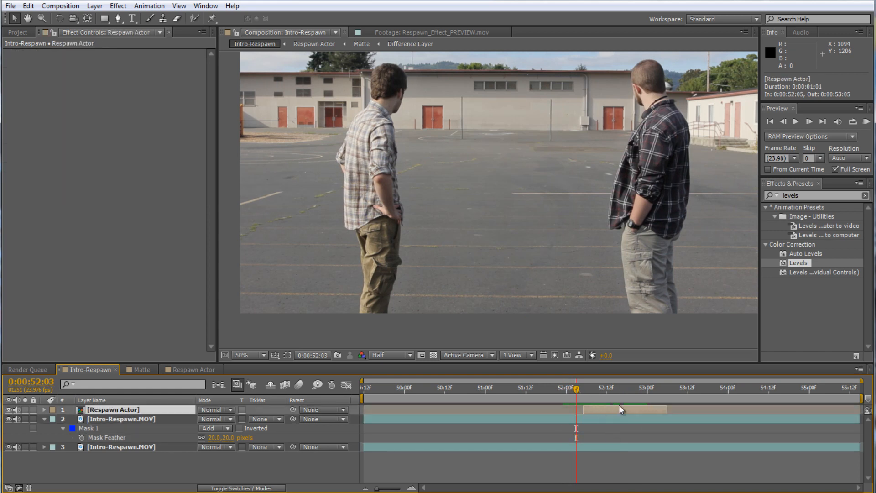
mouse_move(586, 389)
mouse_down()
mouse_move(620, 389)
mouse_move(584, 393)
mouse_up()
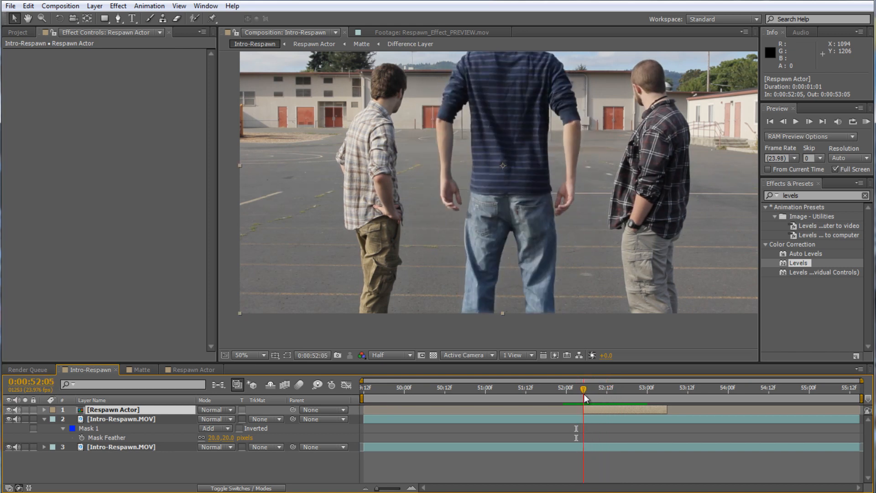
scroll(554, 86, down, 2)
drag(530, 154, 525, 177)
click(105, 18)
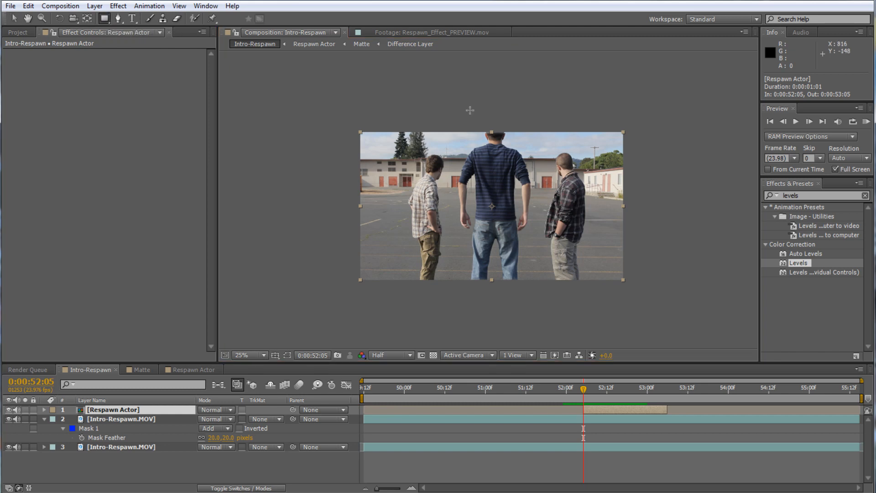
drag(410, 81, 584, 132)
key(v)
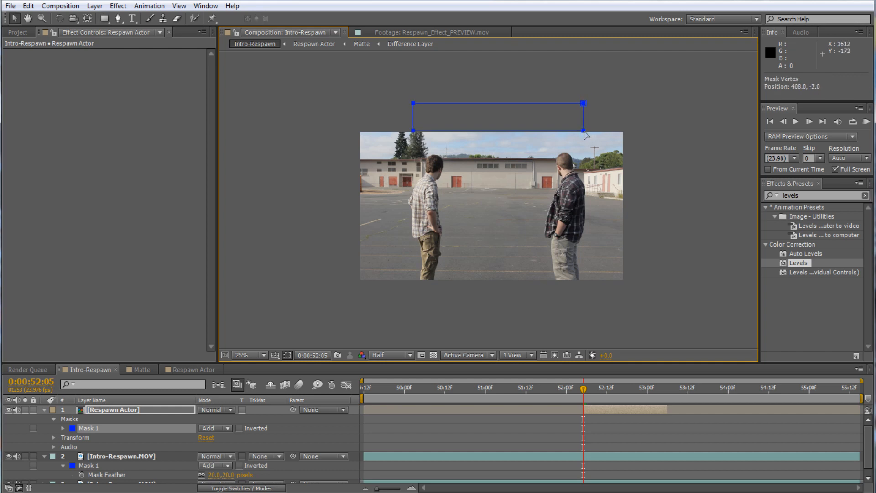
Keyframe the Respawn Actor mask path at 0:00:52:05, then at 0:00:52:15 stretch the mask down past the frame's lower edge
click(62, 428)
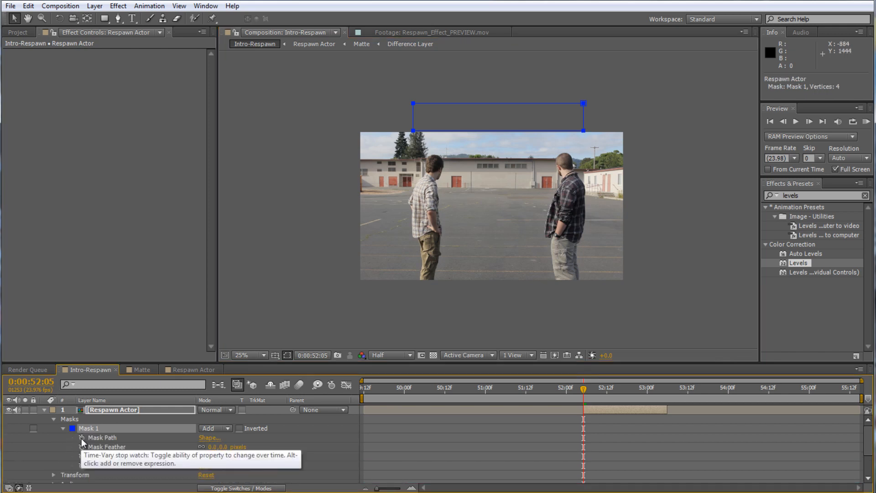
click(81, 437)
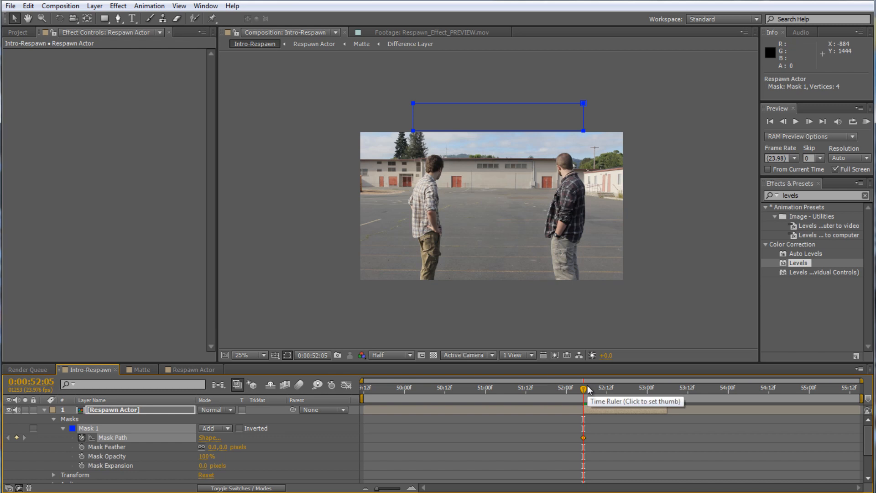
key(space)
key(Page_Down)
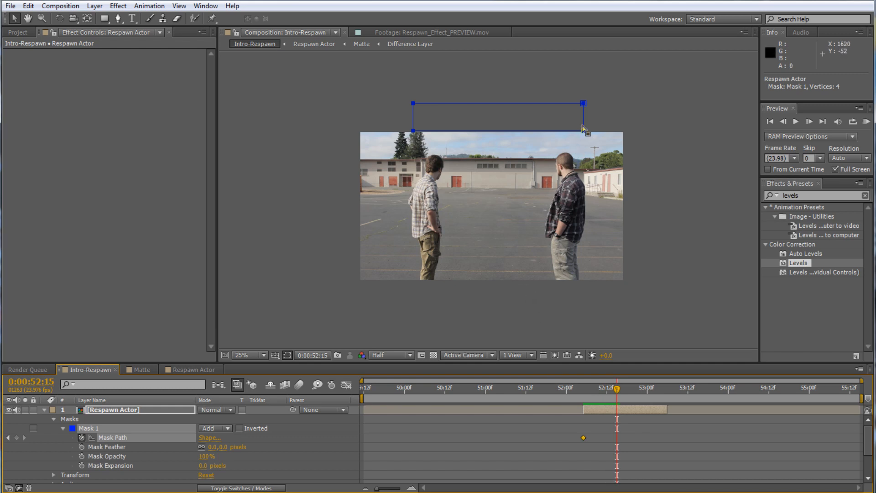
double_click(520, 131)
drag(498, 133, 498, 283)
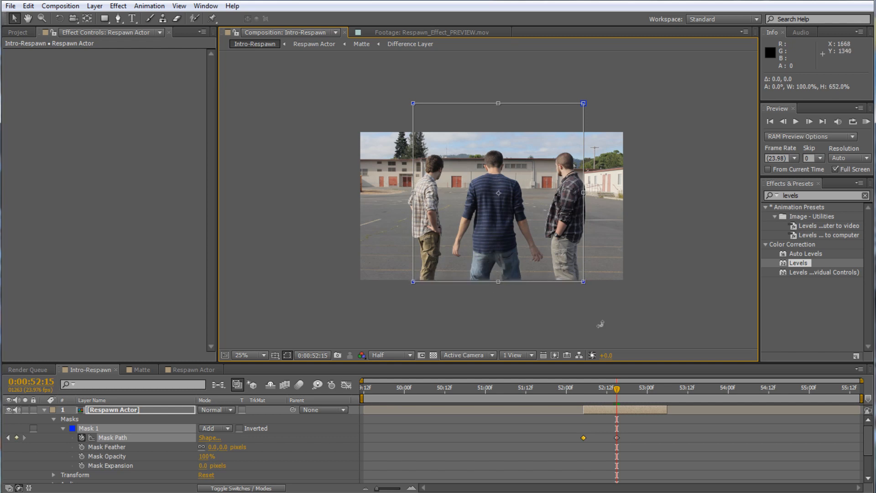
Keyframe the frozen Intro-Respawn.MOV layer's opacity from 100% at 0:00:52:18 to 0% at 0:00:52:22
drag(616, 392, 633, 400)
scroll(667, 377, down, 1)
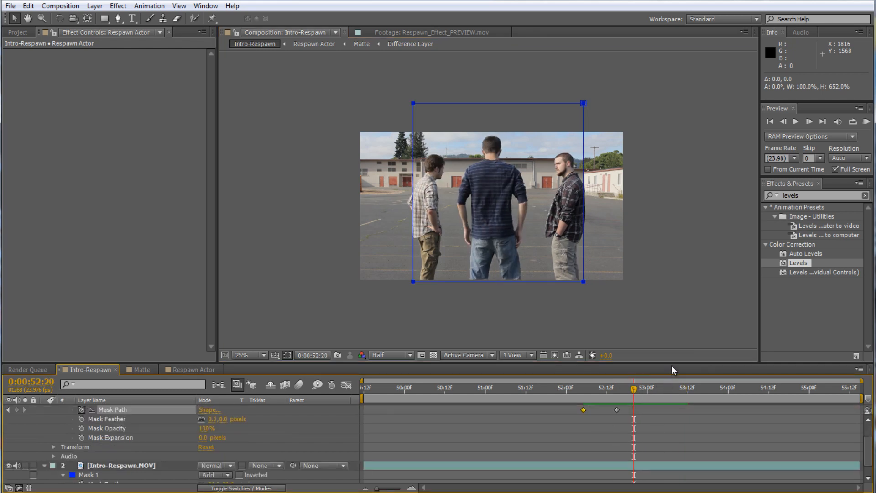
drag(672, 365, 672, 292)
click(637, 314)
mouse_move(637, 318)
mouse_down()
mouse_move(677, 318)
mouse_move(629, 328)
mouse_move(637, 328)
mouse_move(627, 318)
mouse_up()
click(121, 420)
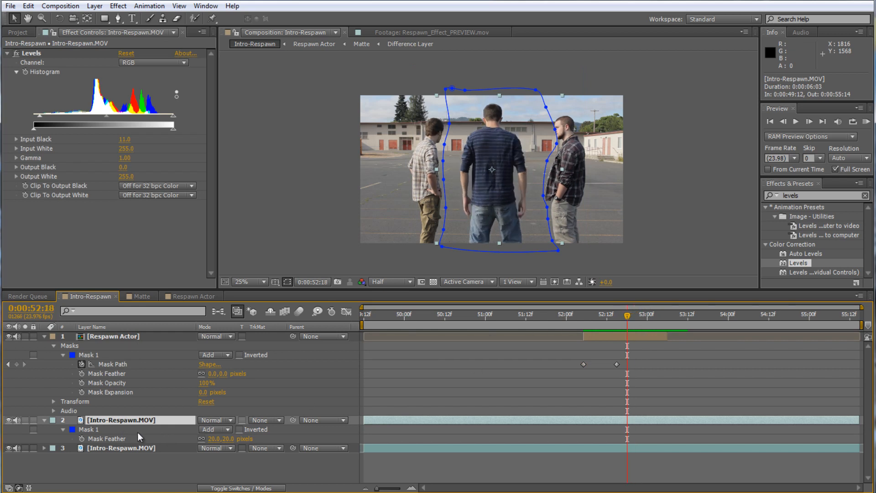
key(t)
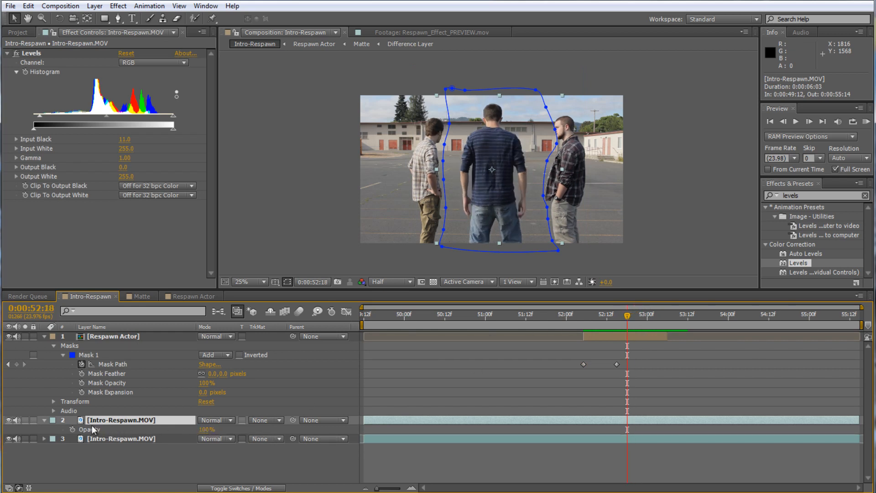
click(72, 428)
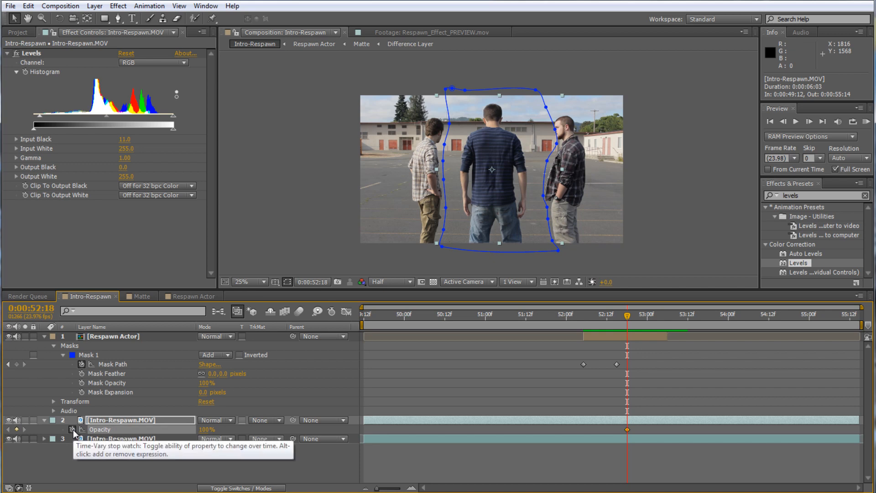
key(Page_Down)
key(Page_Down)
key(Page_Down)
key(Page_Down)
drag(203, 429, 173, 429)
Fade out the Respawn Actor layer with opacity keyframes, from 100% at 0:00:52:21 to fully transparent at 0:00:53:00
mouse_move(644, 318)
mouse_down()
mouse_move(677, 318)
mouse_move(636, 322)
mouse_up()
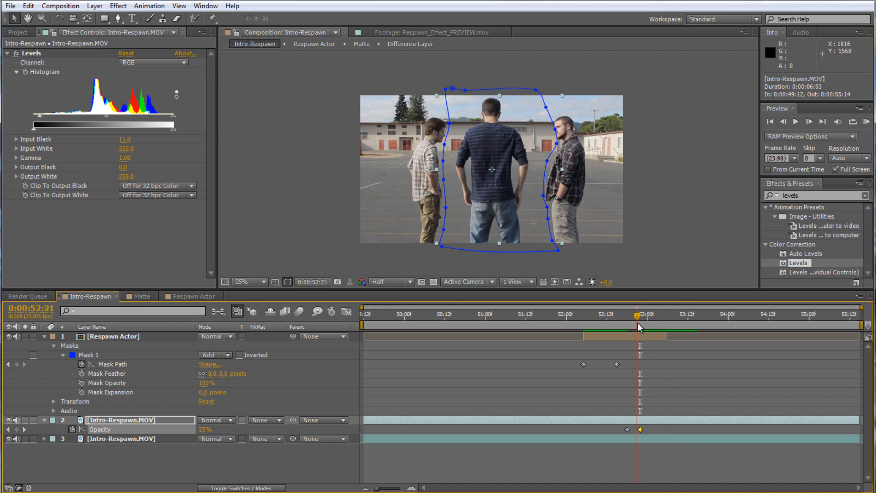
click(102, 336)
key(t)
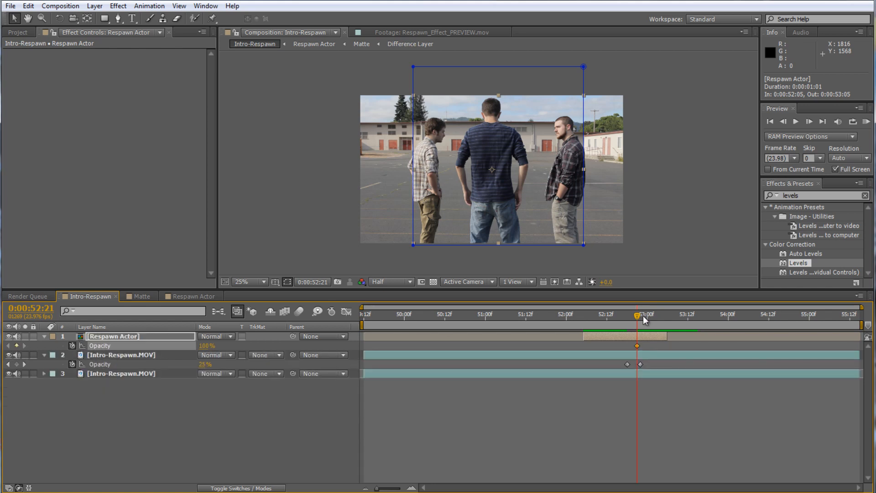
key(Page_Down)
key(Page_Down)
key(Page_Down)
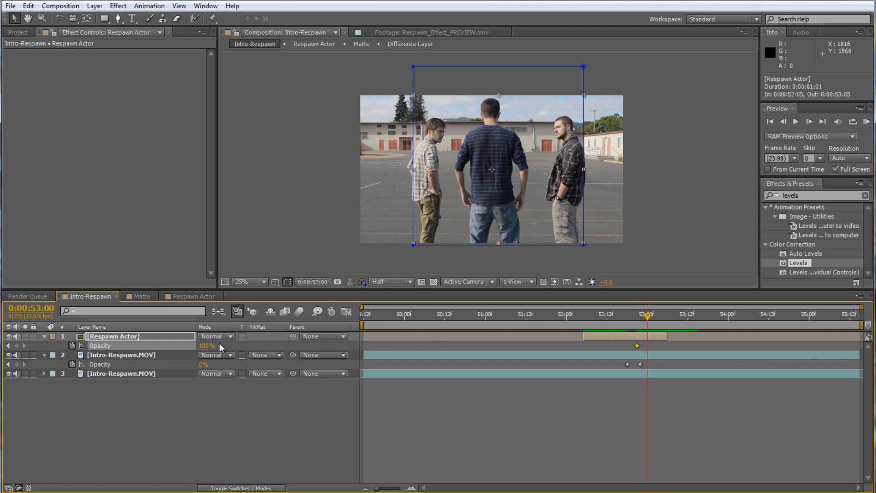
drag(205, 346, 8, 354)
Trim the end of the Respawn Actor layer to 0:00:53:01 and return to its start at 0:00:52:05
drag(662, 340, 603, 322)
click(611, 418)
scroll(496, 176, up, 2)
mouse_move(602, 317)
mouse_down()
mouse_move(633, 318)
mouse_move(588, 315)
mouse_up()
scroll(717, 214, down, 2)
Find the Stylize Mosaic effect and apply it to the Respawn Actor layer, checking it at 0:00:52:14
click(830, 195)
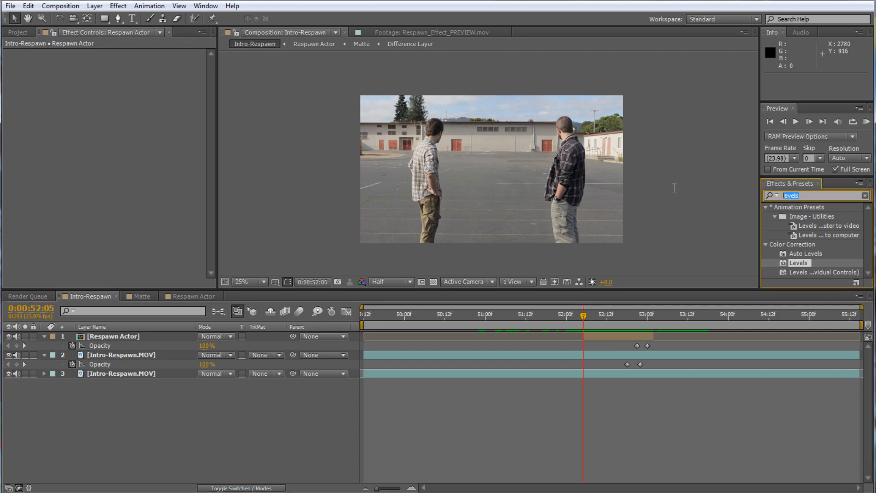
text(mosaic)
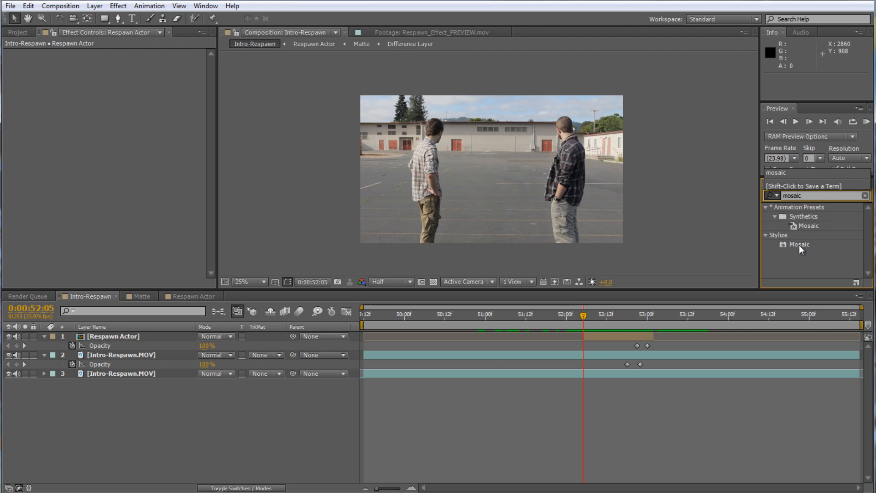
click(135, 335)
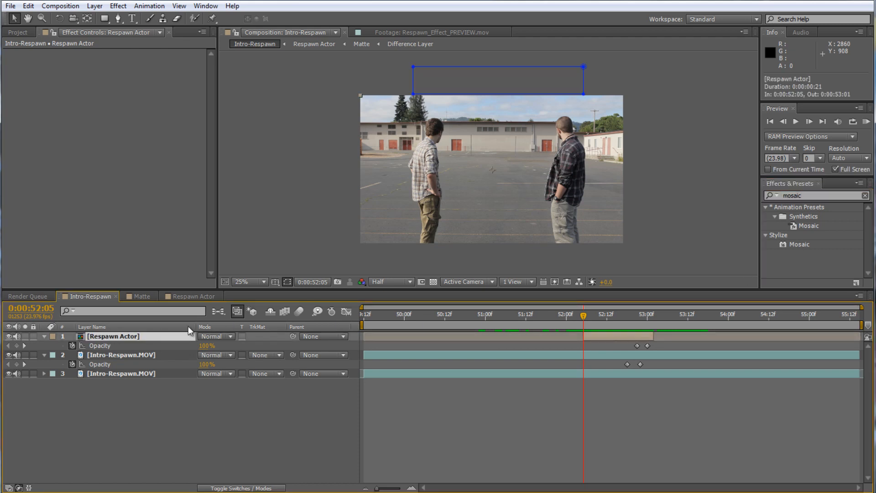
drag(795, 244, 613, 315)
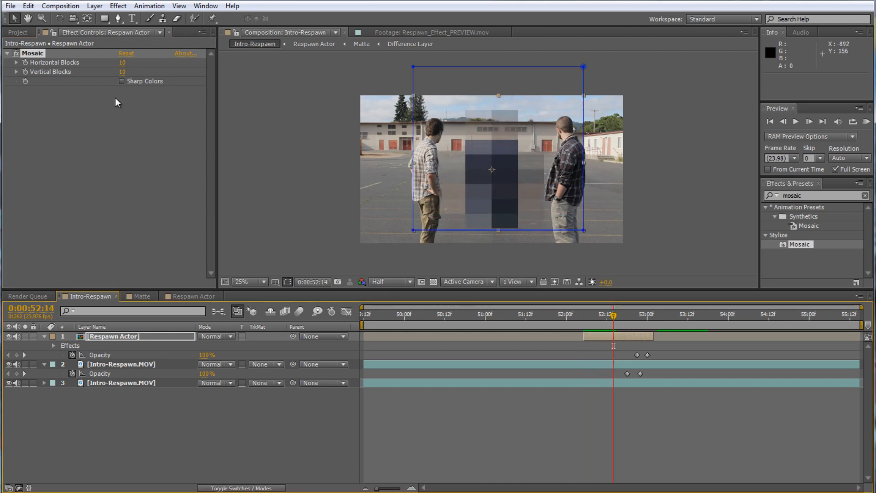
Try finer Mosaic blocks on the Respawn Actor layer, with 40 horizontal and 40 vertical blocks
key(period)
drag(122, 63, 431, 122)
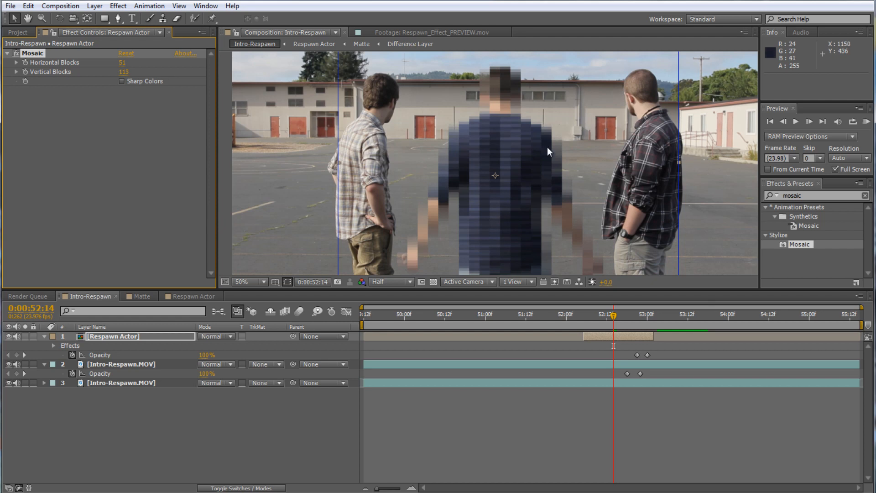
drag(121, 62, 94, 72)
click(123, 63)
text(40)
key(Return)
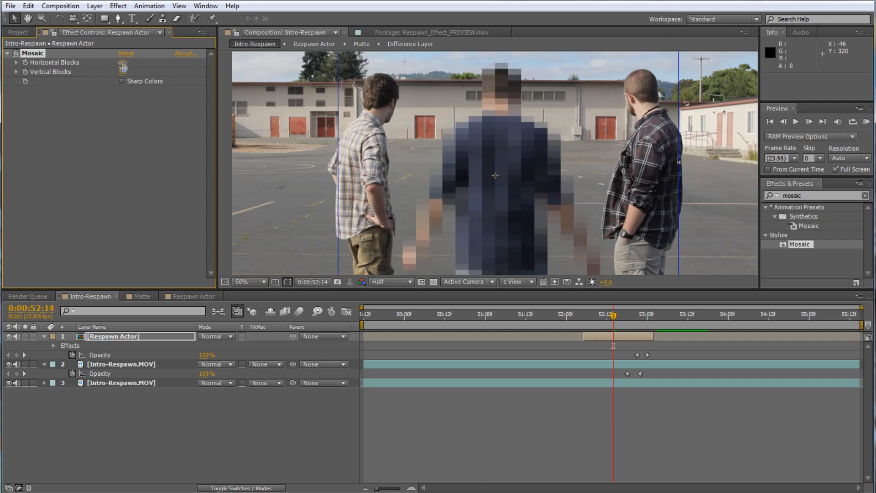
click(123, 72)
text(40)
key(Return)
scroll(487, 174, up, 2)
scroll(444, 161, down, 2)
Set the Respawn Actor layer's Mosaic effect to 10 horizontal and 10 vertical blocks and check the coarse blocks up close
click(123, 62)
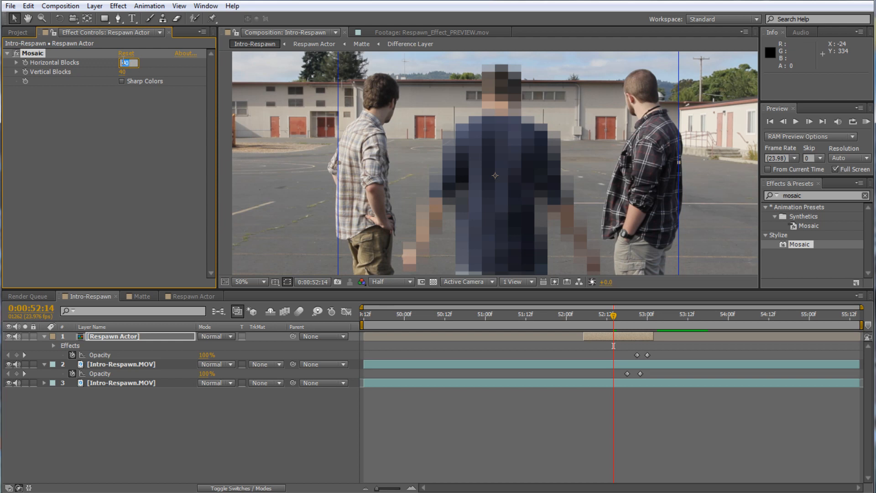
text(10)
key(Return)
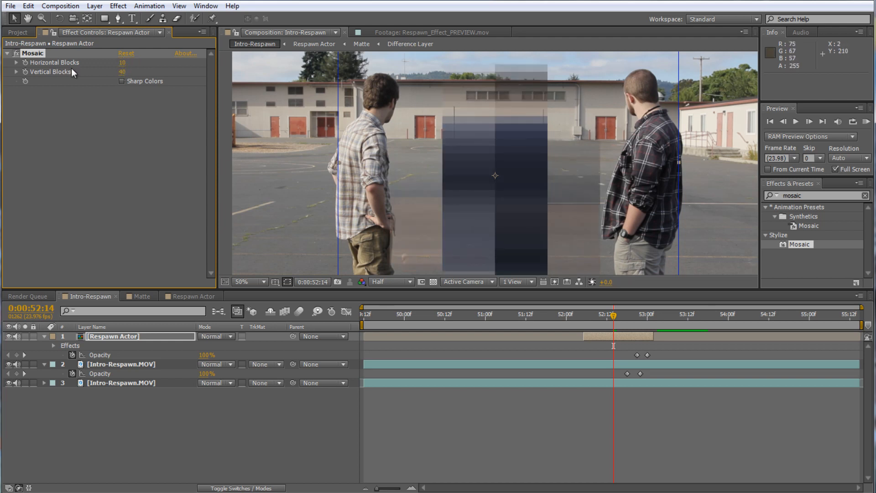
click(122, 72)
text(10)
key(Return)
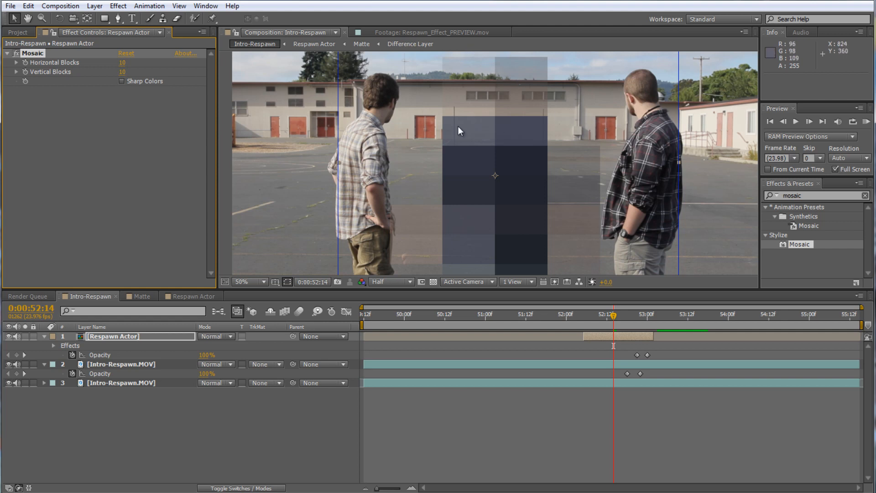
scroll(497, 132, down, 2)
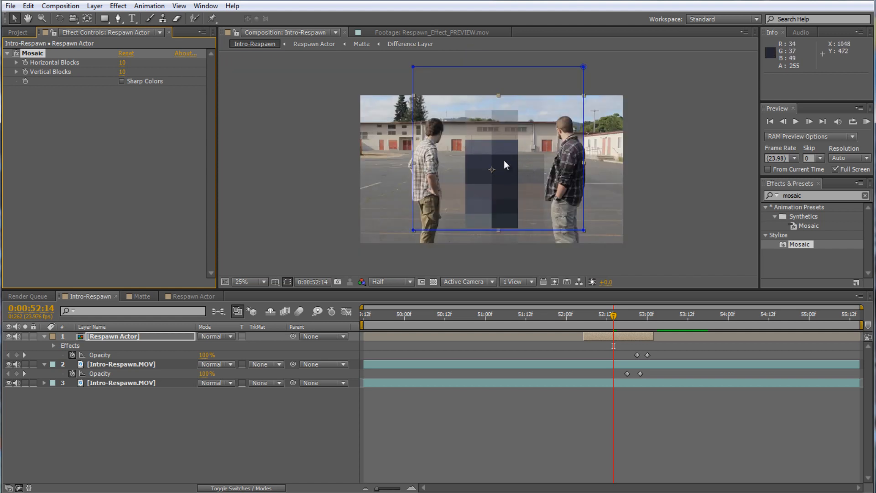
scroll(503, 160, up, 2)
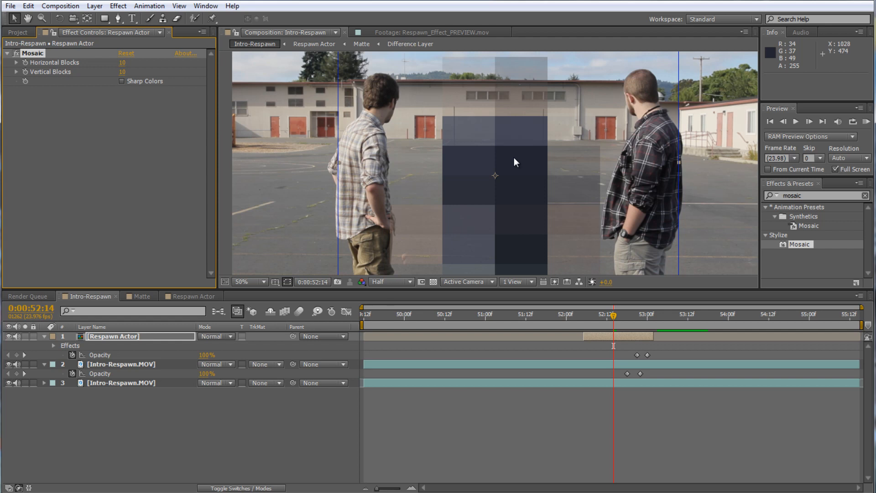
scroll(505, 149, up, 2)
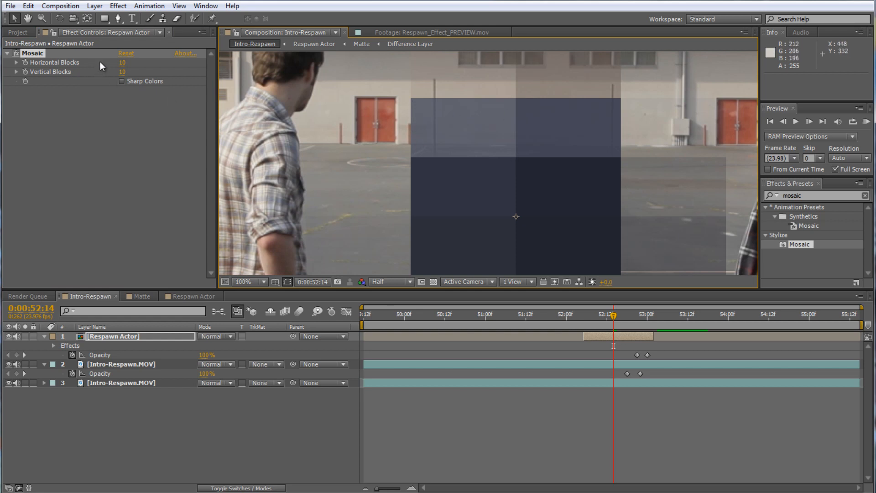
Set the Respawn Actor layer's Mosaic effect to 16 horizontal and 9 vertical blocks and check the square blocks at 0:00:52:14
click(52, 71)
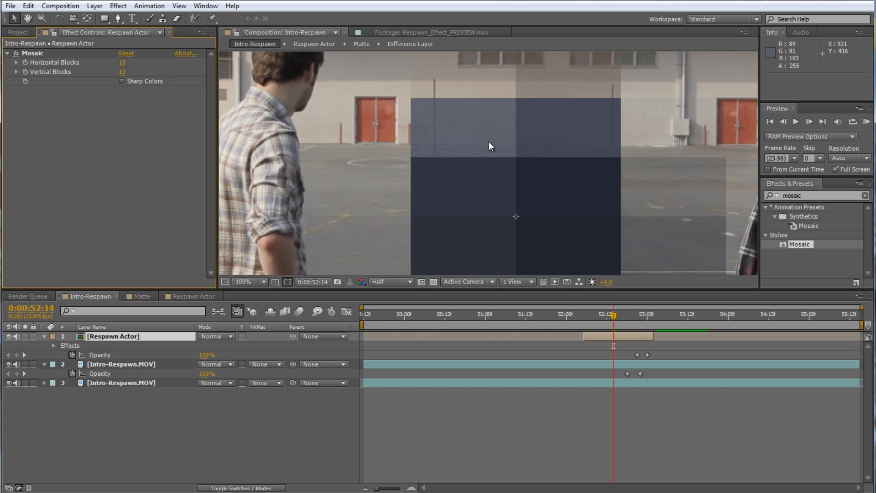
click(121, 62)
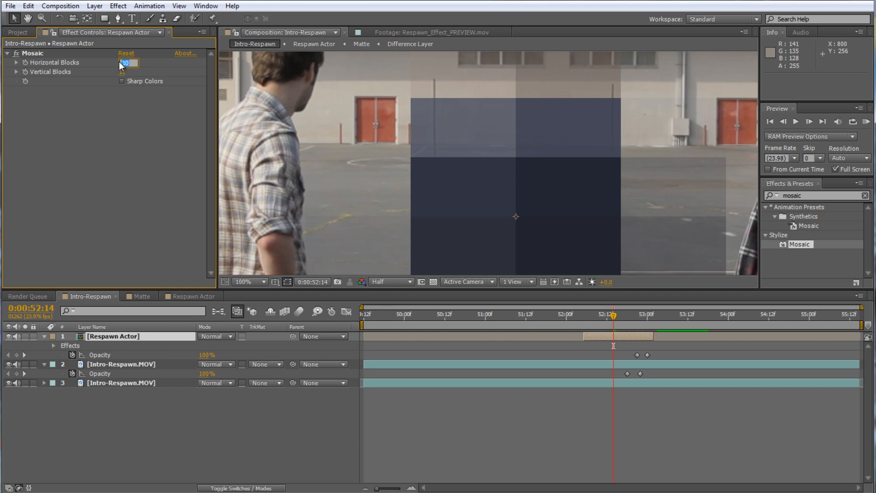
text(16)
key(Return)
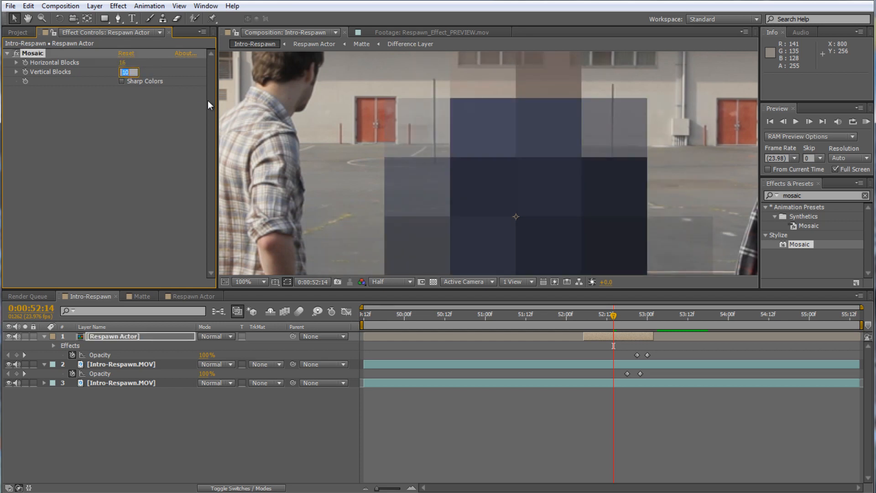
text(9)
key(Return)
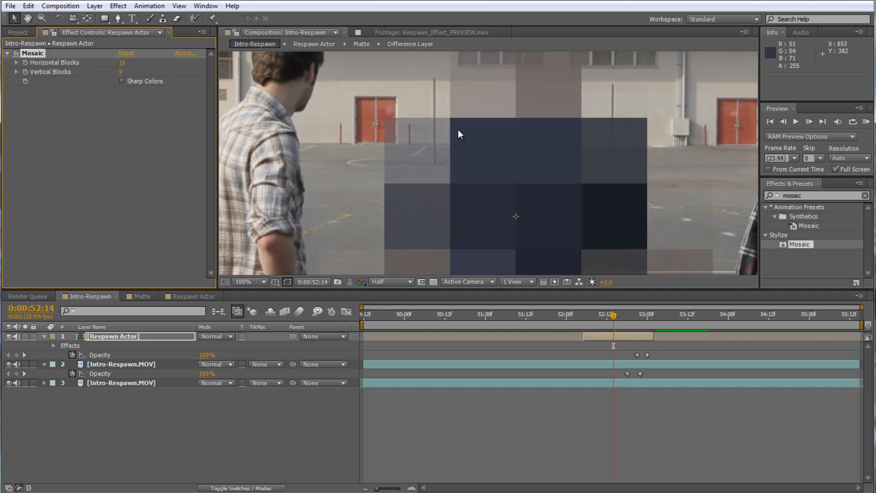
scroll(620, 150, down, 2)
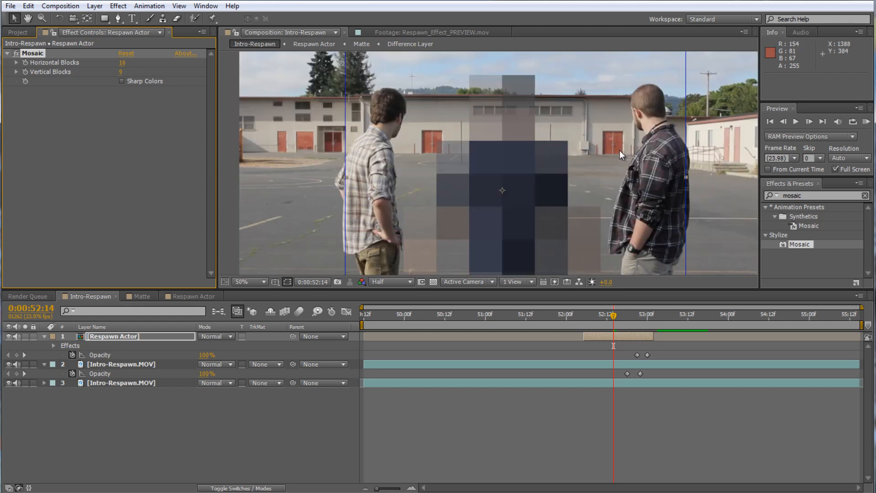
scroll(543, 150, up, 2)
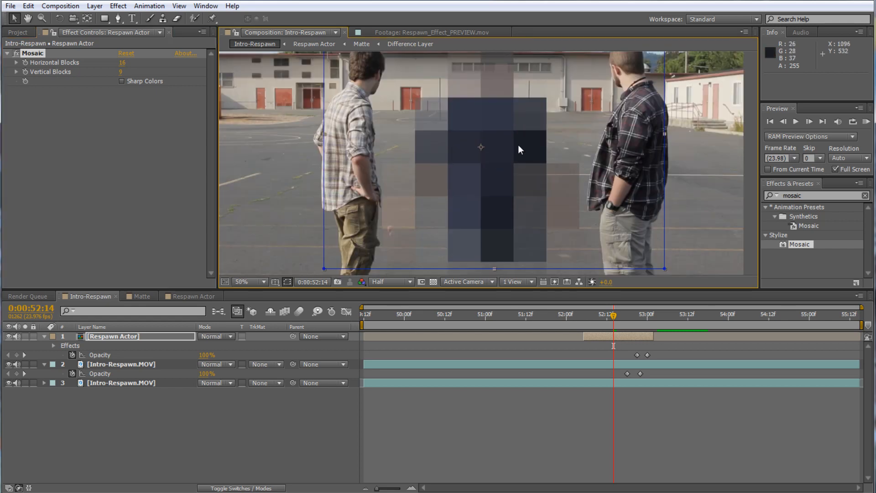
drag(519, 144, 533, 165)
Check the Mosaic reveal along the Respawn Actor layer and start keyframes for Horizontal Blocks and Vertical Blocks at 0:00:52:07
mouse_move(609, 316)
mouse_down()
mouse_move(587, 319)
mouse_move(644, 324)
mouse_move(550, 325)
mouse_move(705, 332)
mouse_move(609, 333)
mouse_up()
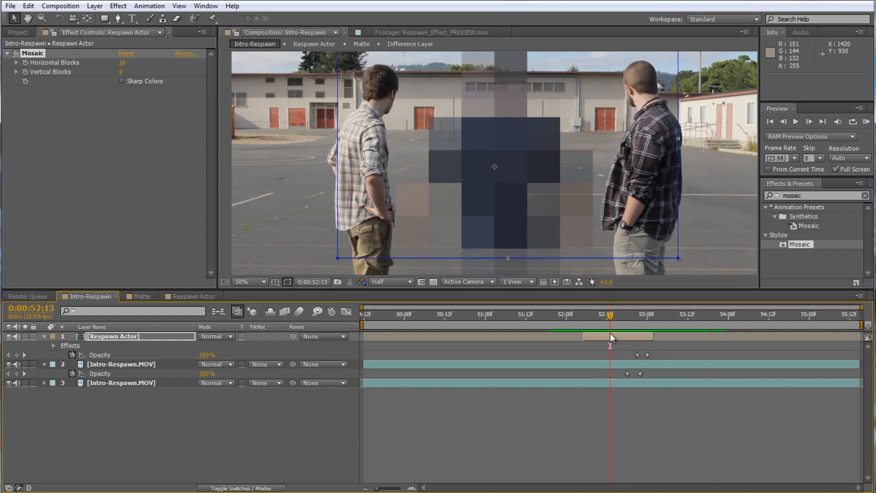
click(594, 335)
mouse_move(611, 315)
mouse_down()
mouse_move(591, 317)
mouse_move(599, 316)
mouse_up()
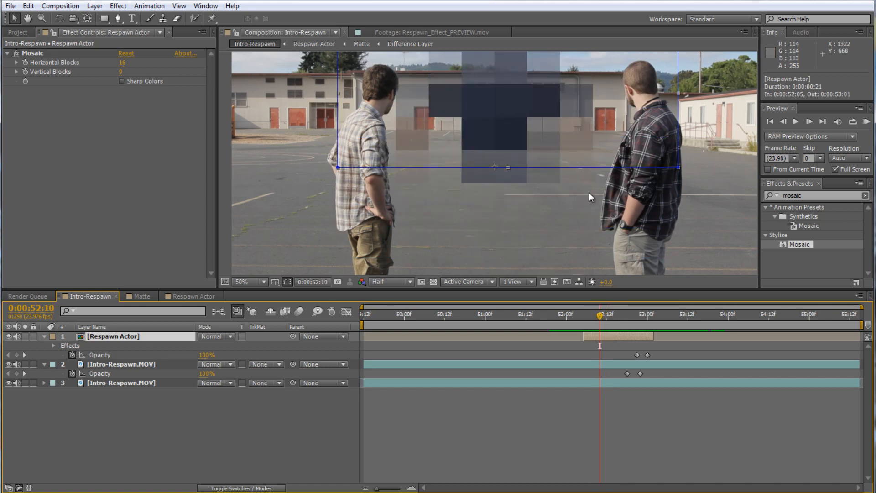
drag(550, 123, 549, 151)
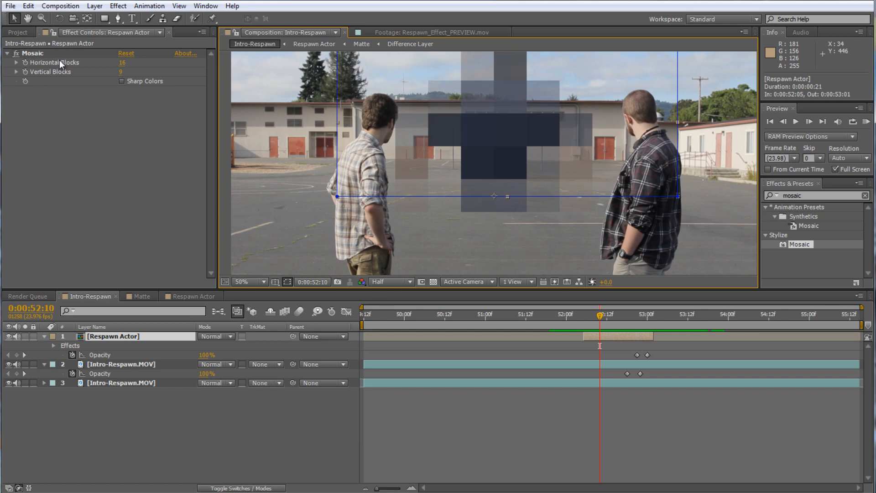
click(599, 315)
drag(598, 316, 590, 317)
click(25, 62)
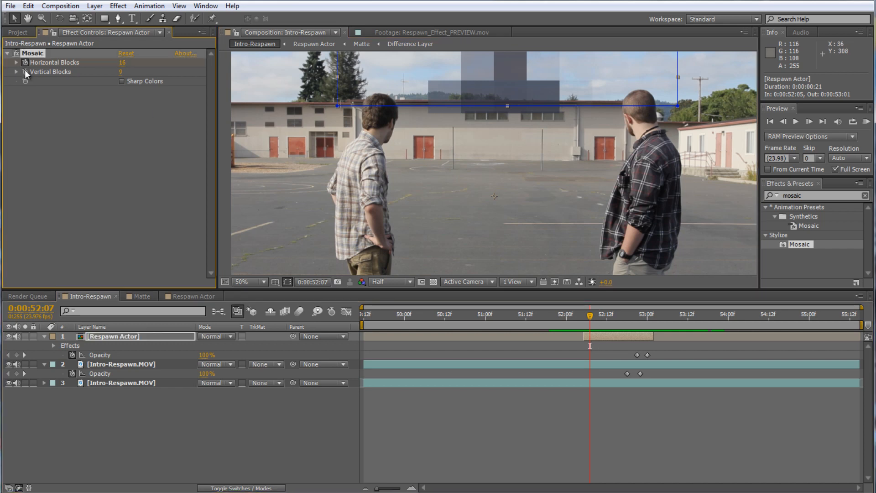
Keyframe the Respawn Actor layer's Mosaic at 0:00:52:23 with 160 horizontal and 90 vertical blocks
drag(591, 314, 645, 321)
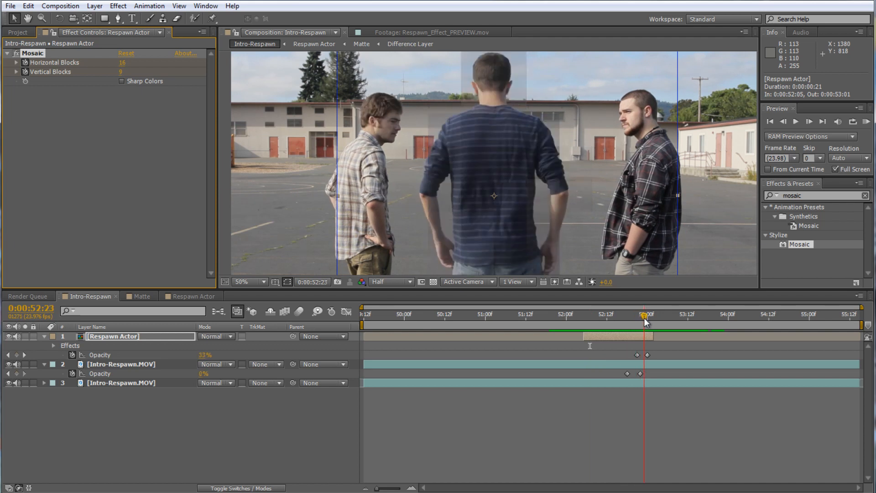
click(122, 62)
text(160)
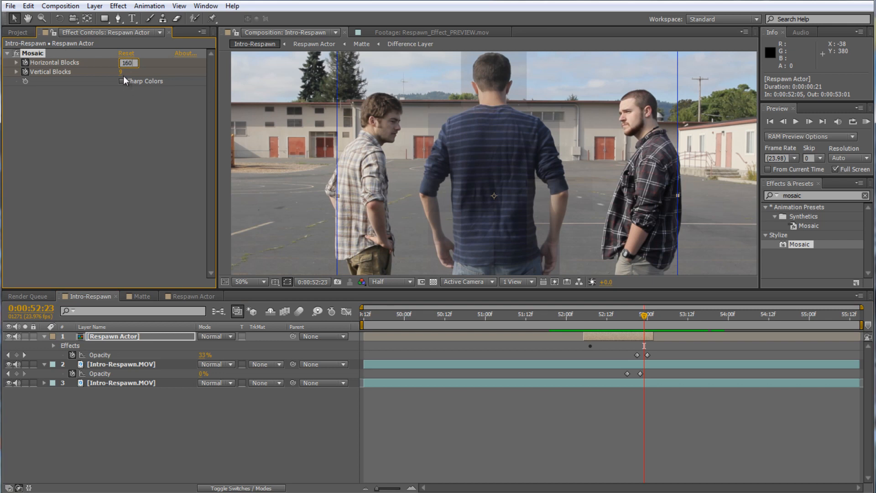
click(122, 72)
text(90)
key(Return)
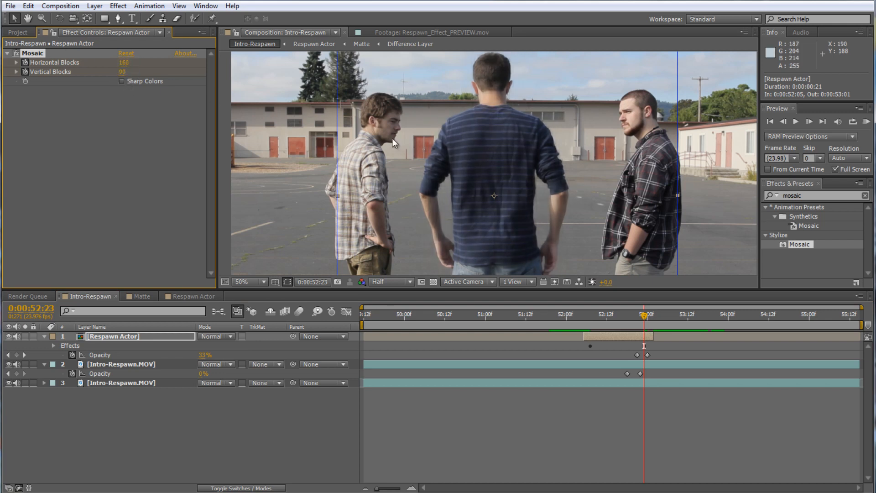
Reveal the Respawn Actor layer's keyframes and apply Easy Ease to all Horizontal Blocks and Vertical Blocks keyframes
drag(644, 316, 599, 323)
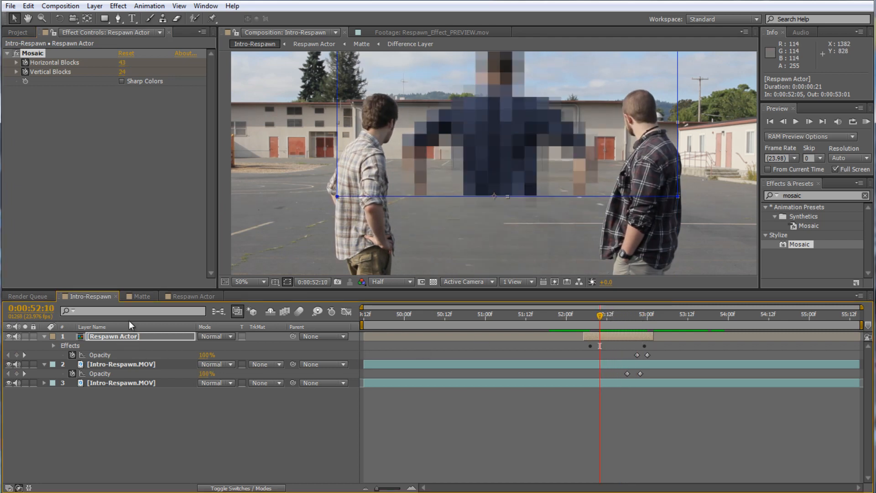
key(u)
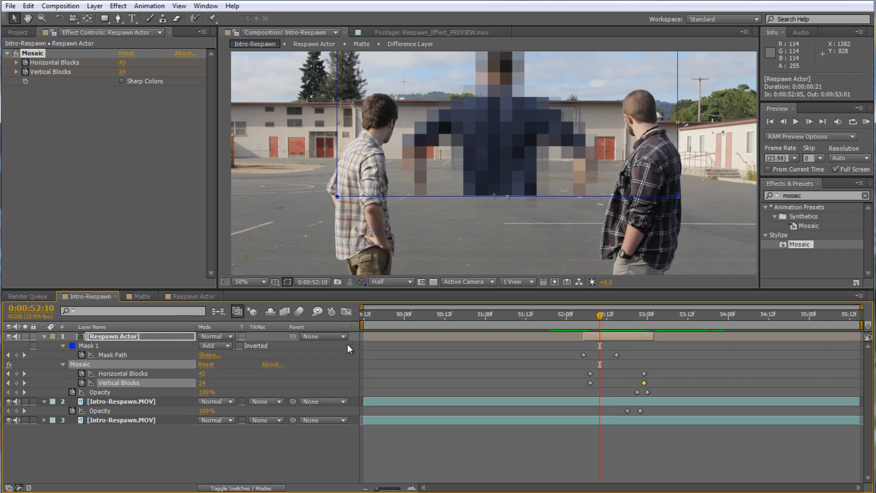
drag(658, 384, 567, 366)
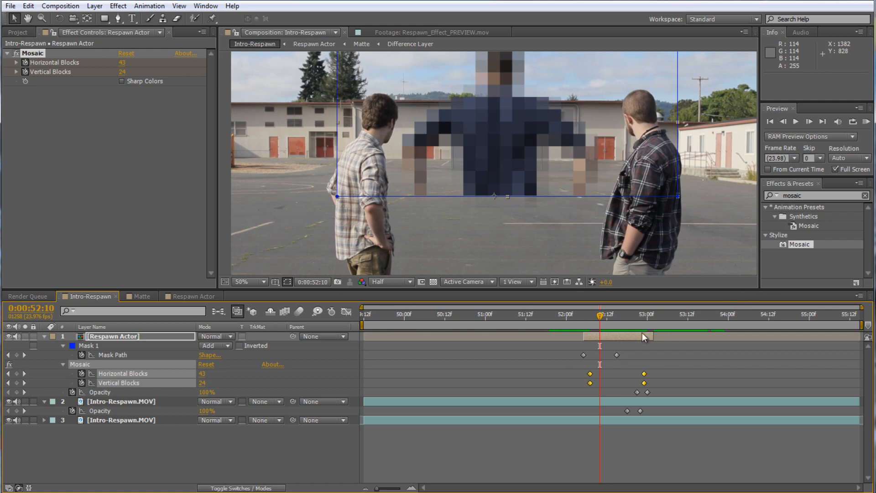
right_click(644, 376)
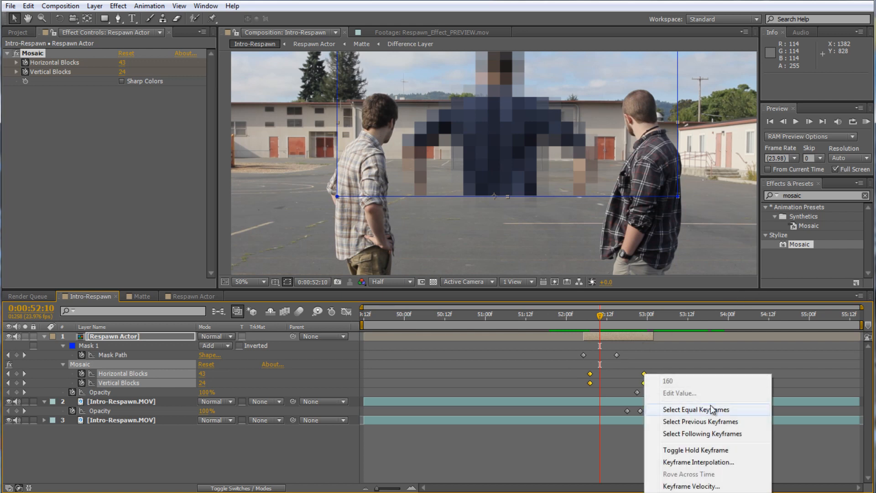
mouse_move(684, 491)
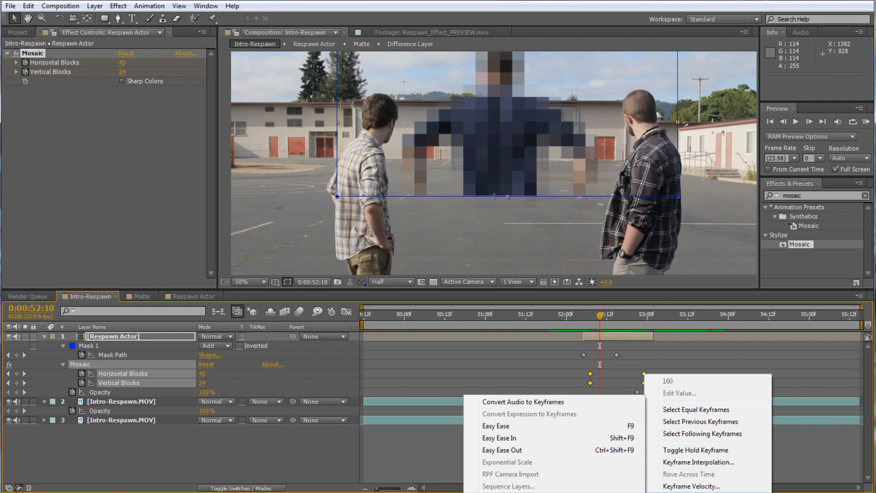
click(541, 429)
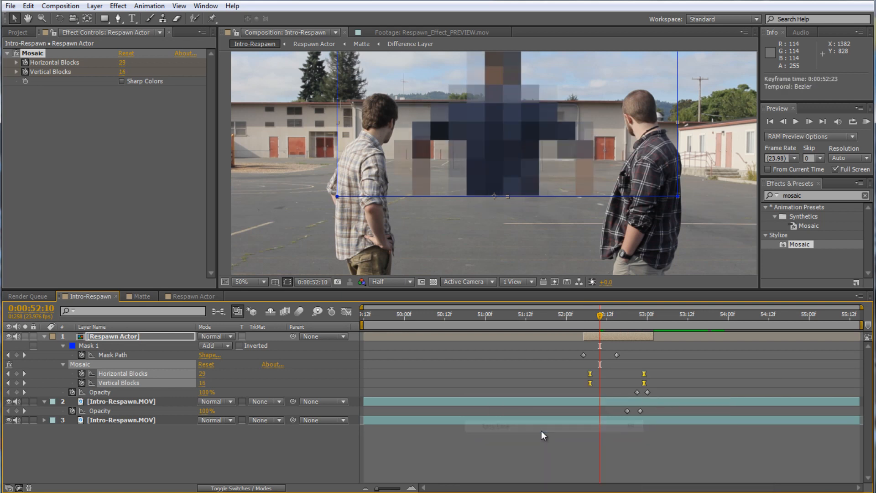
Retime the Mosaic keyframes so the first pair sits at 0:00:52:11 and the last pair at 0:00:53:07, checking the reveal
mouse_move(595, 317)
mouse_down()
mouse_move(623, 319)
mouse_move(596, 325)
mouse_up()
mouse_move(605, 388)
mouse_down()
mouse_move(588, 372)
mouse_move(600, 375)
mouse_up()
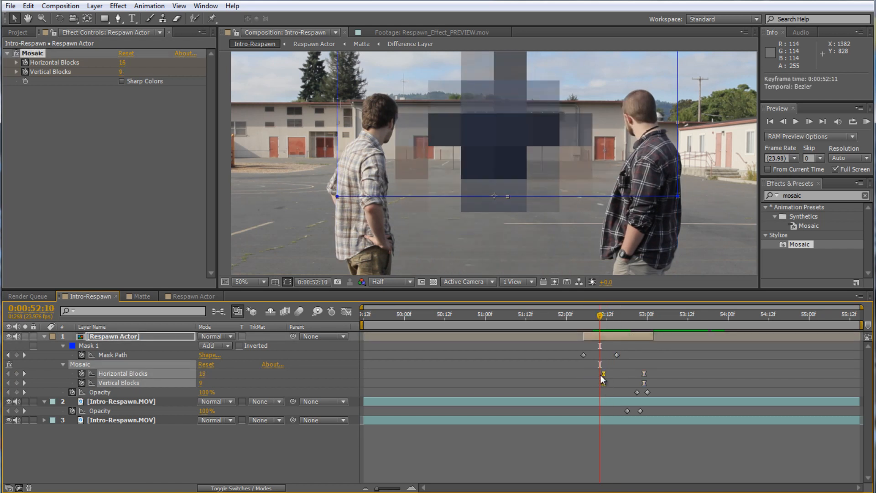
drag(598, 318, 633, 321)
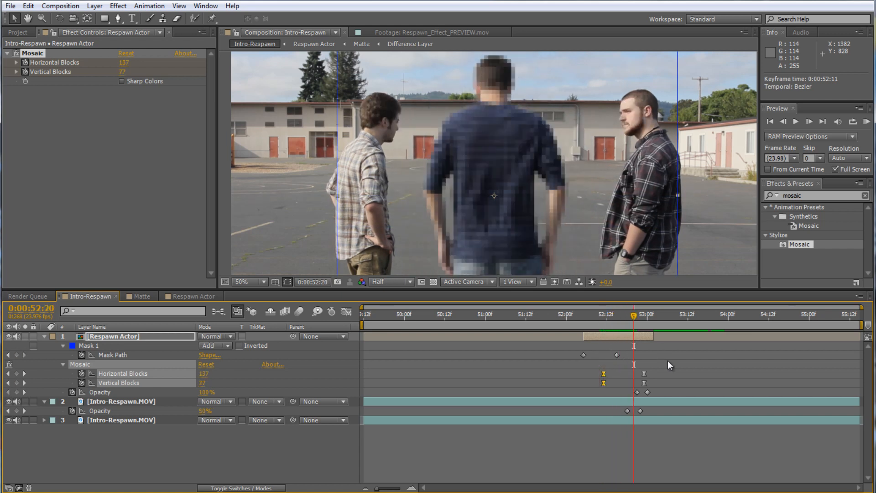
drag(654, 384, 672, 381)
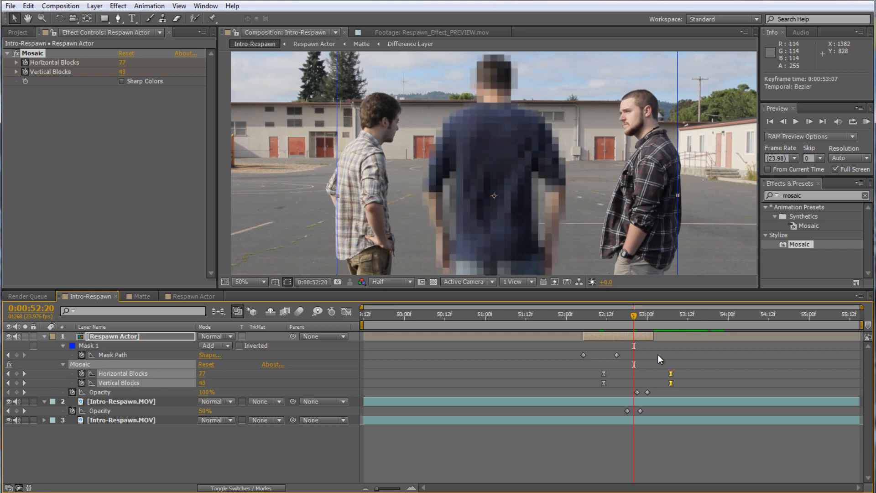
drag(633, 319, 611, 325)
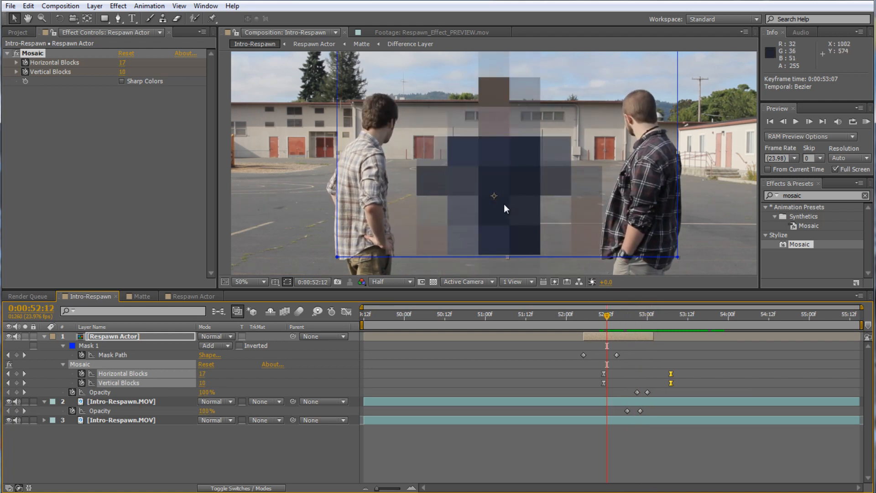
scroll(503, 204, down, 2)
mouse_move(607, 318)
mouse_down()
mouse_move(560, 319)
mouse_move(657, 329)
mouse_move(591, 333)
mouse_move(610, 335)
mouse_up()
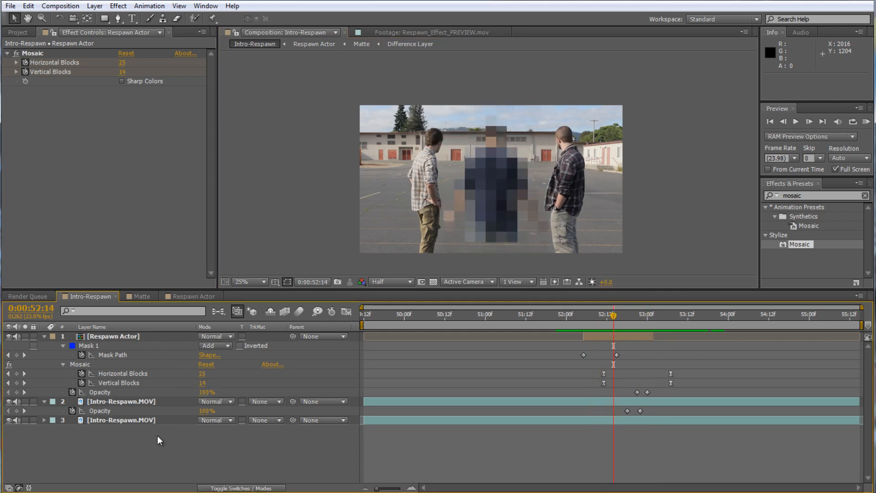
Create a comp-sized black solid named Optical Flare above the Respawn Actor layer
key(ctrl+y)
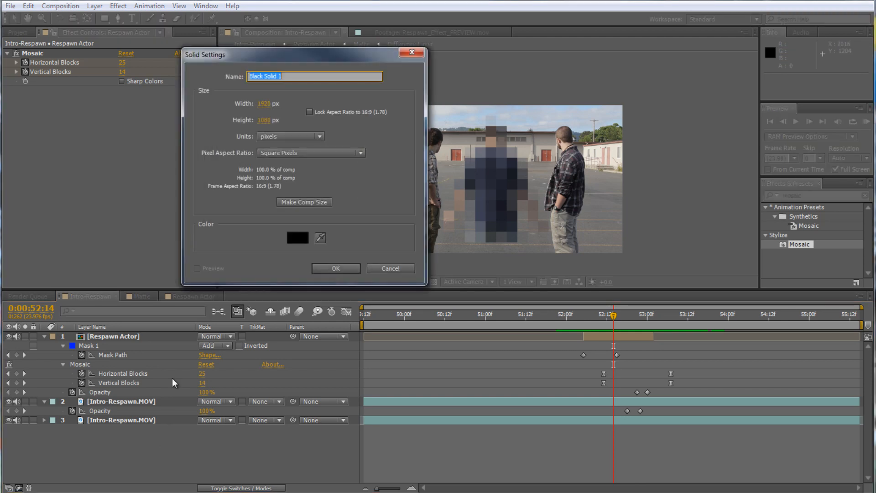
text(Optical Flare)
click(315, 202)
click(335, 268)
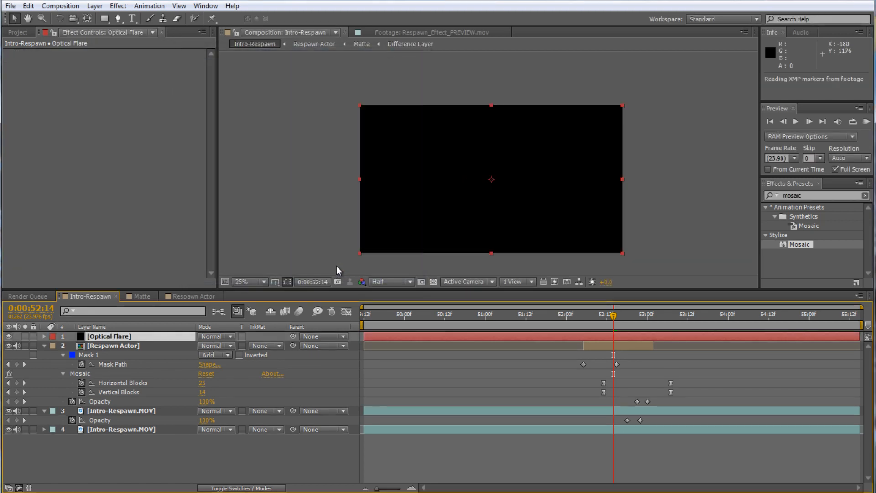
Find the Optical Flares effect, apply it to the Optical Flare solid, and place the flare at about 1360, 528
click(815, 196)
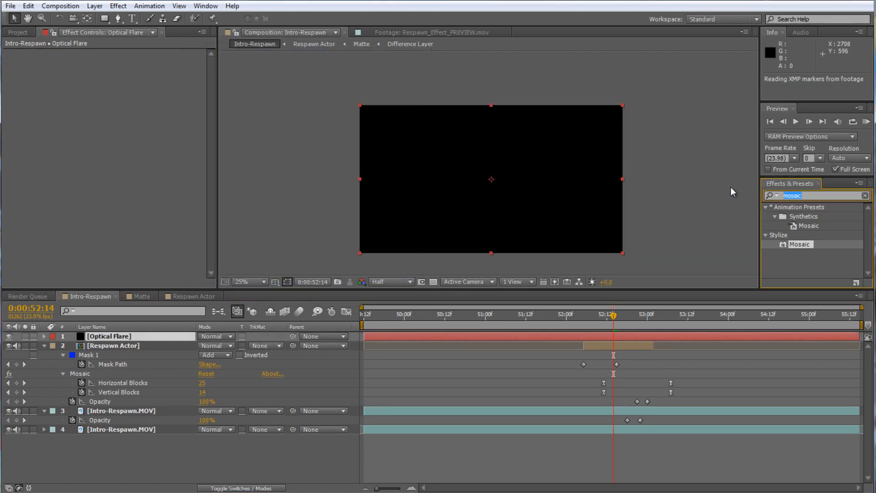
text(optical)
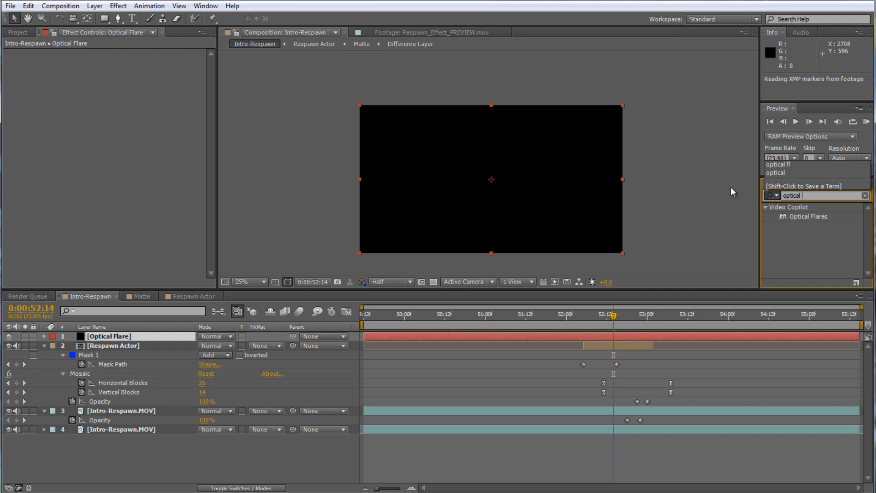
double_click(789, 216)
drag(439, 150, 539, 181)
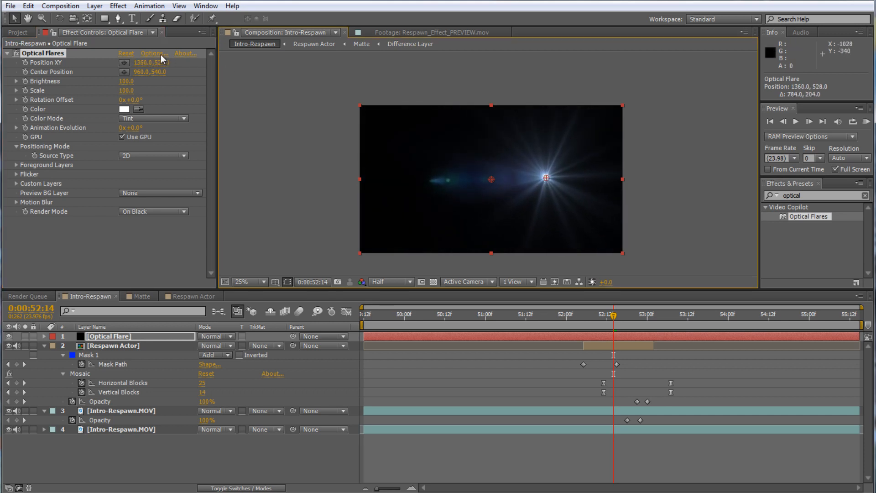
Composite the flare over the footage with Render Mode On Transparent and Add blending, moving it to about 788, 644
click(151, 211)
click(161, 234)
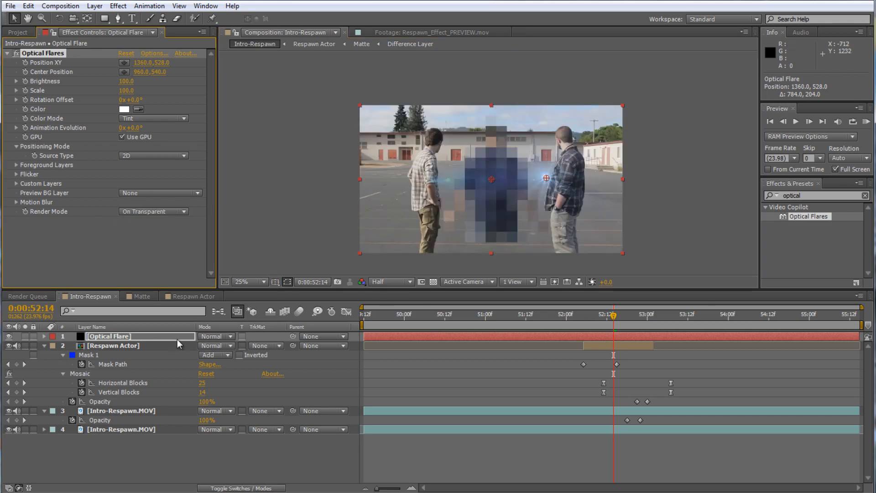
click(210, 336)
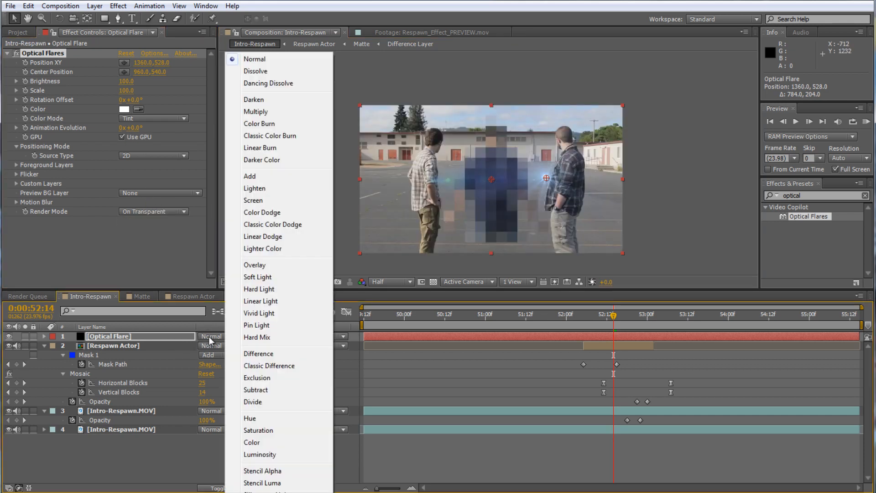
click(264, 178)
drag(546, 178, 469, 194)
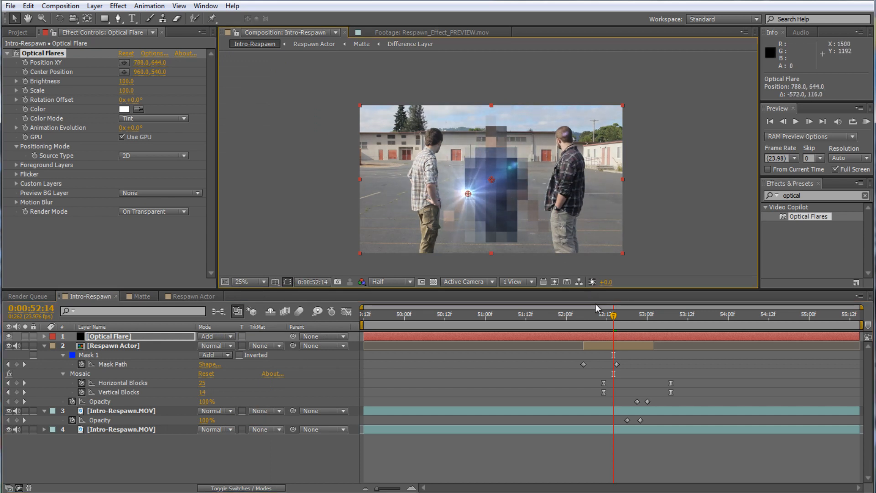
Start a Position XY keyframe at 0:00:52:05 with the flare at about 964, -24 above the frame, and go to 0:00:52:15
drag(609, 315, 579, 321)
drag(468, 194, 493, 106)
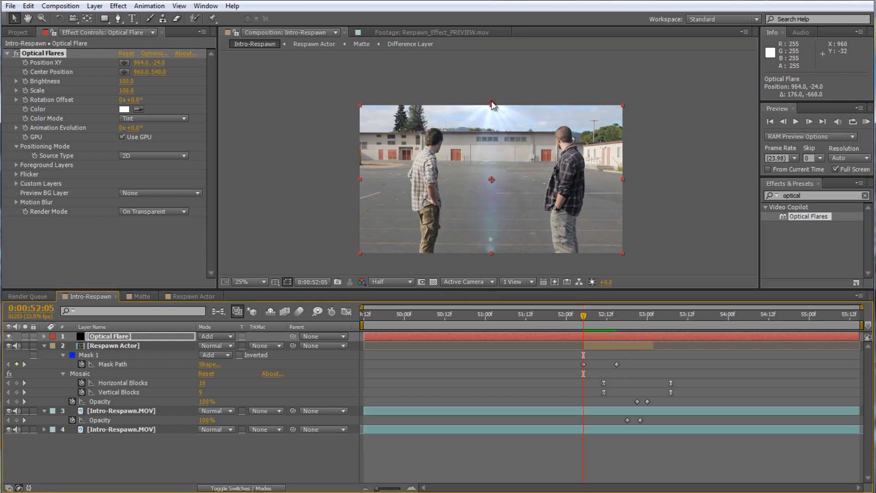
click(25, 63)
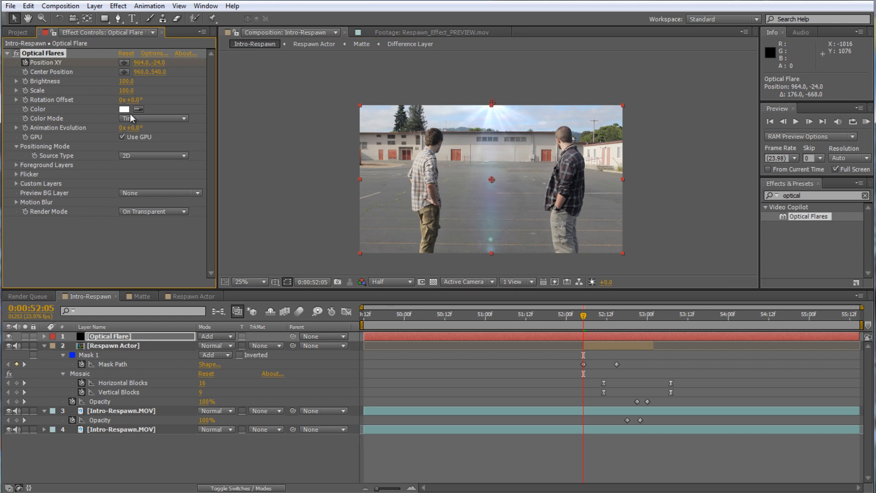
drag(587, 313, 618, 320)
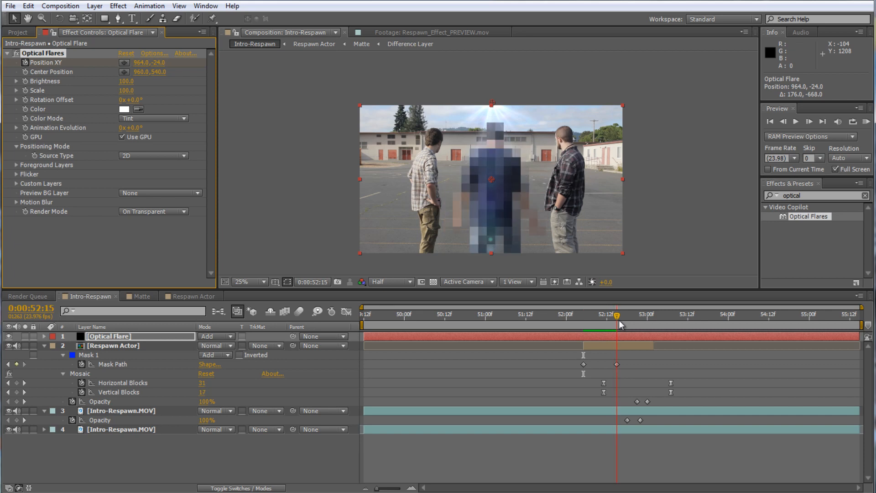
Keyframe the flare's Position XY at about 1004, 1100 at 0:00:52:15, and move its 0:00:52:05 keyframe to about 976, -24
drag(489, 108, 496, 253)
drag(620, 321, 581, 319)
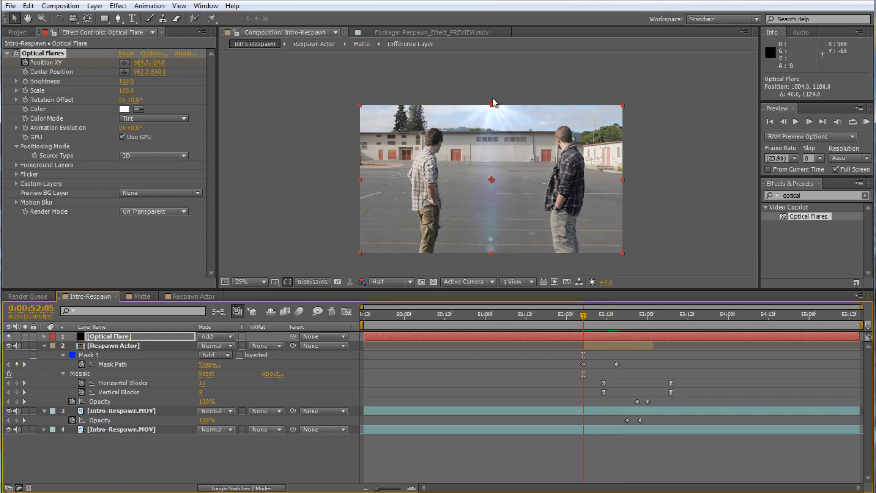
drag(492, 101, 494, 102)
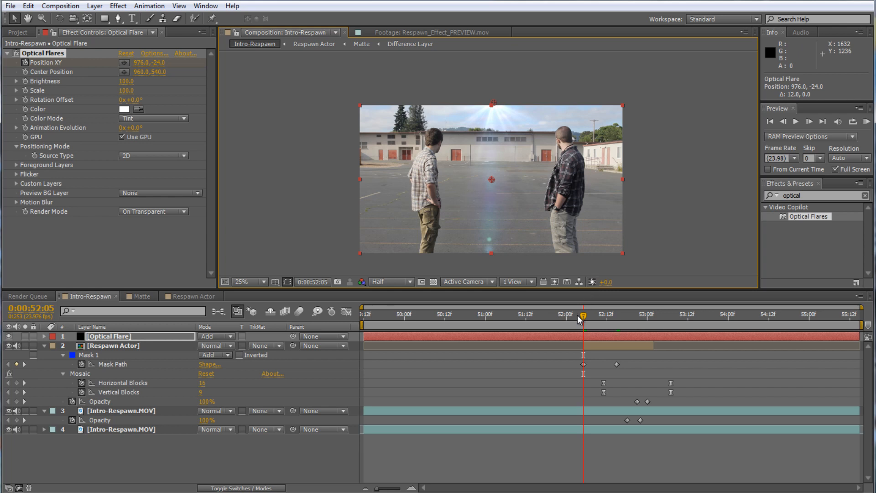
mouse_move(582, 318)
mouse_down()
mouse_move(617, 321)
mouse_move(599, 322)
mouse_up()
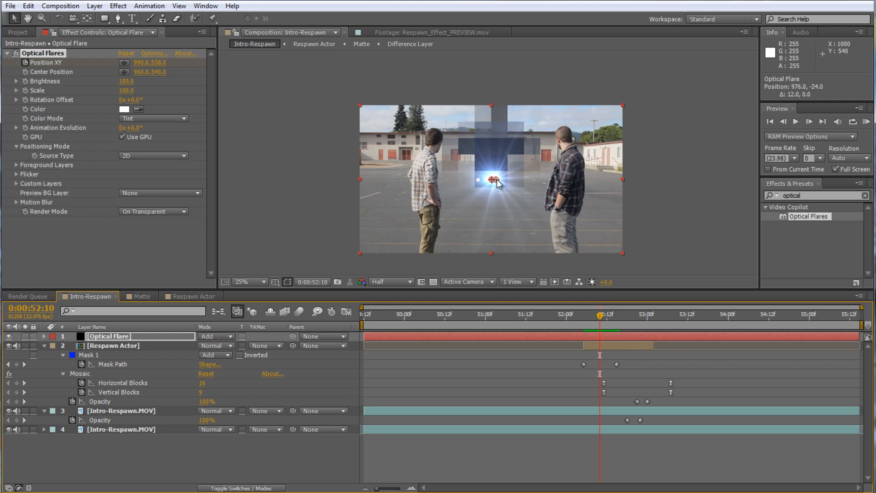
drag(495, 182, 493, 187)
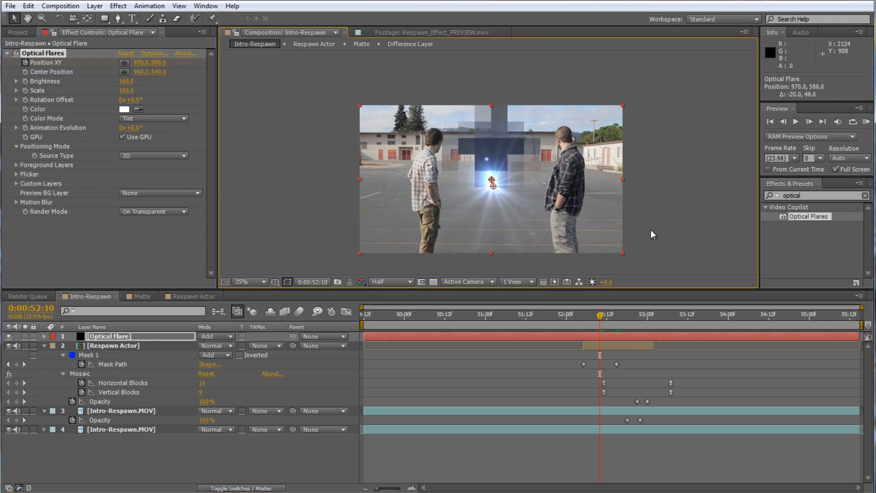
key(ctrl+z)
Move the flare's Center Position above the frame to about 1148, -168
drag(599, 315, 606, 317)
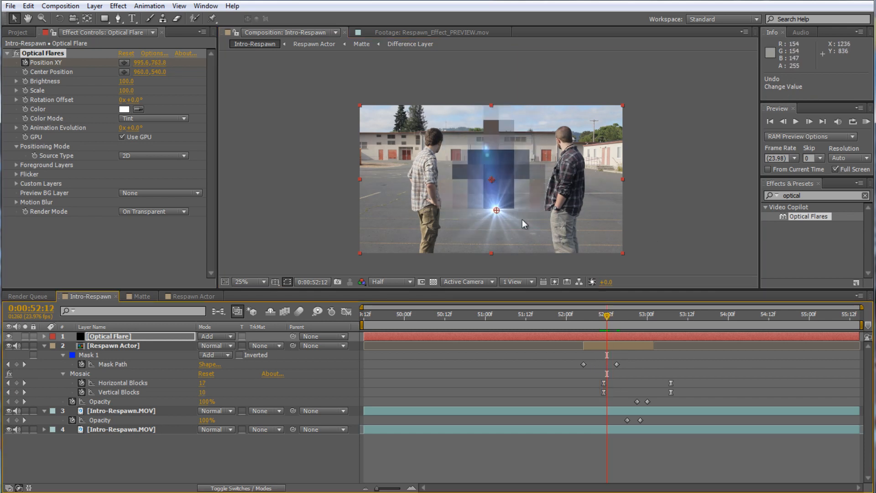
drag(491, 180, 517, 83)
click(650, 373)
Keyframe the flare's Brightness at 100 at both 0:00:52:05 and 0:00:52:15
drag(609, 315, 580, 324)
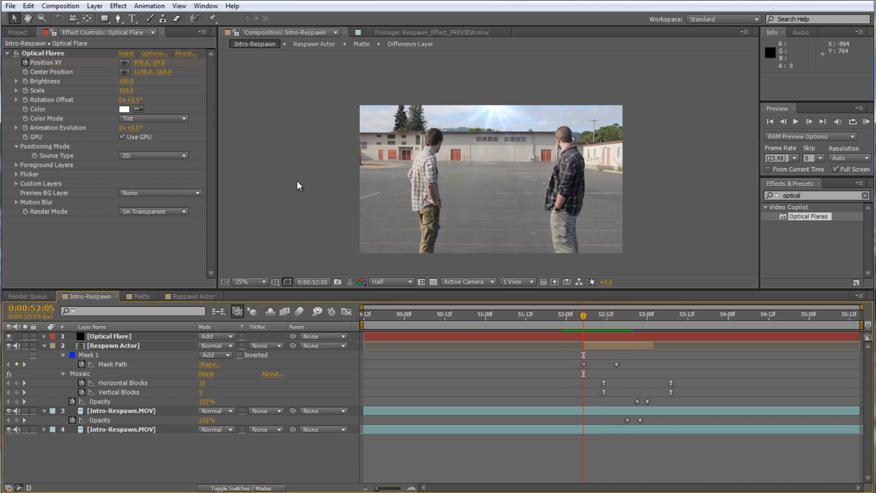
click(25, 80)
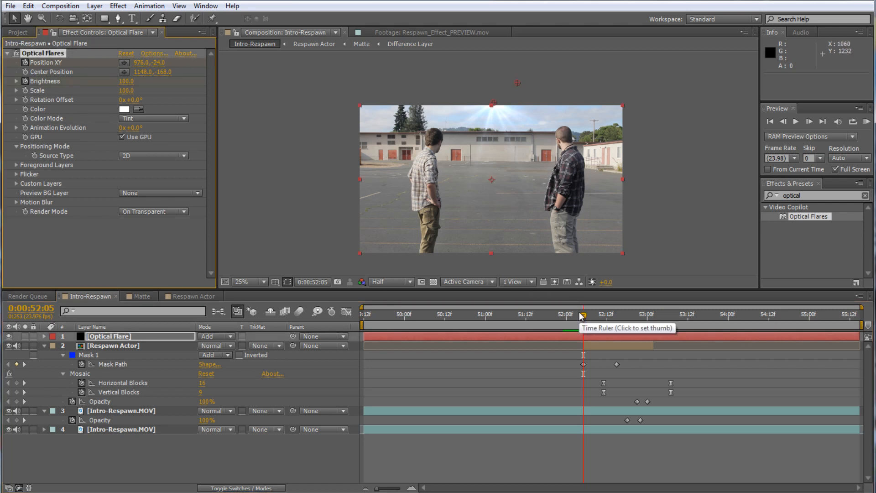
key(u)
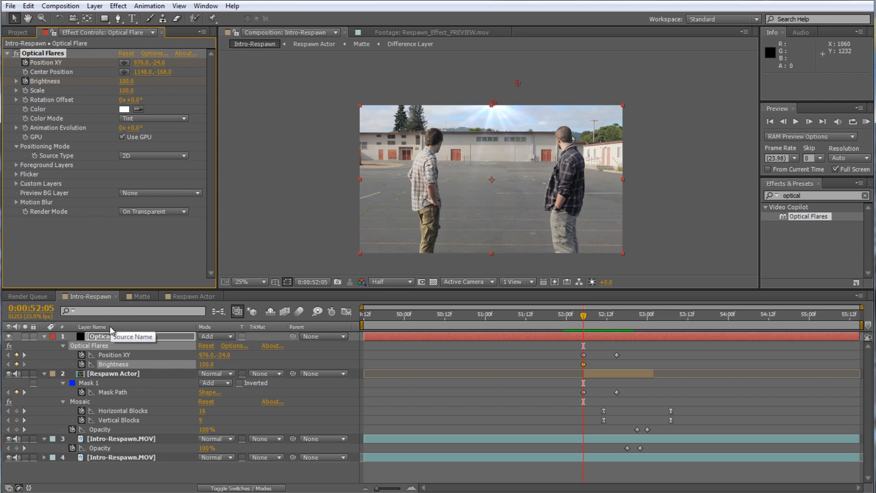
click(616, 316)
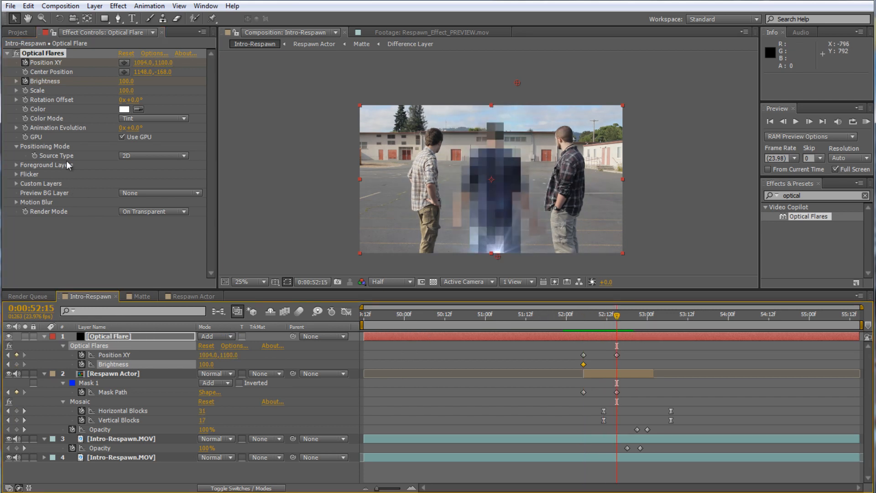
click(17, 365)
At 0:00:52:02, keyframe the flare farther above the frame at about 980, -360 with Brightness 0
drag(618, 316, 585, 322)
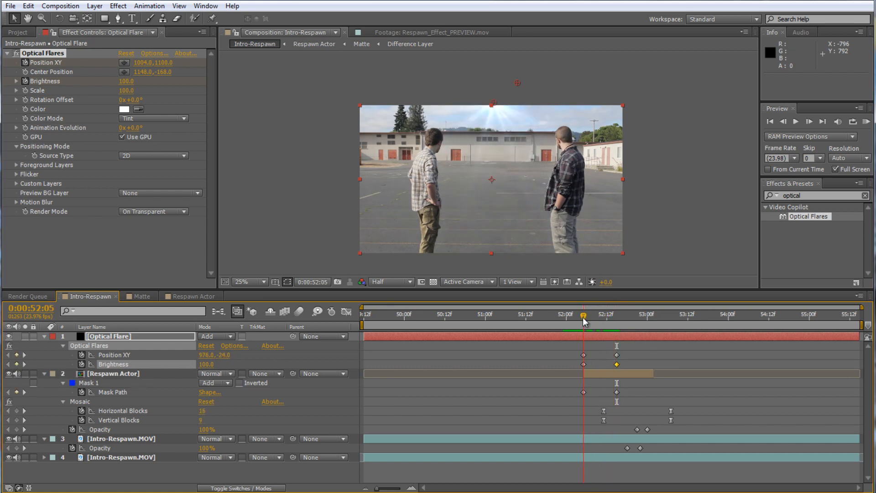
key(Page_Up)
key(Page_Up)
key(Page_Up)
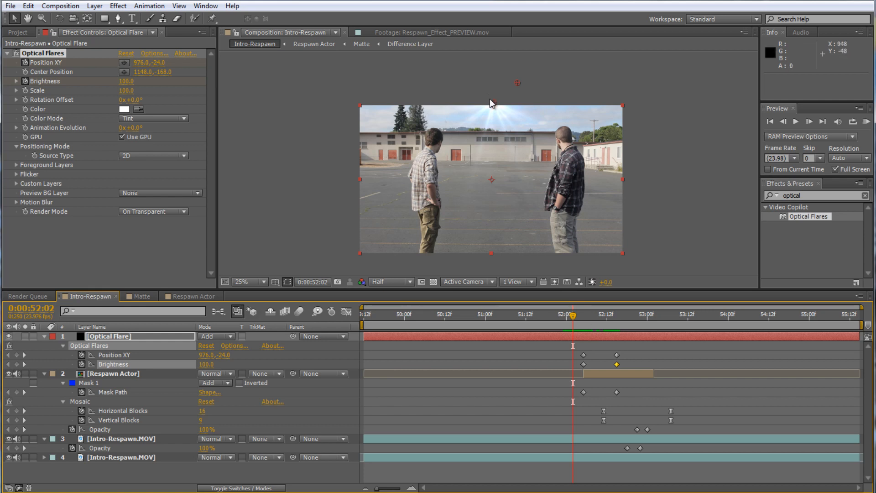
drag(493, 105, 494, 54)
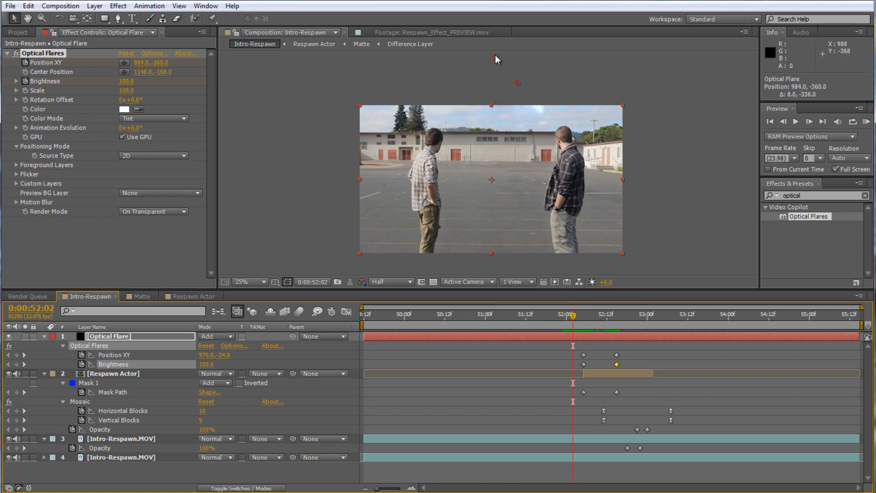
click(206, 364)
text(0)
key(Return)
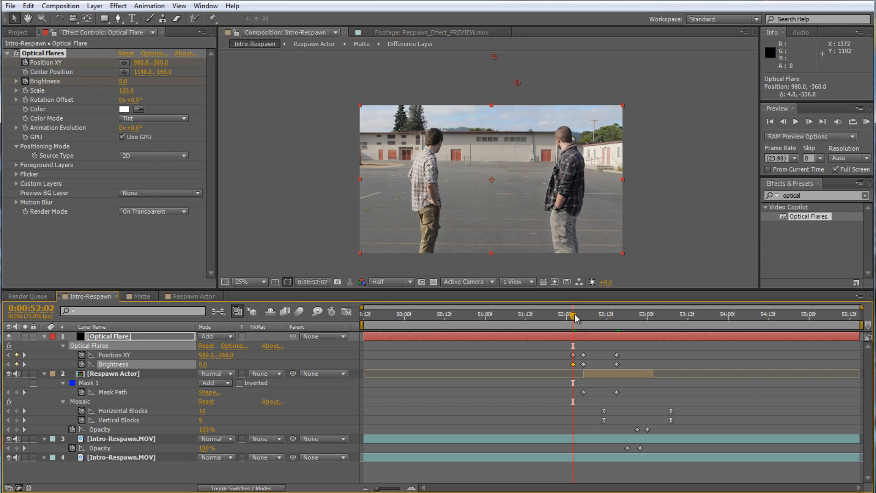
At 0:00:52:18, keyframe the flare farther below the frame at about 996, 1336 with Brightness 0
drag(576, 315, 618, 320)
key(Page_Down)
key(Page_Down)
key(Page_Down)
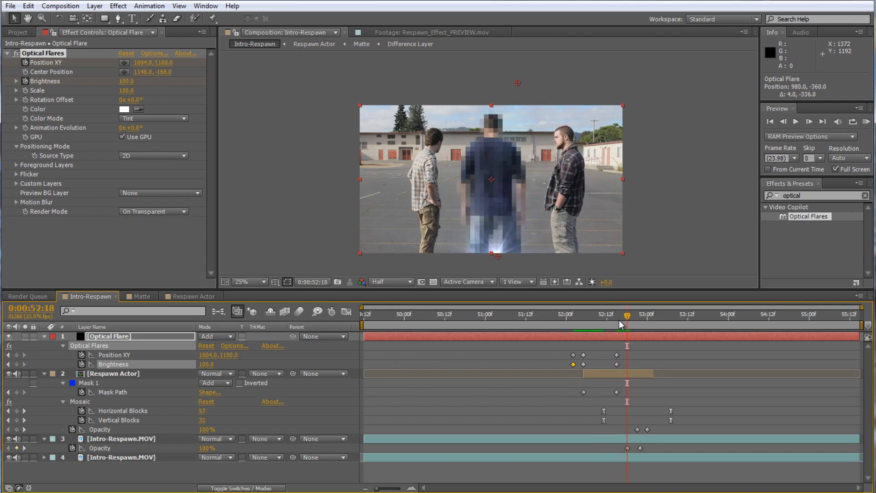
drag(497, 256, 497, 290)
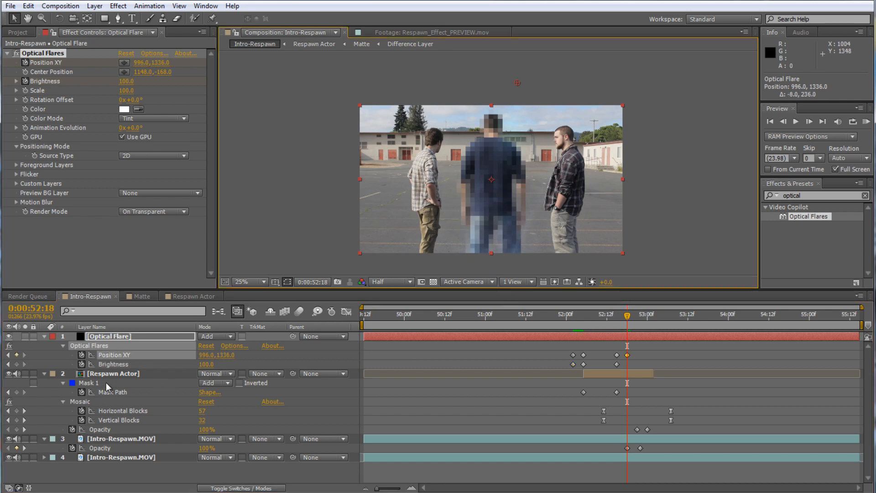
drag(213, 365, 160, 365)
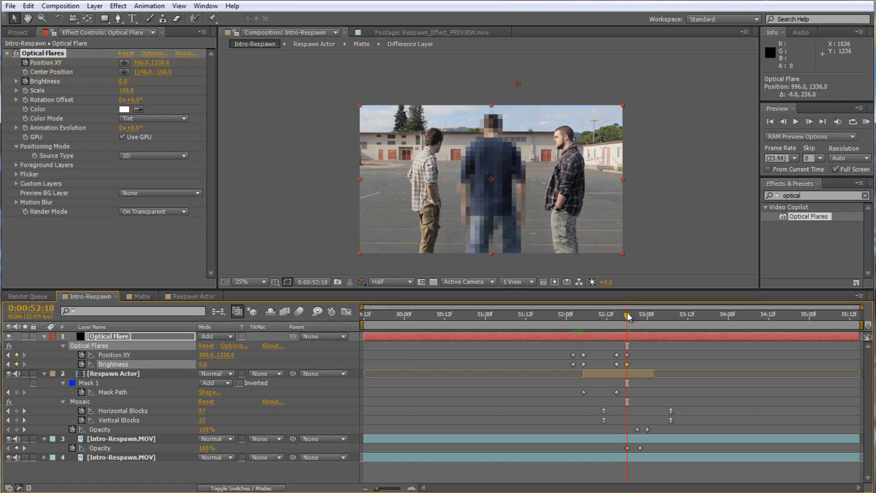
Replace the flare's look with the Radio Waves preset from Optical Flares' Pro Presets
drag(628, 315, 603, 319)
click(152, 54)
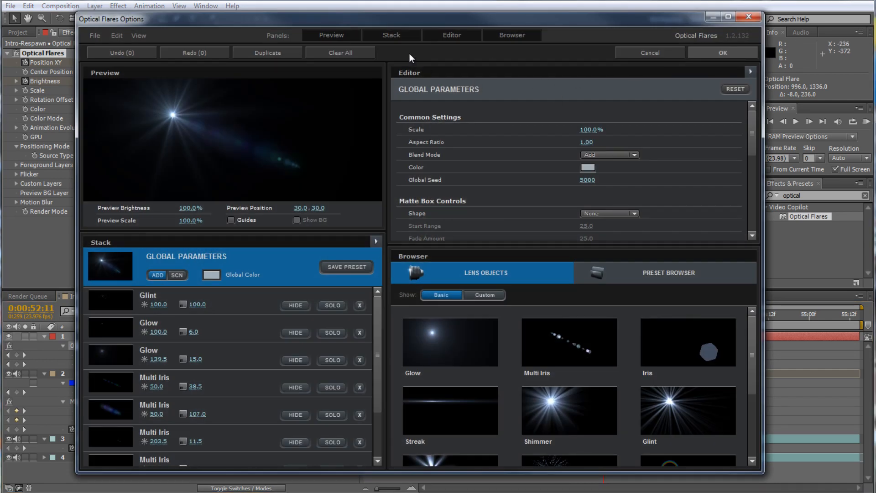
click(452, 35)
click(654, 90)
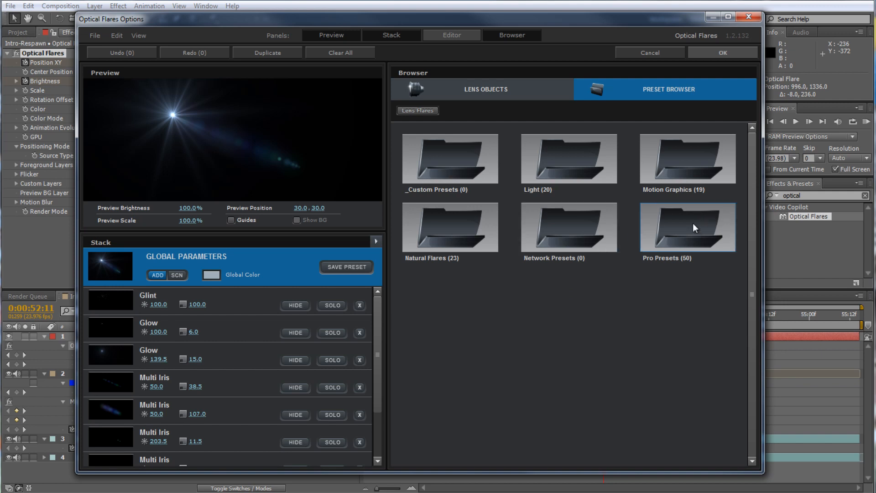
double_click(681, 227)
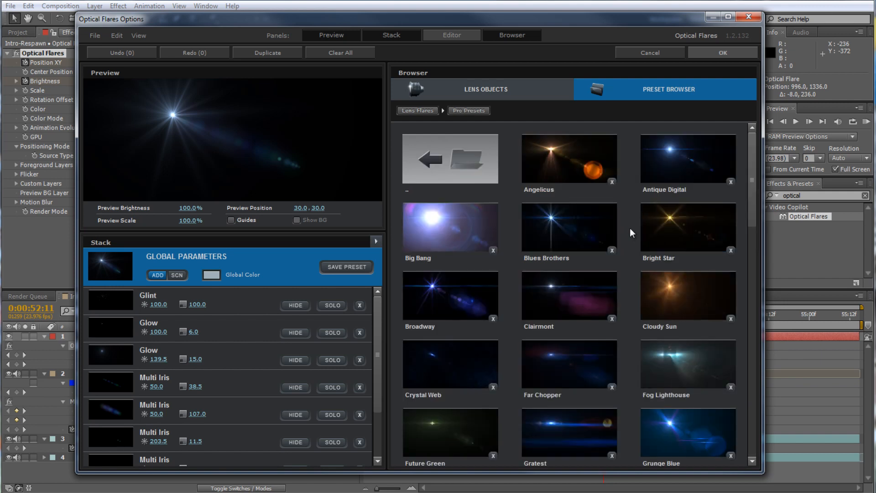
scroll(630, 228, down, 5)
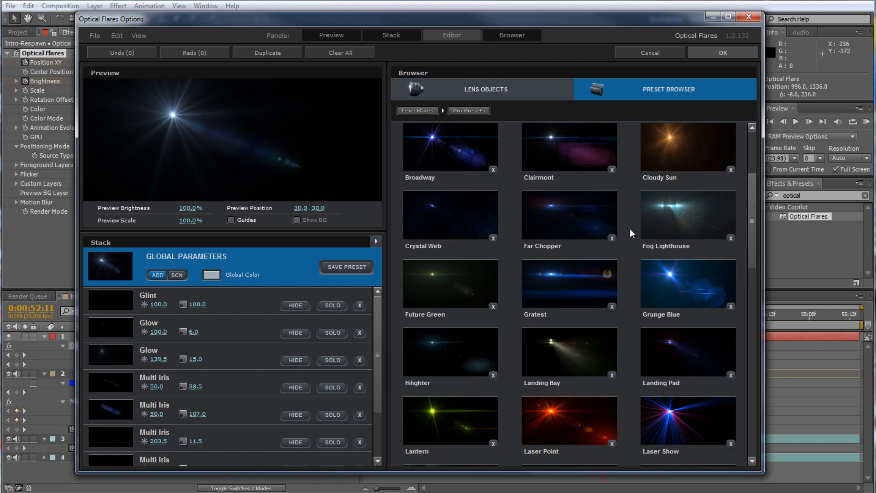
scroll(629, 228, down, 3)
scroll(630, 229, down, 6)
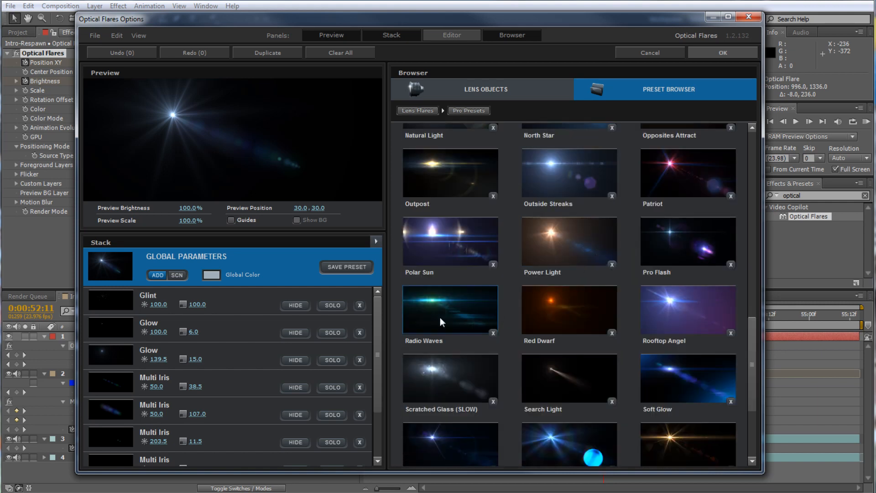
click(439, 309)
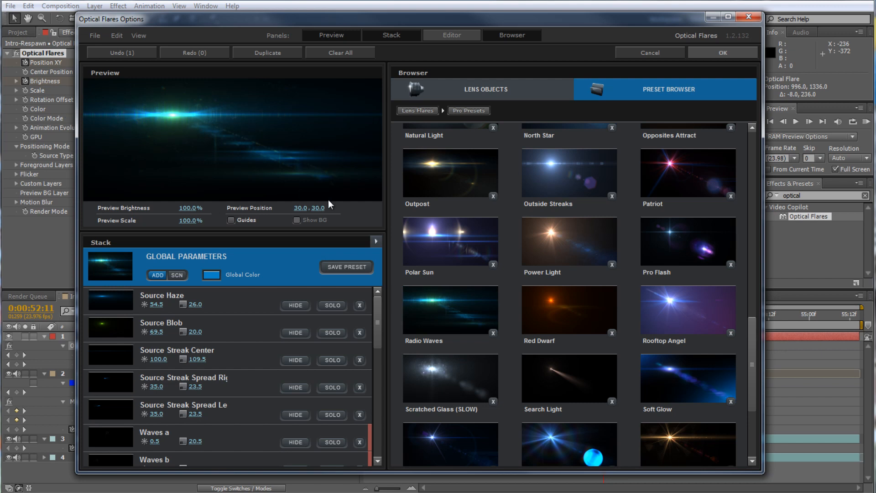
click(731, 54)
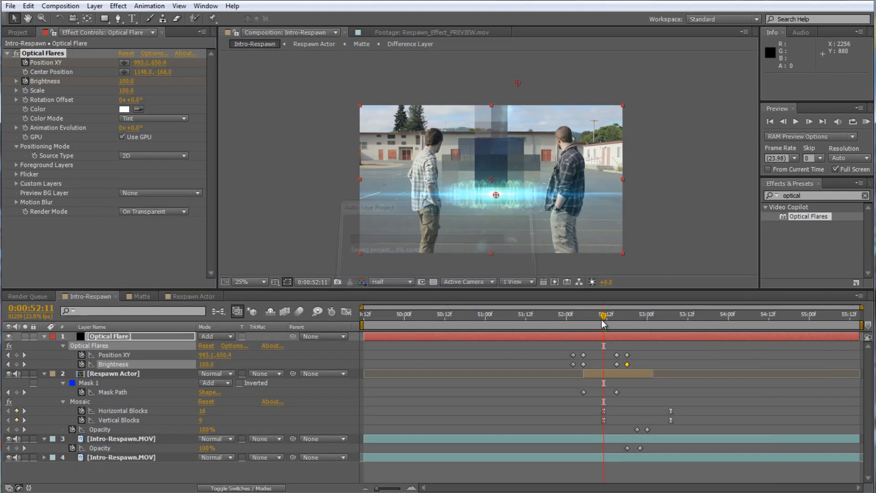
Tint the Optical Flare a pale pink, about FCDDDD, and check it over the footage at 0:00:52:13
mouse_move(603, 316)
mouse_down()
mouse_move(582, 322)
mouse_move(624, 322)
mouse_move(571, 324)
mouse_move(631, 322)
mouse_move(599, 324)
mouse_up()
click(113, 336)
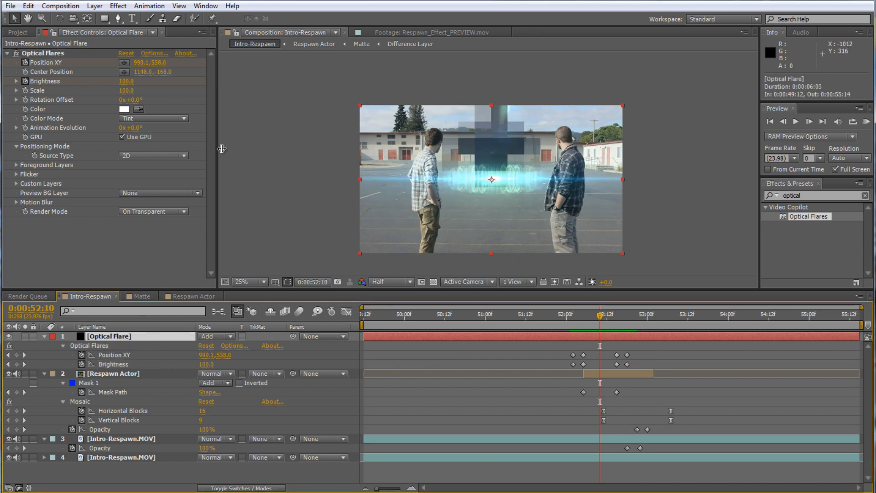
click(124, 109)
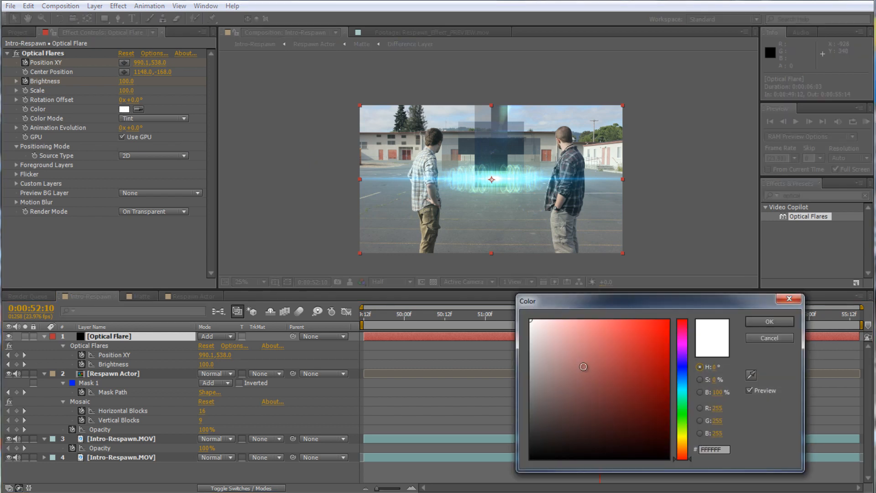
drag(533, 320, 547, 321)
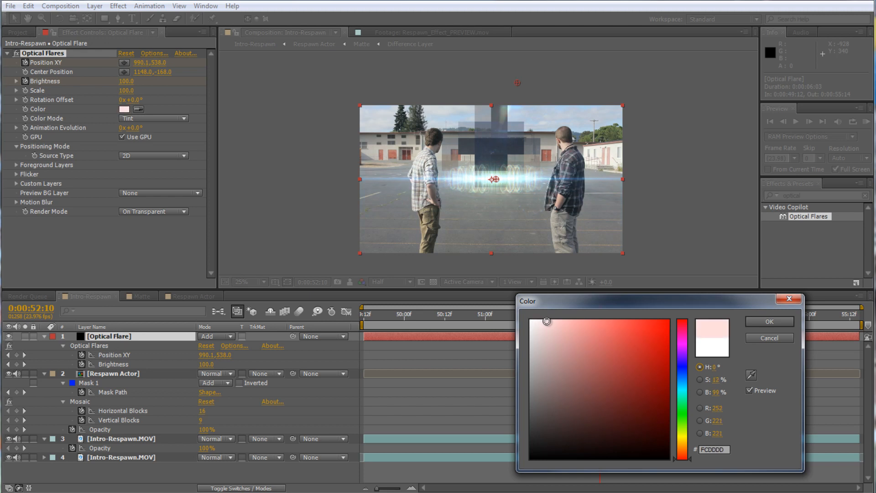
mouse_move(546, 321)
mouse_down()
mouse_move(527, 321)
mouse_move(657, 322)
mouse_move(690, 416)
mouse_move(664, 322)
mouse_move(538, 318)
mouse_move(548, 320)
mouse_up()
click(778, 318)
click(778, 315)
drag(761, 318, 611, 319)
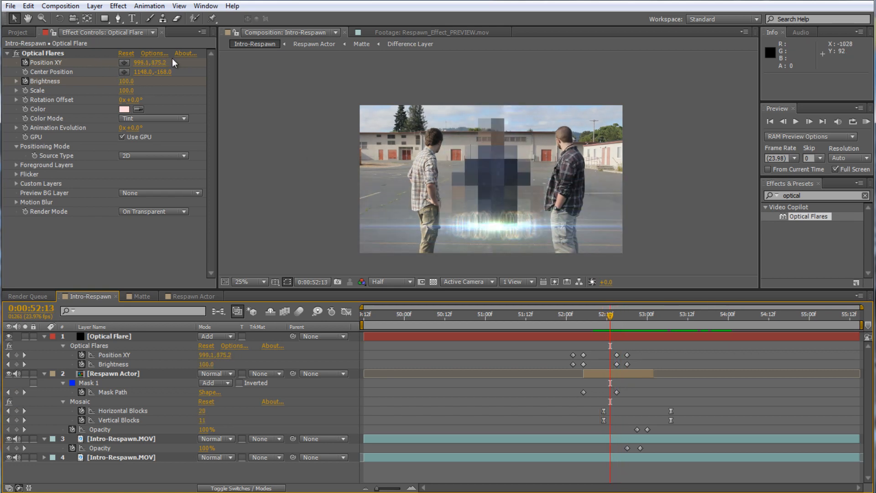
Hide the Reflection a, b, c and d elements in the Optical Flares options
click(155, 52)
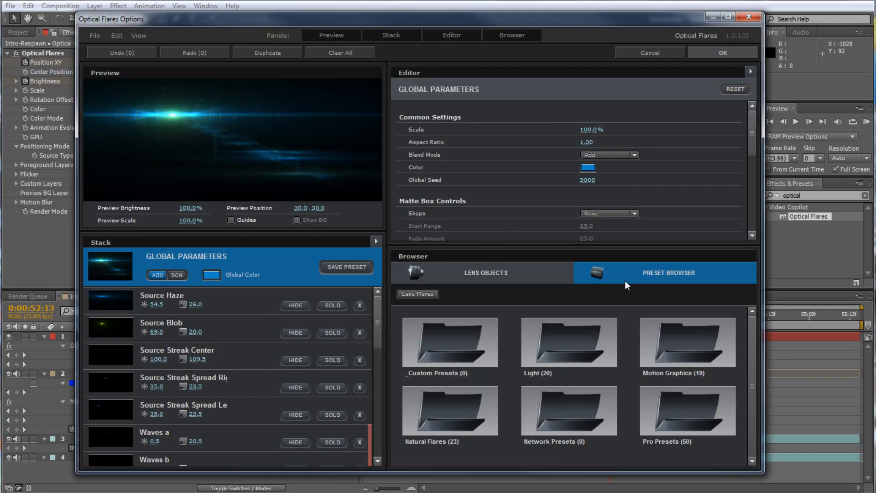
drag(377, 309, 374, 376)
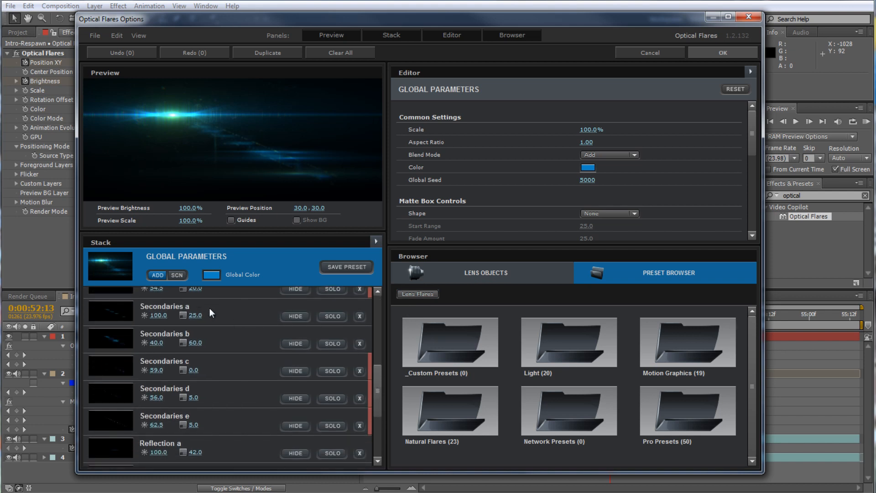
drag(369, 385, 375, 418)
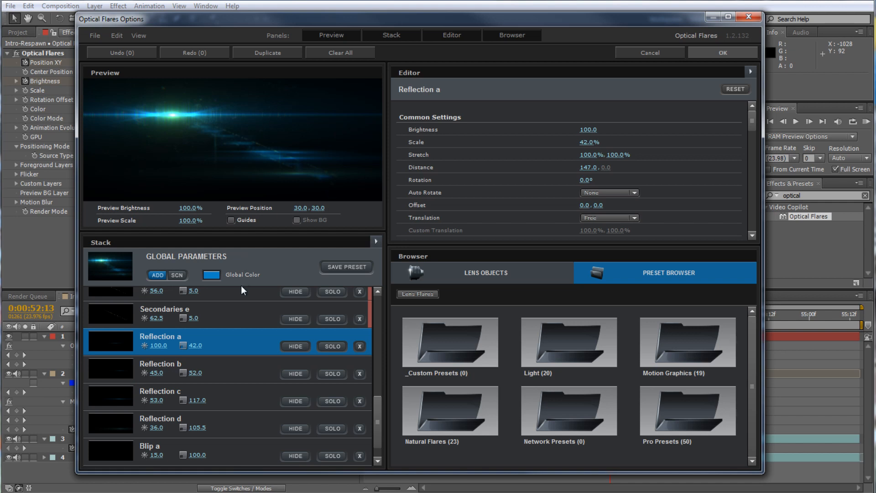
click(295, 401)
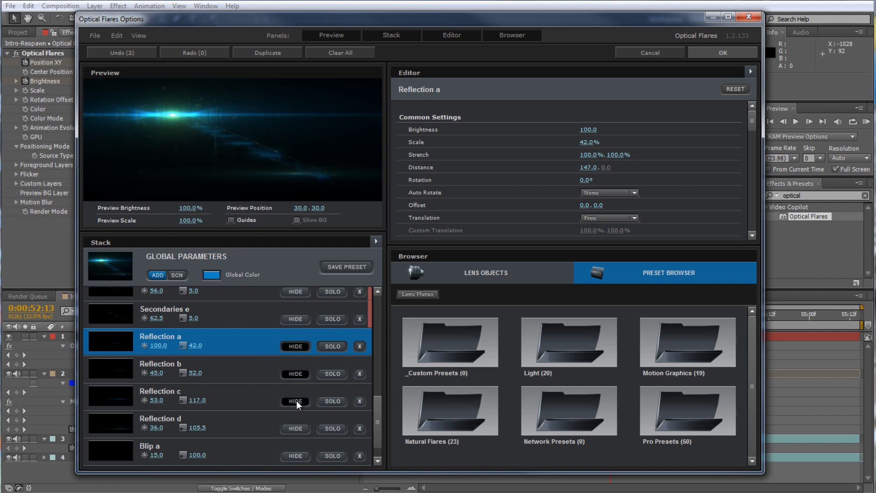
click(295, 428)
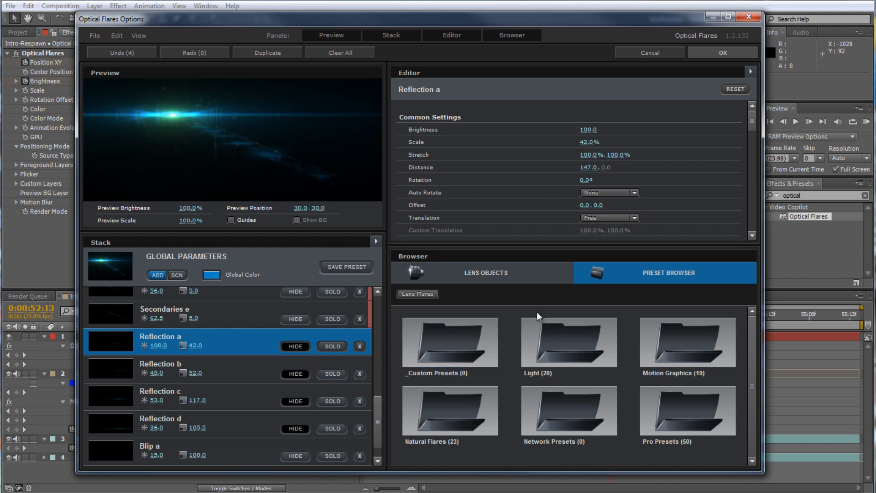
Add a basic Hoop lens object to the flare
click(485, 273)
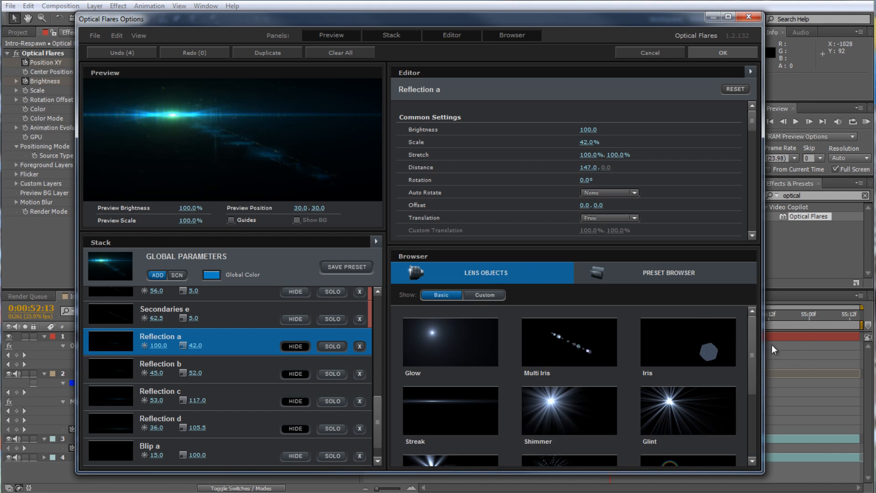
drag(753, 331, 748, 403)
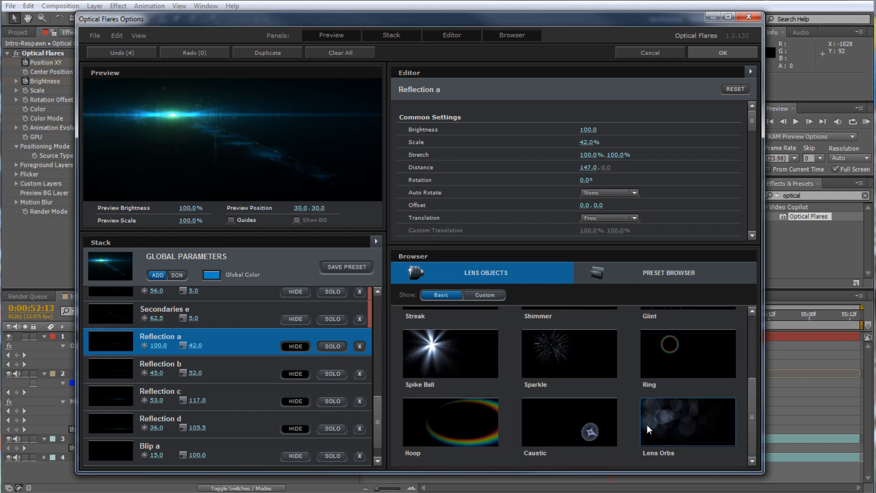
click(450, 421)
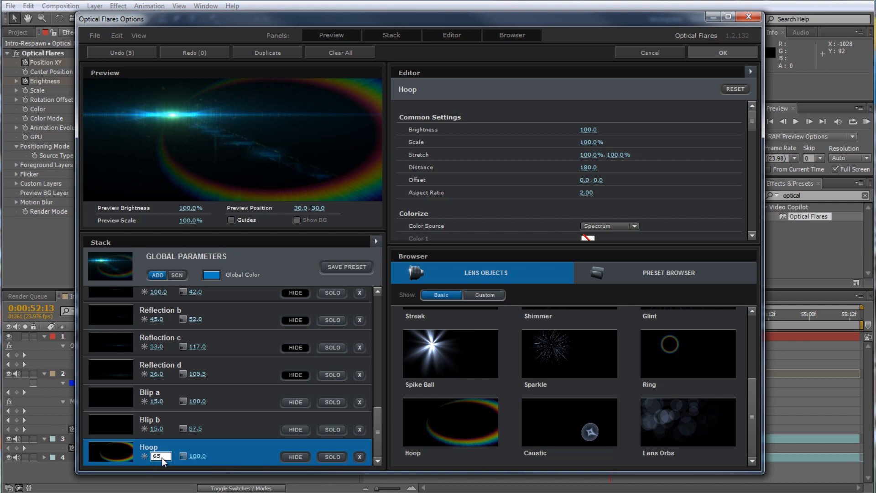
Set the Hoop element's brightness and scale to 65 each and accept the Optical Flares options
click(197, 456)
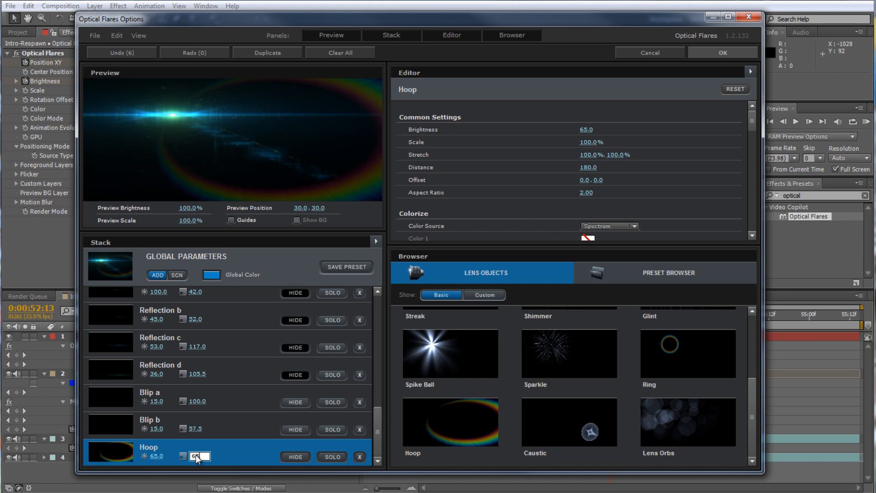
key(Return)
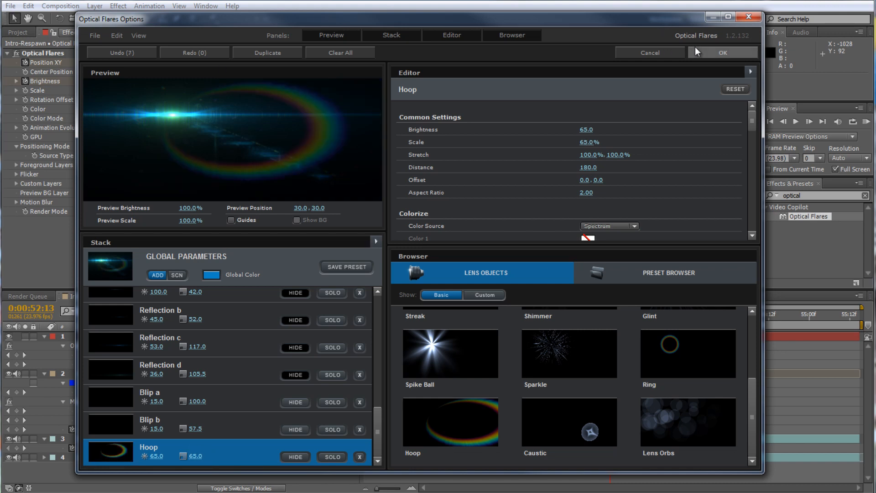
click(723, 52)
At 0:00:52:10, move the flare's Center Position above the frame, to about 1136, -232
mouse_move(607, 319)
mouse_down()
mouse_move(590, 319)
mouse_move(598, 318)
mouse_up()
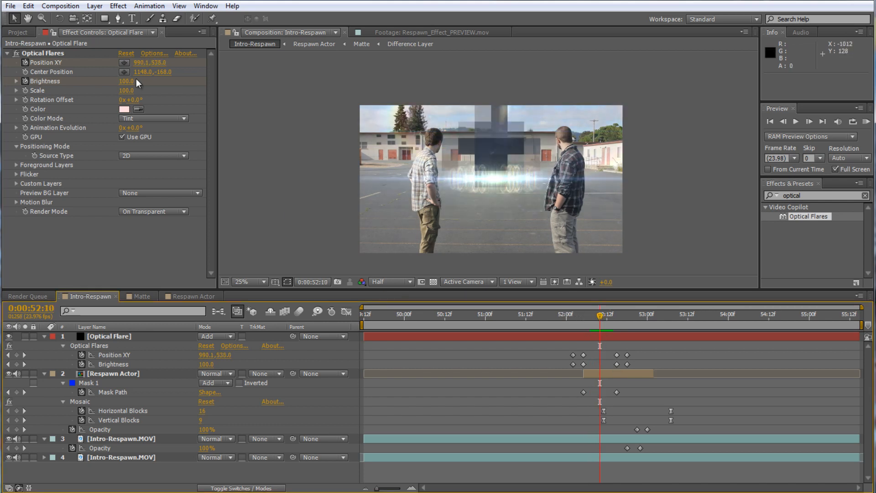
click(123, 72)
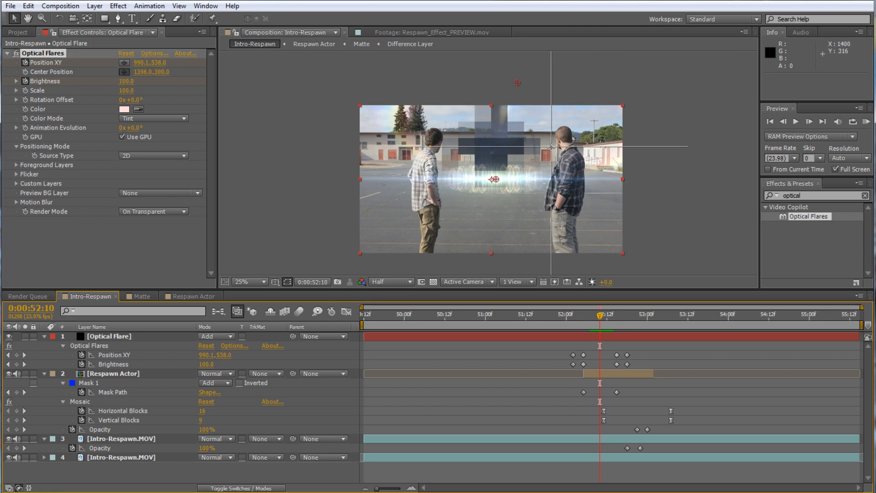
click(522, 199)
mouse_move(523, 201)
mouse_down()
mouse_move(456, 208)
mouse_move(398, 185)
mouse_move(485, 219)
mouse_move(538, 190)
mouse_move(511, 160)
mouse_move(502, 123)
mouse_move(504, 146)
mouse_move(497, 146)
mouse_move(621, 155)
mouse_move(593, 137)
mouse_move(506, 139)
mouse_move(505, 91)
mouse_move(517, 81)
mouse_up()
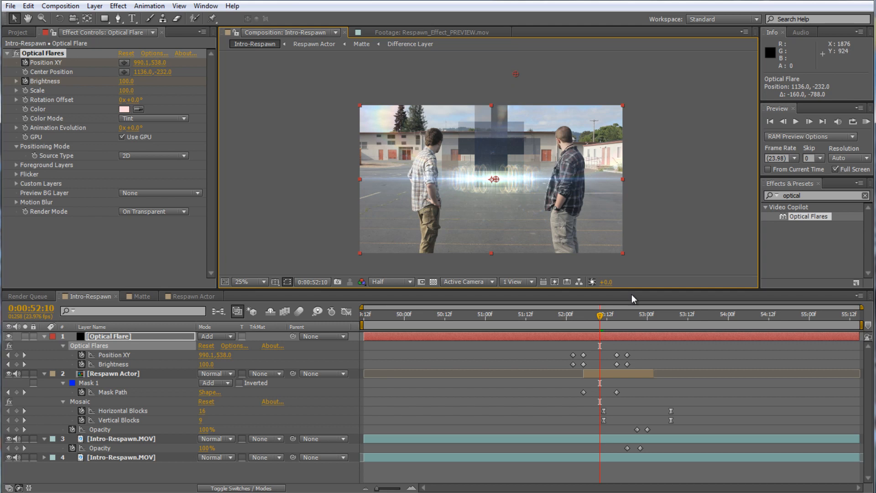
Start the work area at 0:00:51:01, just before the respawn effect, and trim the composition to it
drag(600, 318, 726, 324)
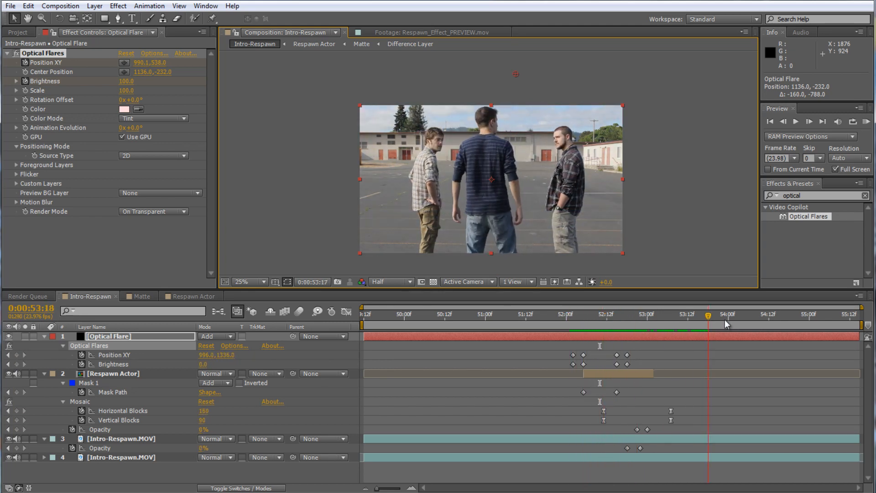
drag(613, 319, 491, 320)
drag(368, 326, 487, 325)
right_click(517, 325)
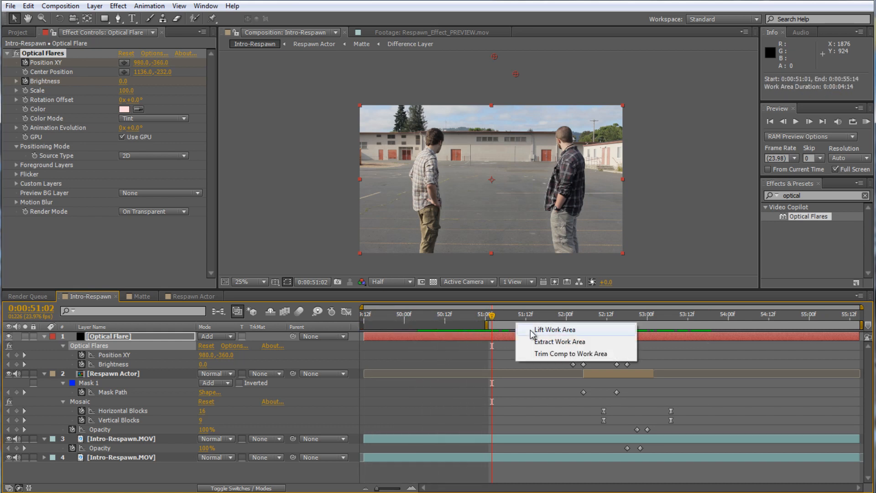
click(545, 354)
Check the revealed middle man at 0:00:53:13 and play a RAM preview of the trimmed composition
drag(379, 315, 634, 314)
scroll(529, 155, up, 2)
scroll(529, 155, up, 1)
scroll(529, 155, down, 1)
drag(533, 138, 512, 168)
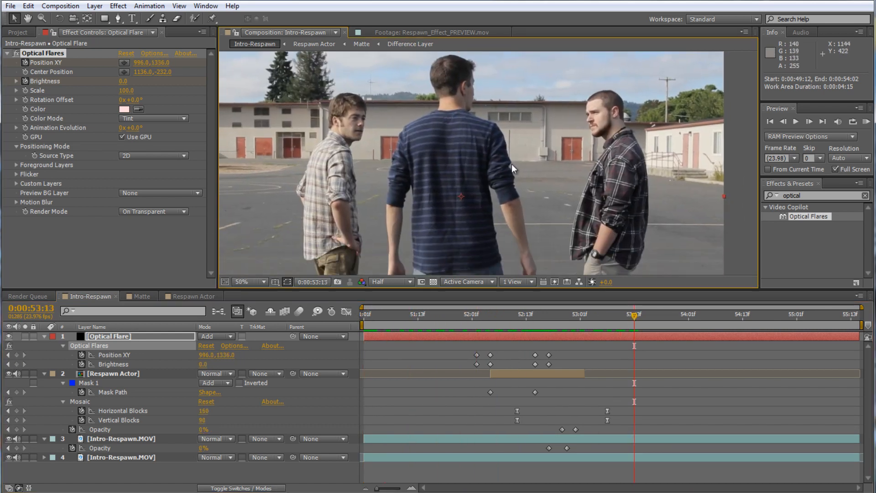
key(KP_0)
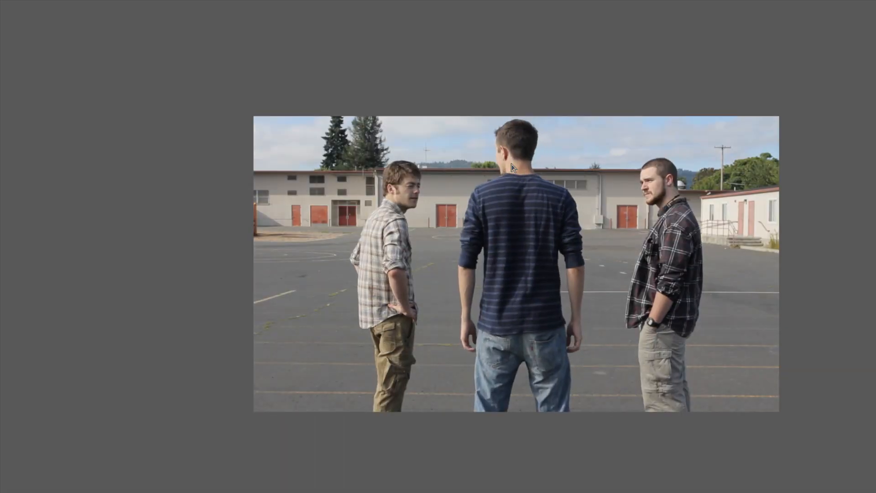